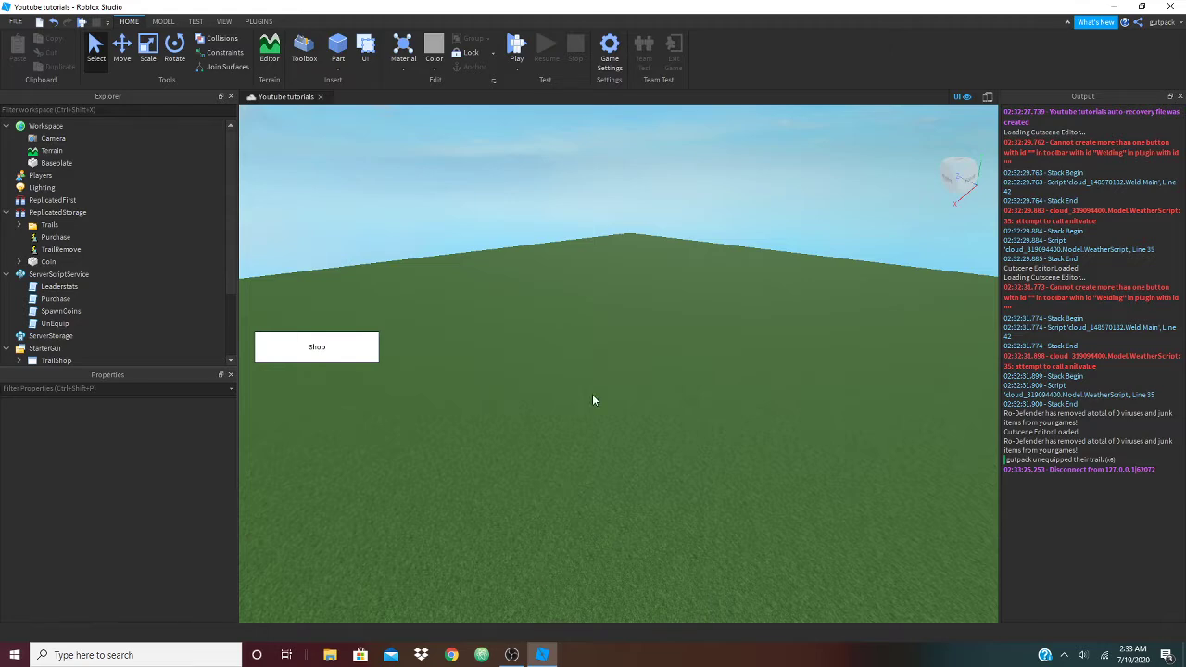
pyautogui.click(519, 655)
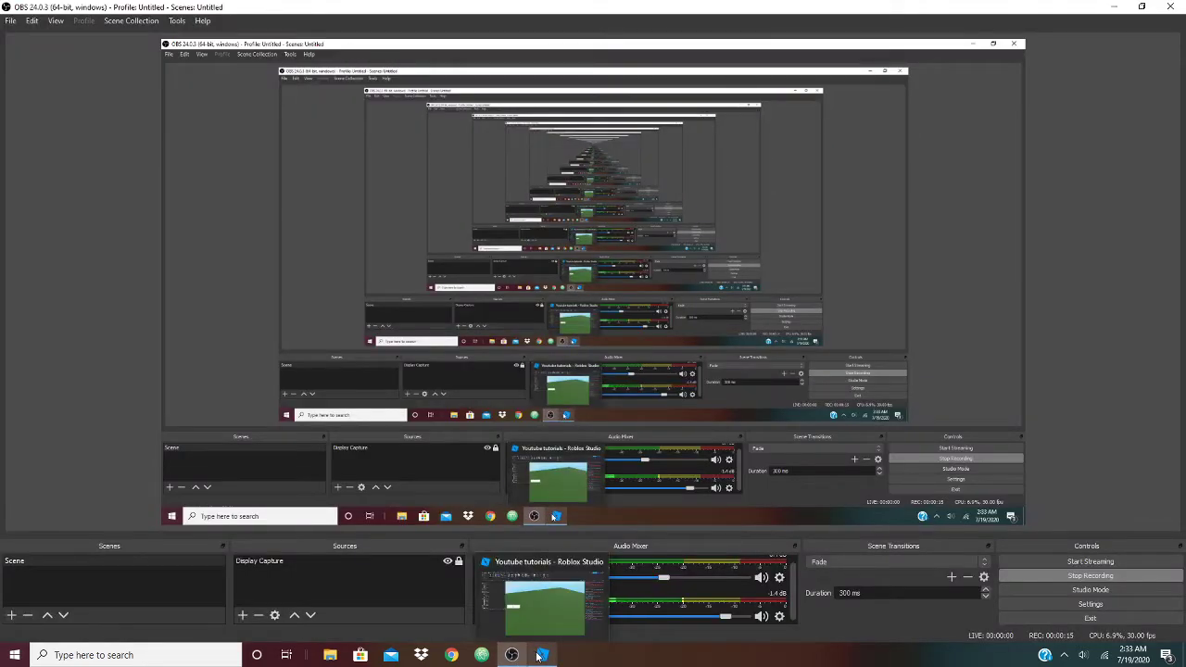
pyautogui.click(541, 656)
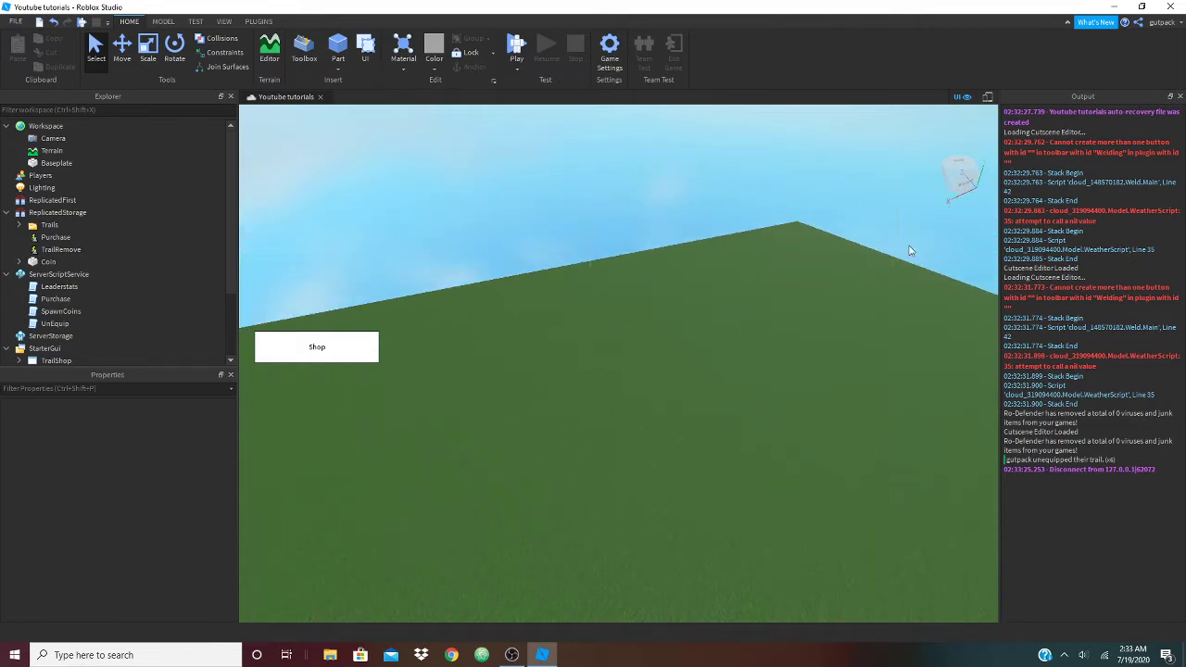
pyautogui.moveTo(978, 279); pyautogui.dragTo(609, 255)
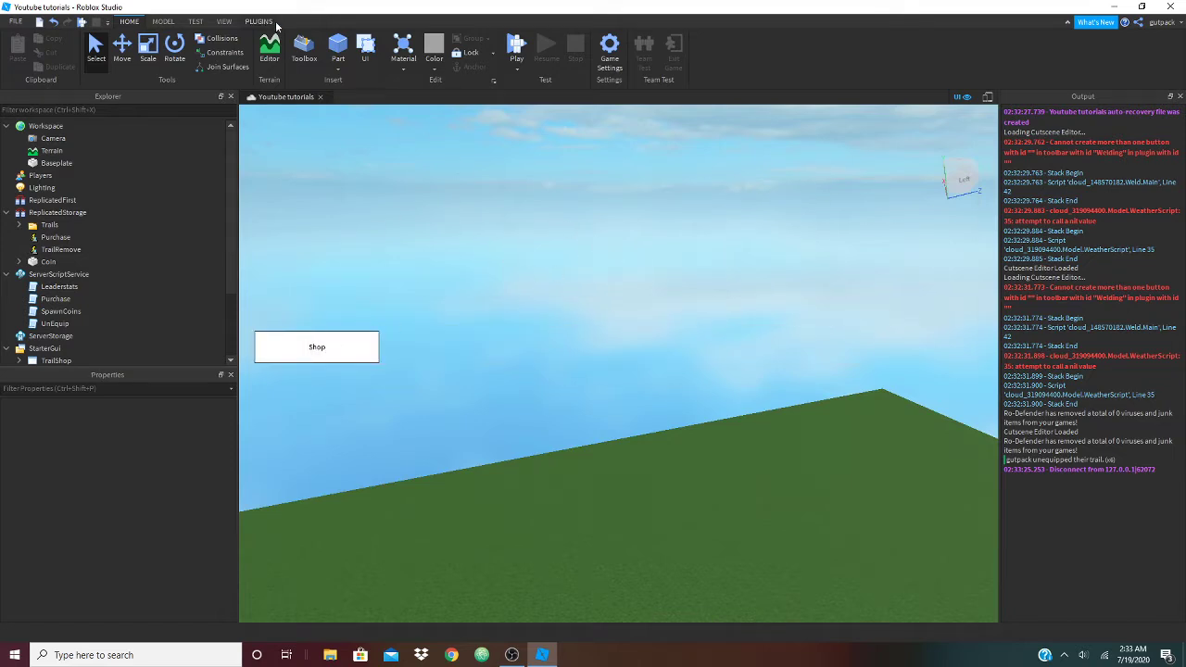
# Delete the Trails folder, Purchase, TrailRemove and Coin objects from ReplicatedStorage
pyautogui.click(56, 237)
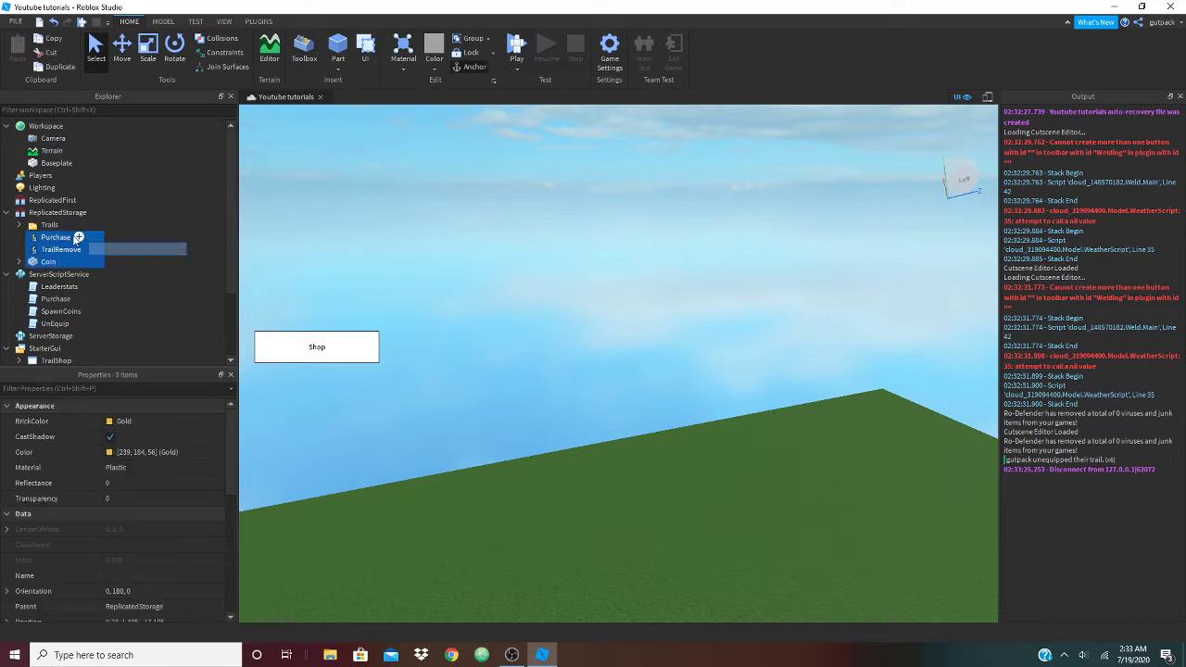
pyautogui.keyDown('shift'); pyautogui.click(50, 224); pyautogui.keyUp('shift')
pyautogui.click(7, 212)
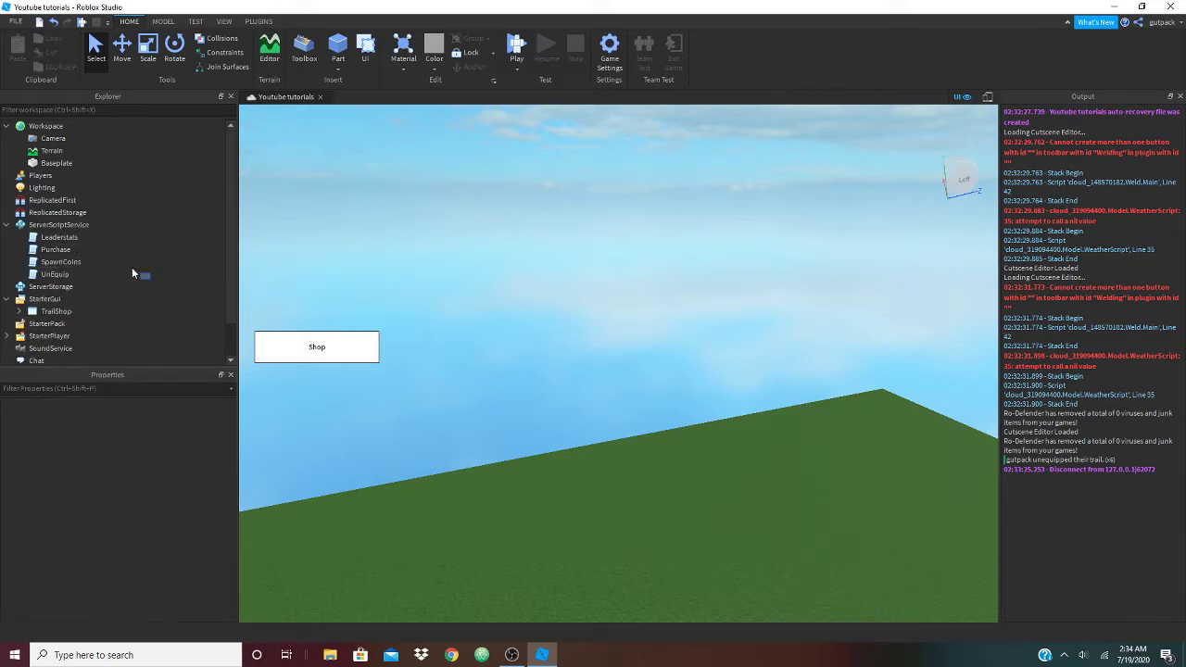
# Delete the Leaderstats, Purchase, SpawnCoins and UnEquip scripts from ServerScriptService and the TrailShop GUI from StarterGui
pyautogui.click(130, 263)
pyautogui.keyDown('shift'); pyautogui.click(67, 239); pyautogui.keyUp('shift')
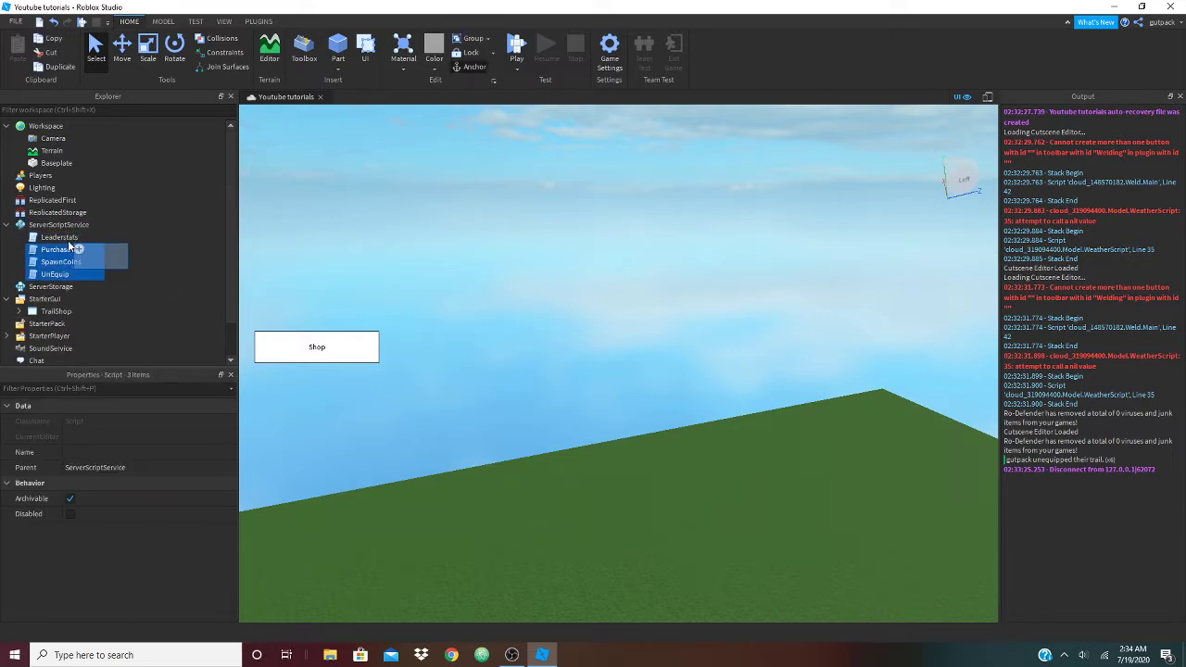
pyautogui.press('Delete')
pyautogui.click(61, 262)
pyautogui.press('Delete')
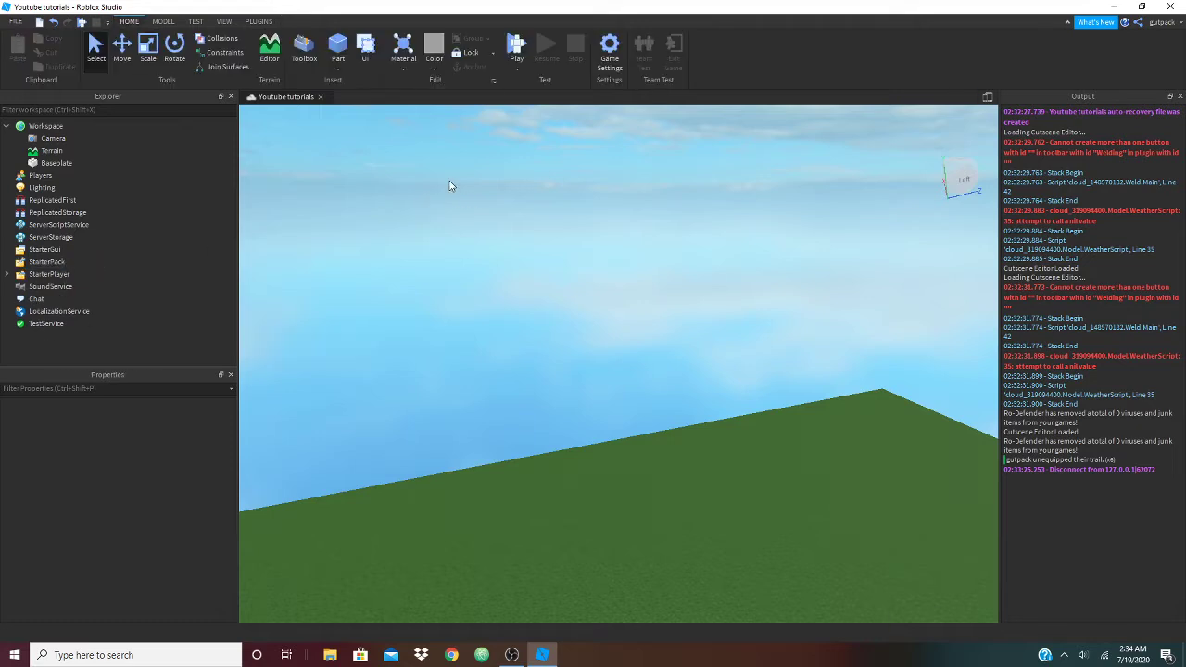
# Insert the "Trail Shop!" model from the My Models inventory onto the baseplate and close the Toolbox
pyautogui.moveTo(450, 212); pyautogui.dragTo(564, 262)
pyautogui.moveTo(564, 262); pyautogui.dragTo(650, 166, button='right')
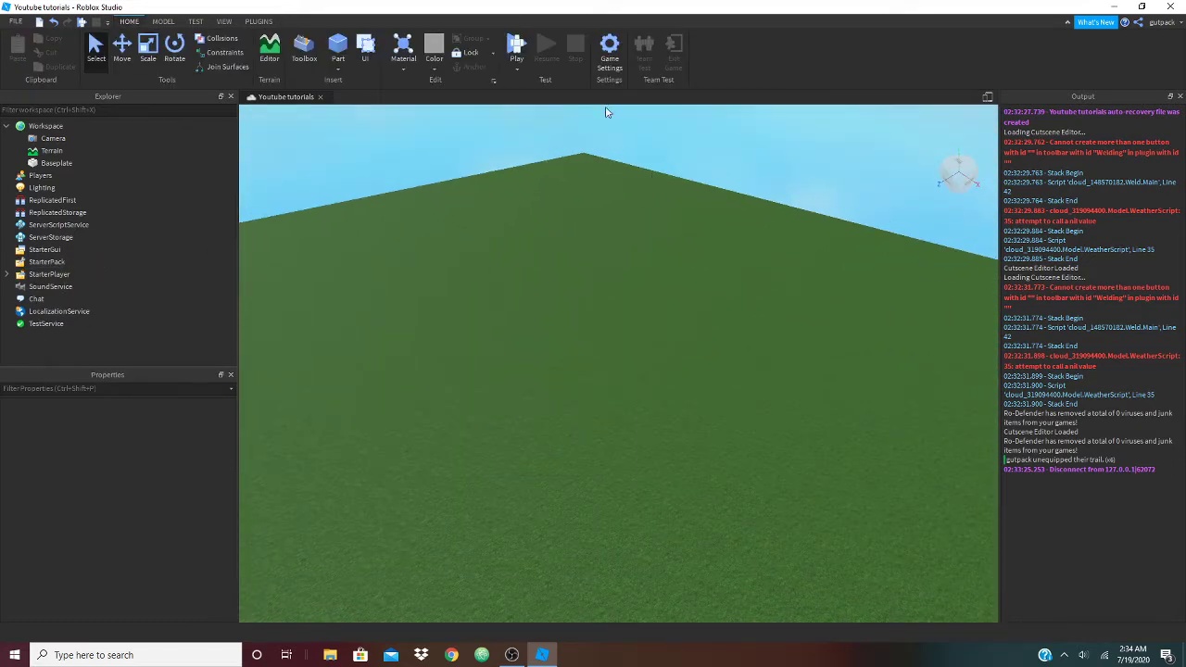
pyautogui.click(305, 49)
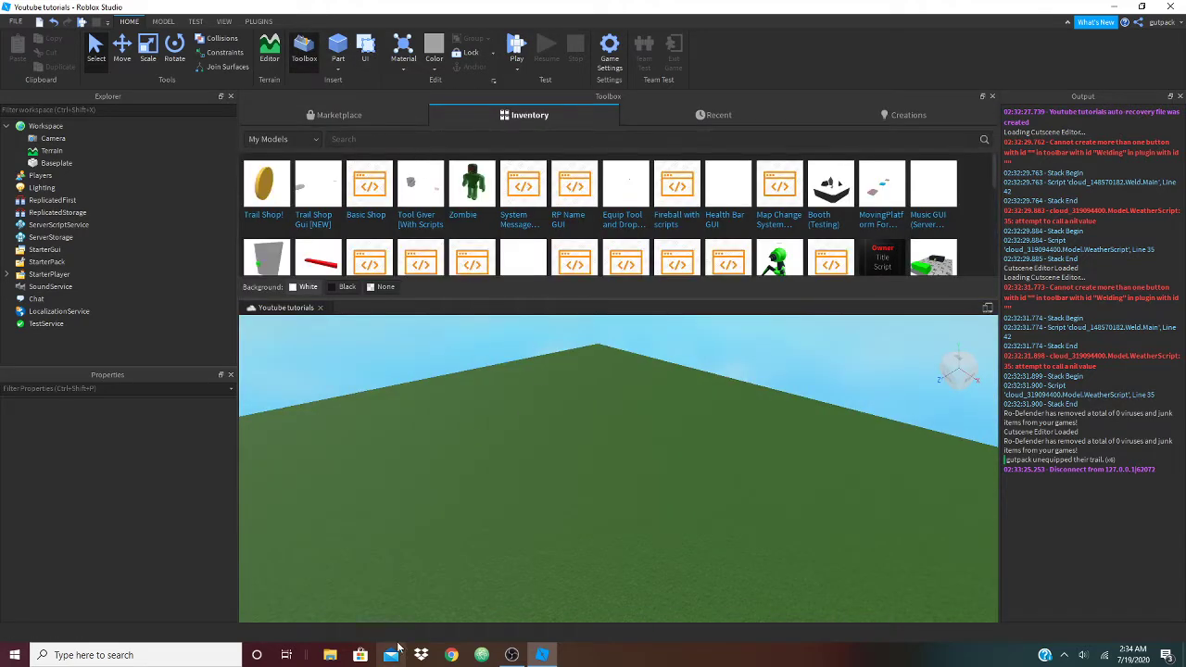
pyautogui.click(515, 658)
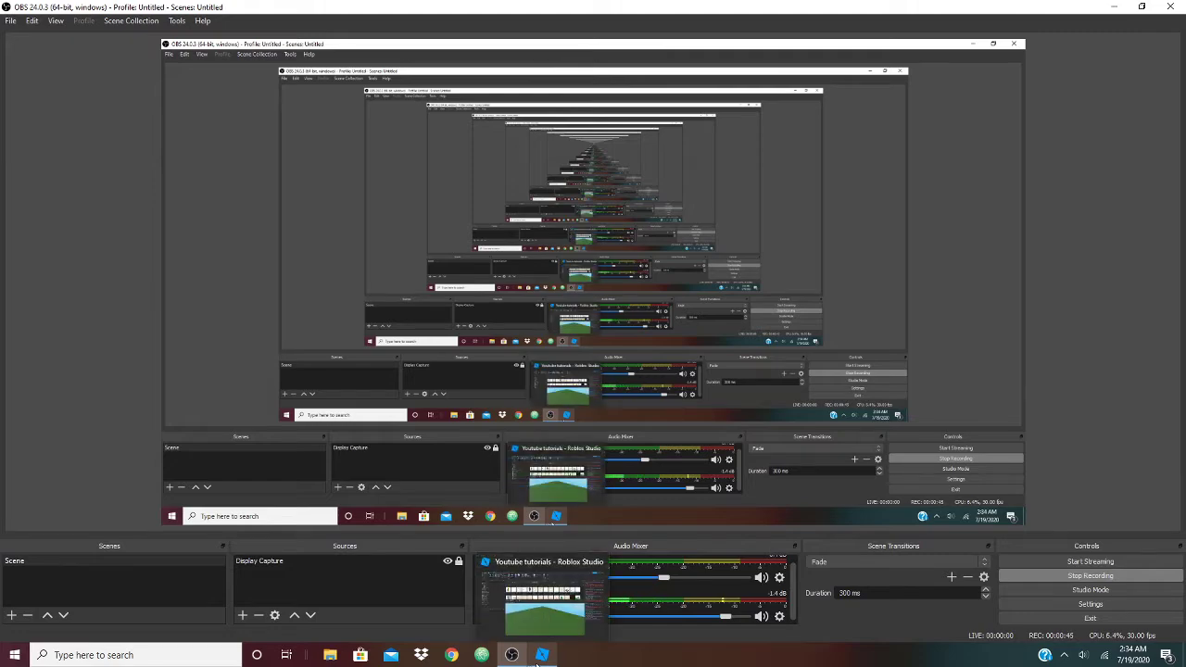
pyautogui.click(541, 657)
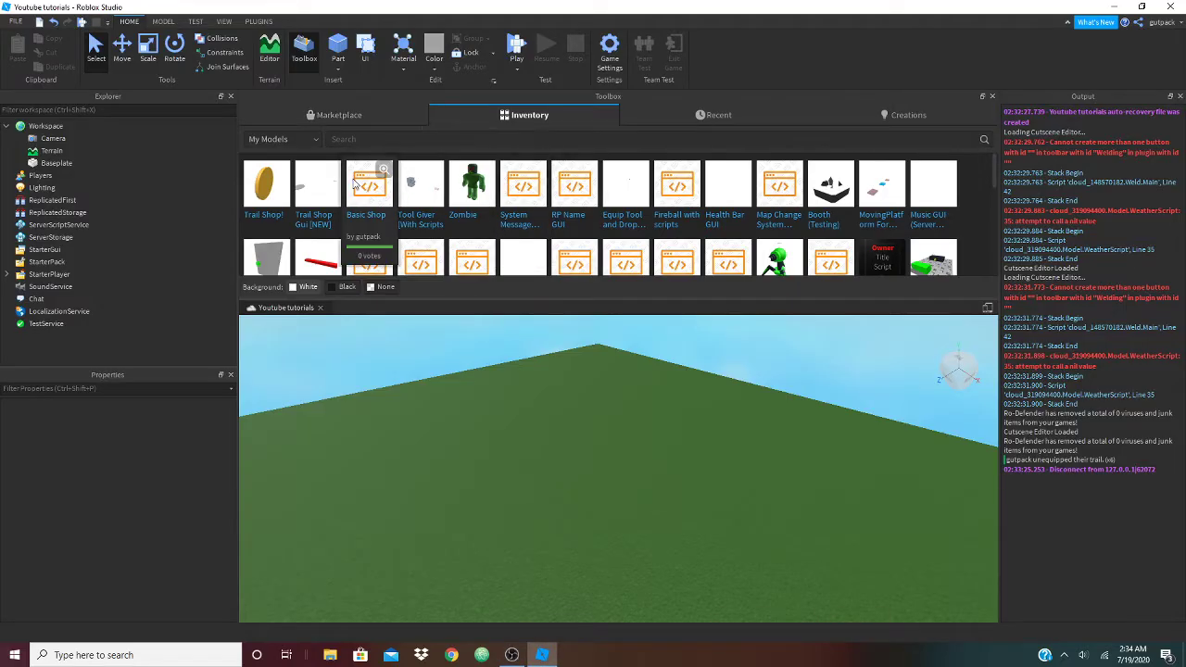
pyautogui.click(515, 656)
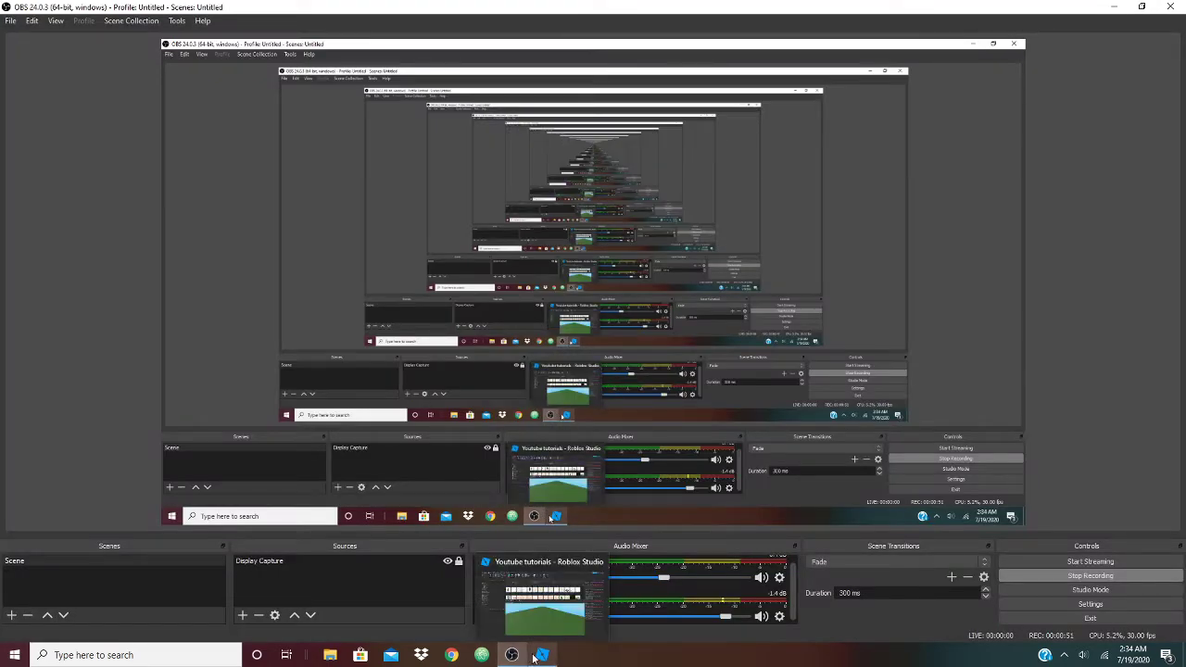
pyautogui.click(533, 657)
pyautogui.moveTo(261, 185)
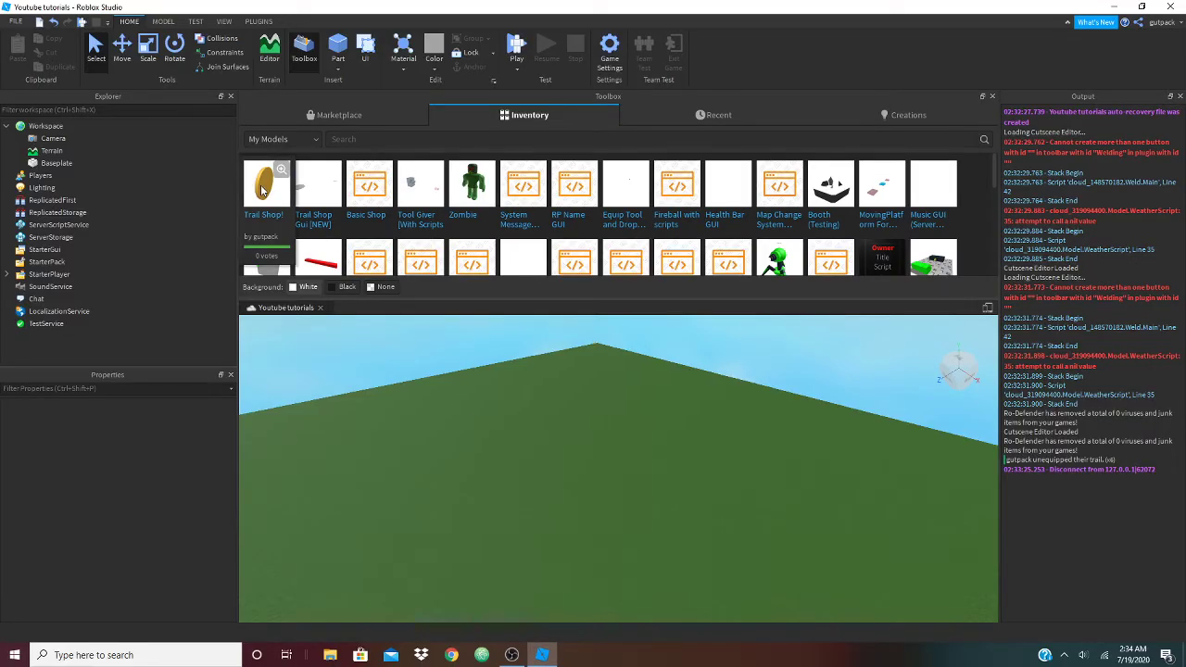
pyautogui.moveTo(260, 185); pyautogui.dragTo(561, 452)
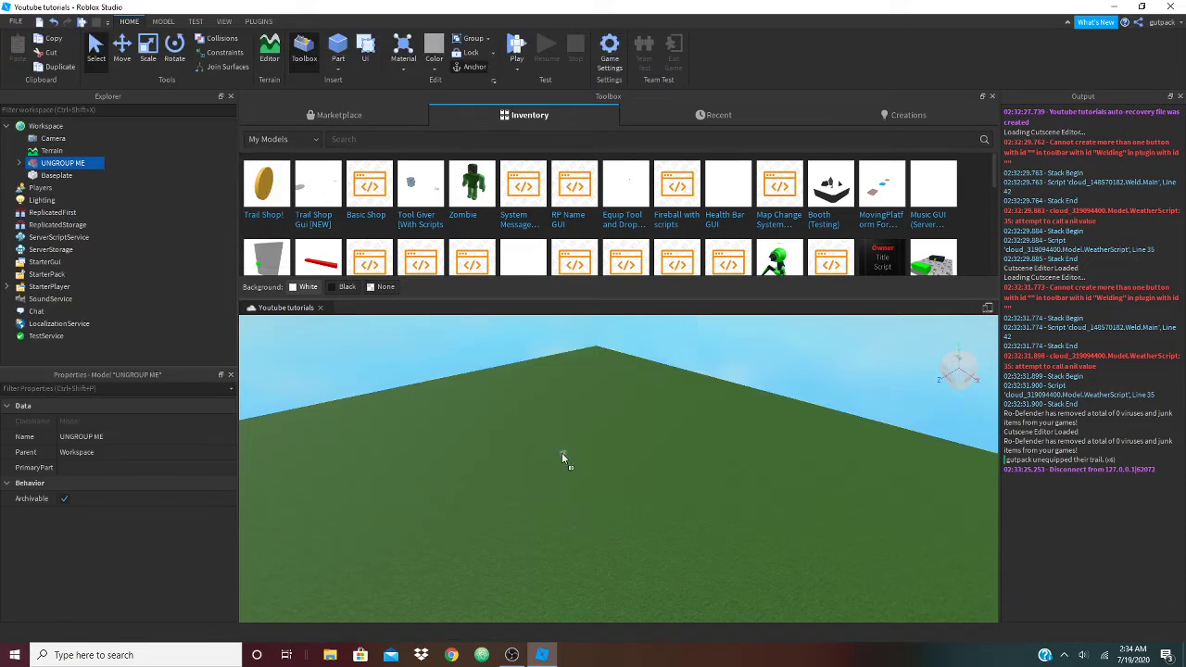
pyautogui.click(993, 96)
# Dock the Explorer above the viewport and ungroup the "UNGROUP ME" model in Workspace
pyautogui.scroll(8, 543, 183)
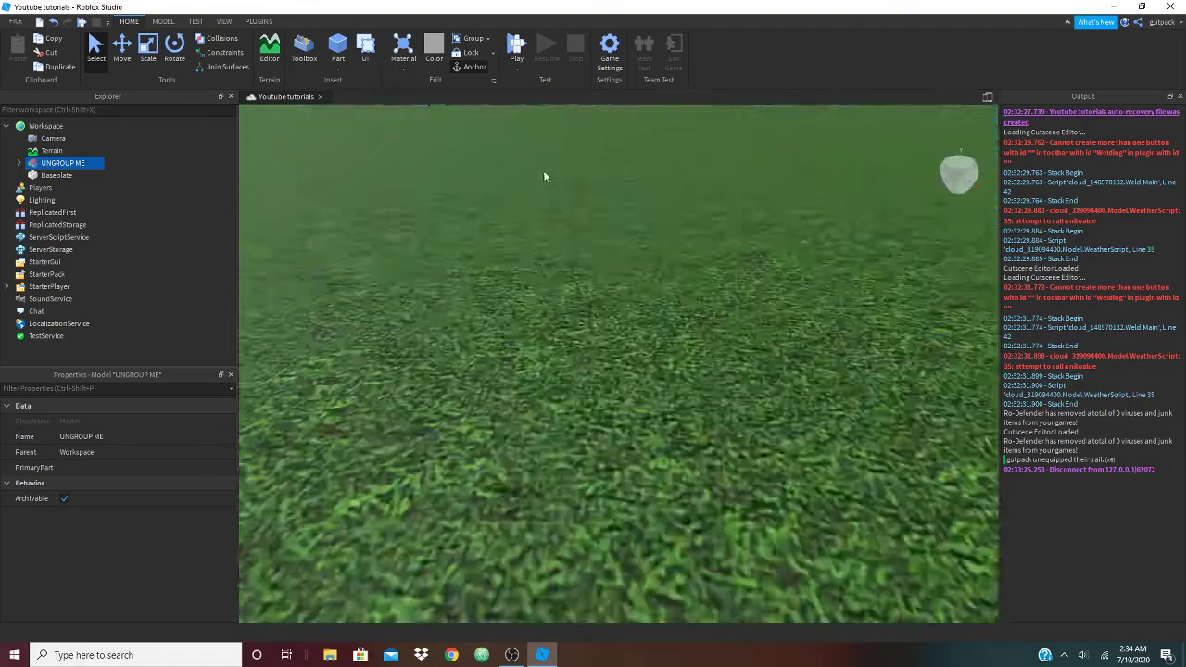
pyautogui.scroll(3, 544, 176)
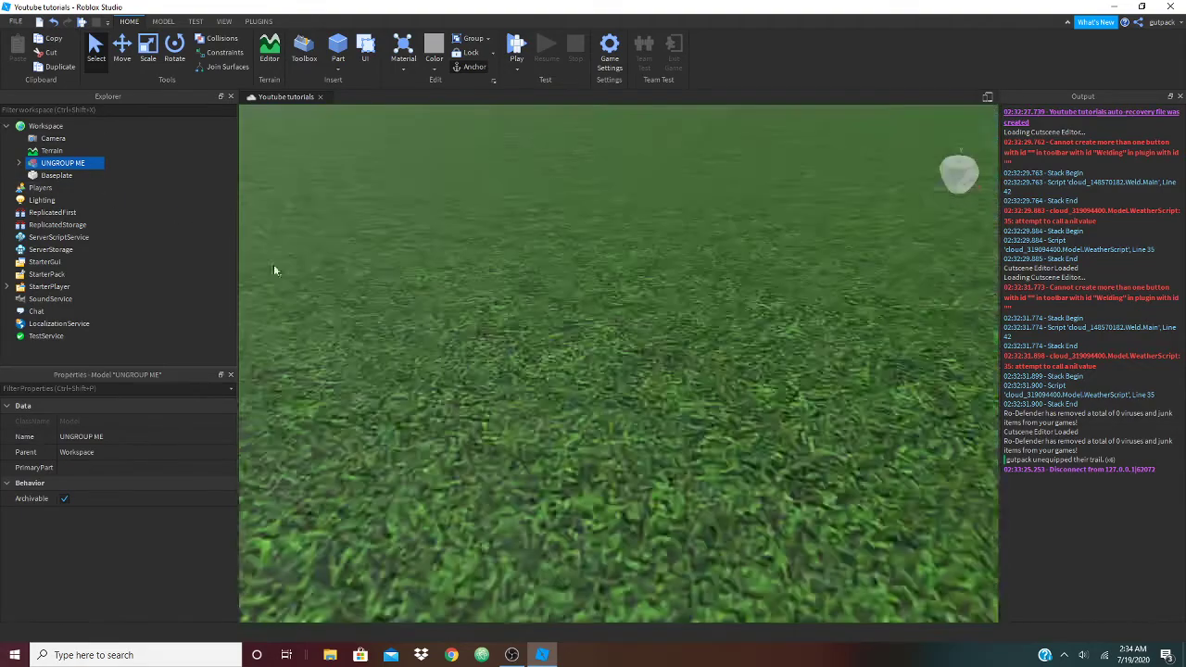
pyautogui.scroll(-8, 278, 269)
pyautogui.press('f')
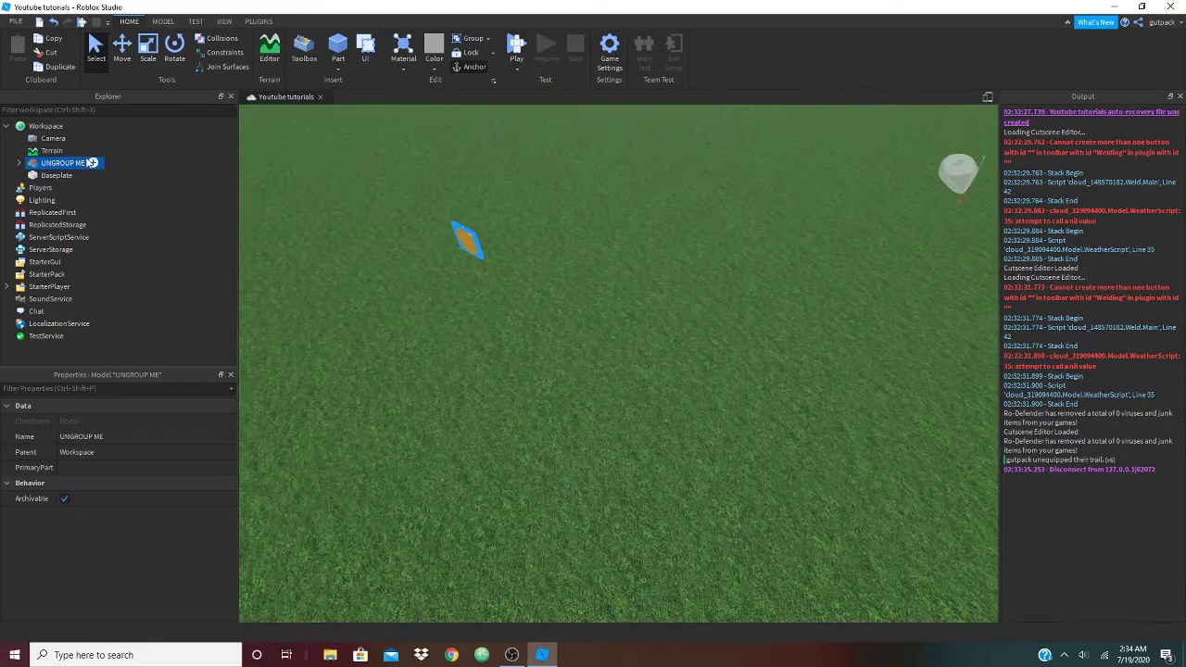
pyautogui.moveTo(128, 100); pyautogui.dragTo(478, 142)
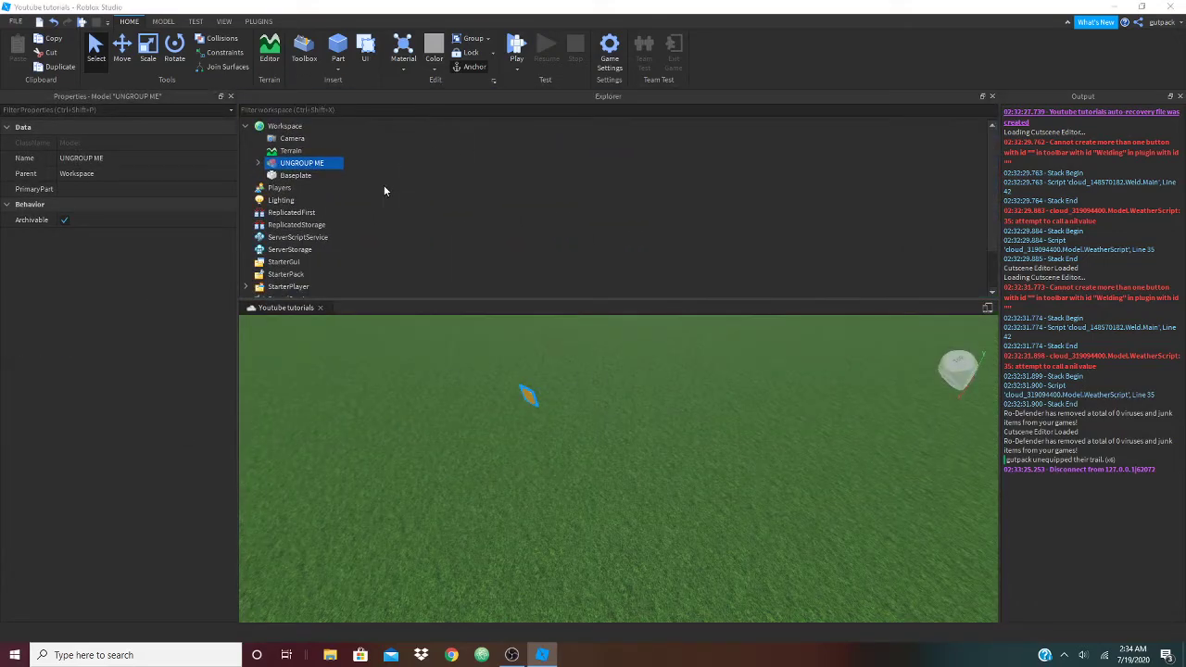
pyautogui.hotkey('ctrl', 'u')
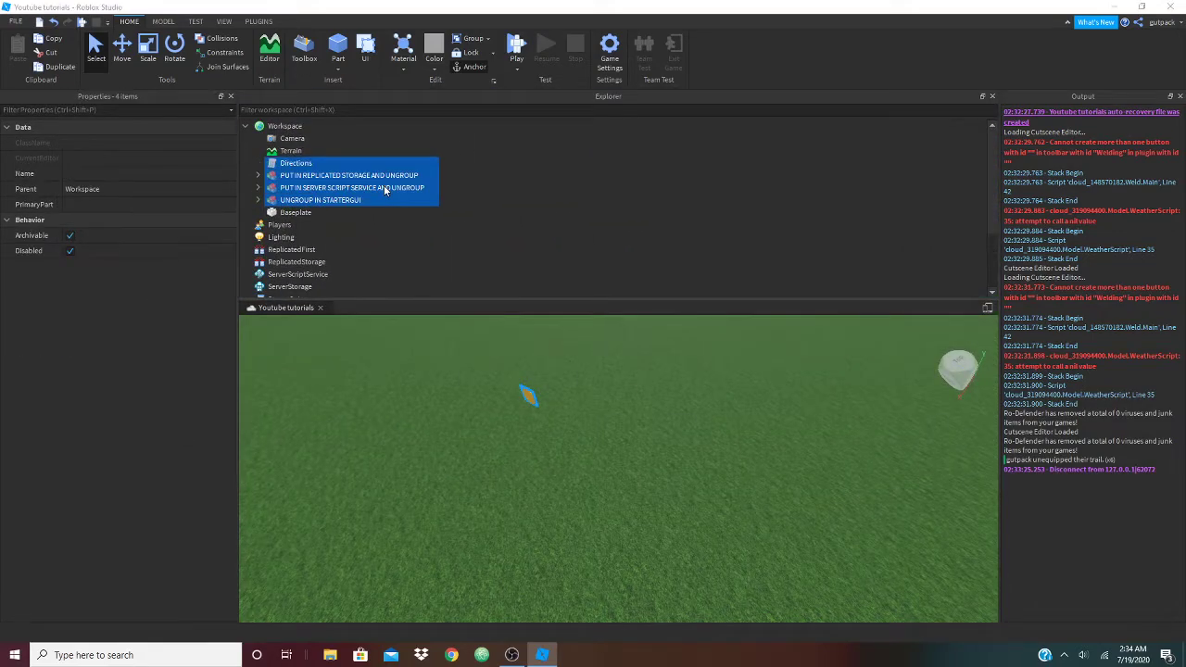
# Open the Directions script, read its installation instructions and return to the 3D view
pyautogui.click(464, 149)
pyautogui.doubleClick(309, 165)
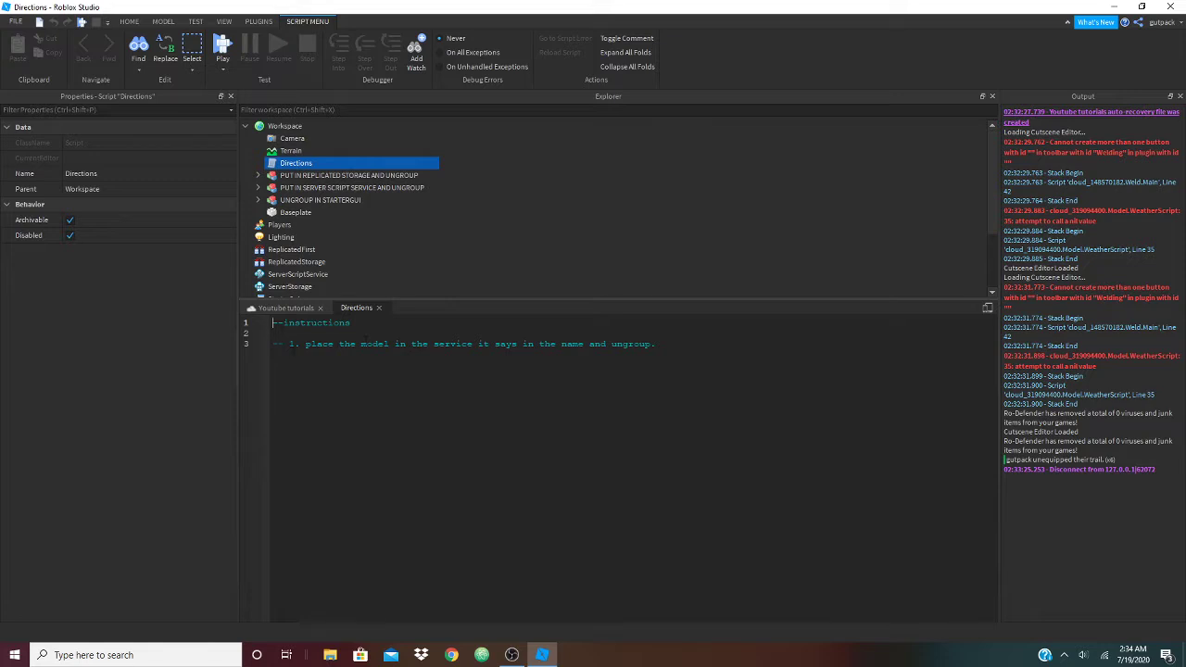
pyautogui.moveTo(306, 344); pyautogui.dragTo(656, 344)
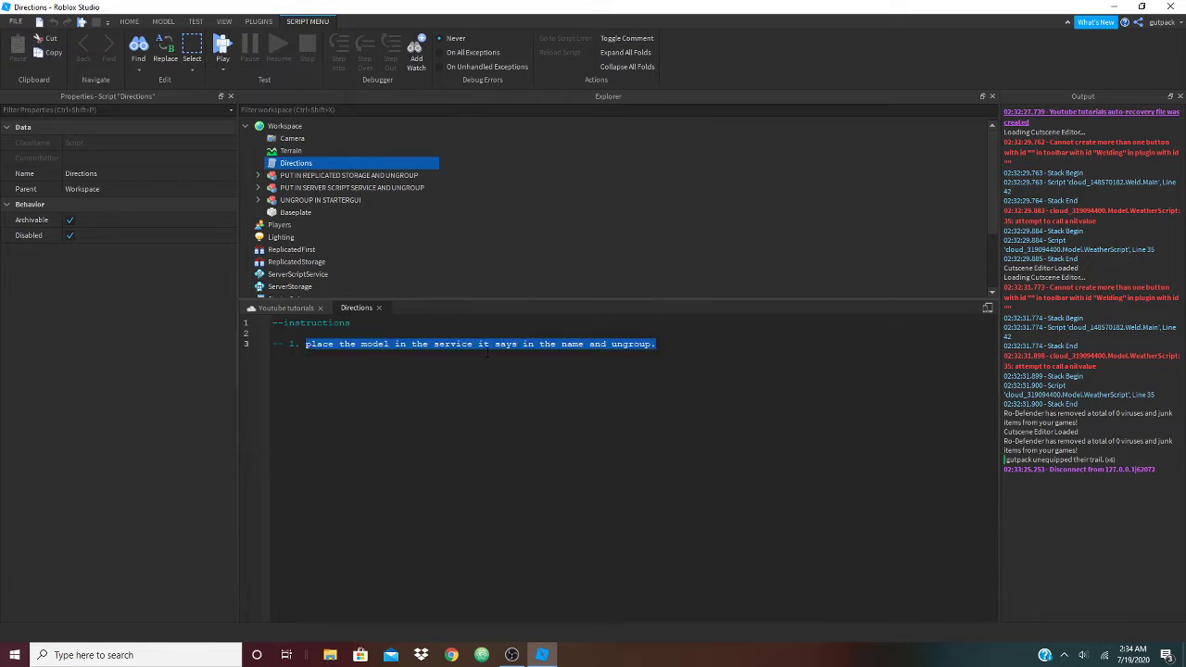
pyautogui.moveTo(306, 344); pyautogui.dragTo(647, 344)
pyautogui.click(309, 307)
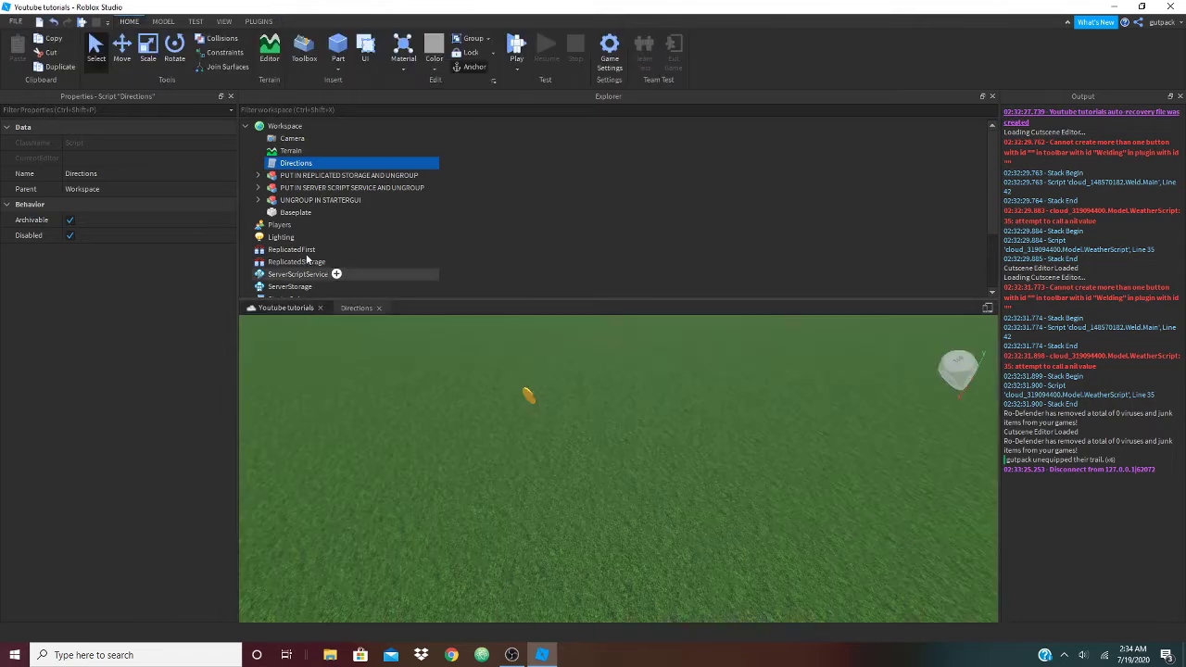
# Move the "PUT IN REPLICATED STORAGE AND UNGROUP" model into ReplicatedStorage and ungroup it there
pyautogui.moveTo(423, 176); pyautogui.dragTo(400, 194)
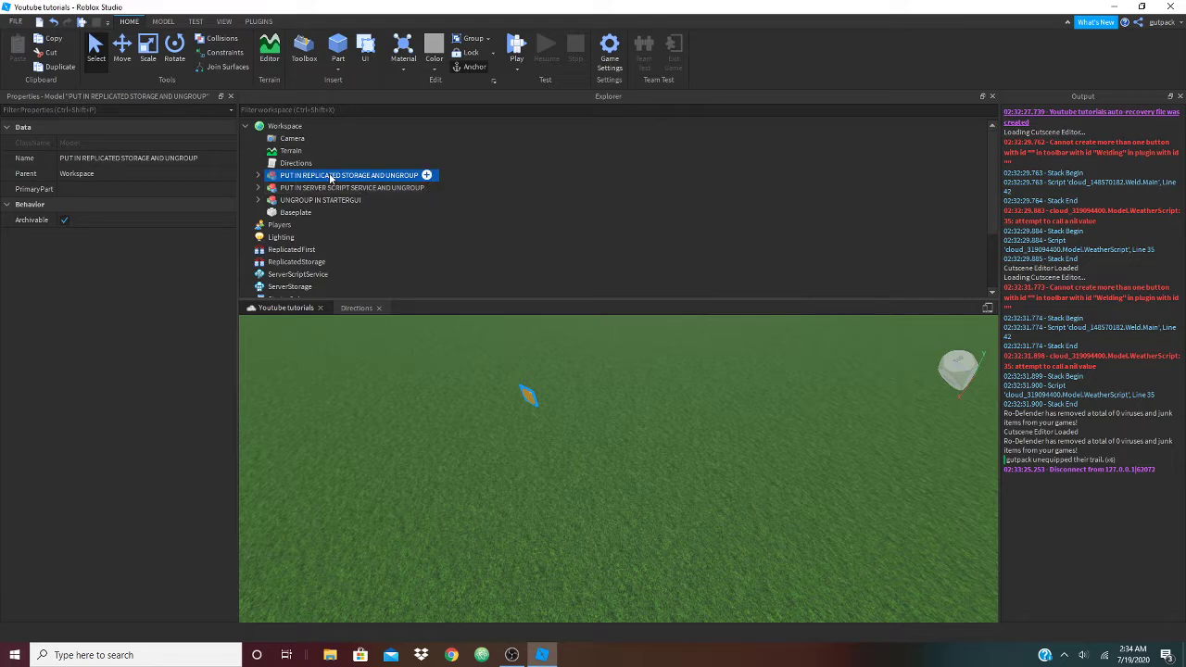
pyautogui.moveTo(330, 178); pyautogui.dragTo(369, 261)
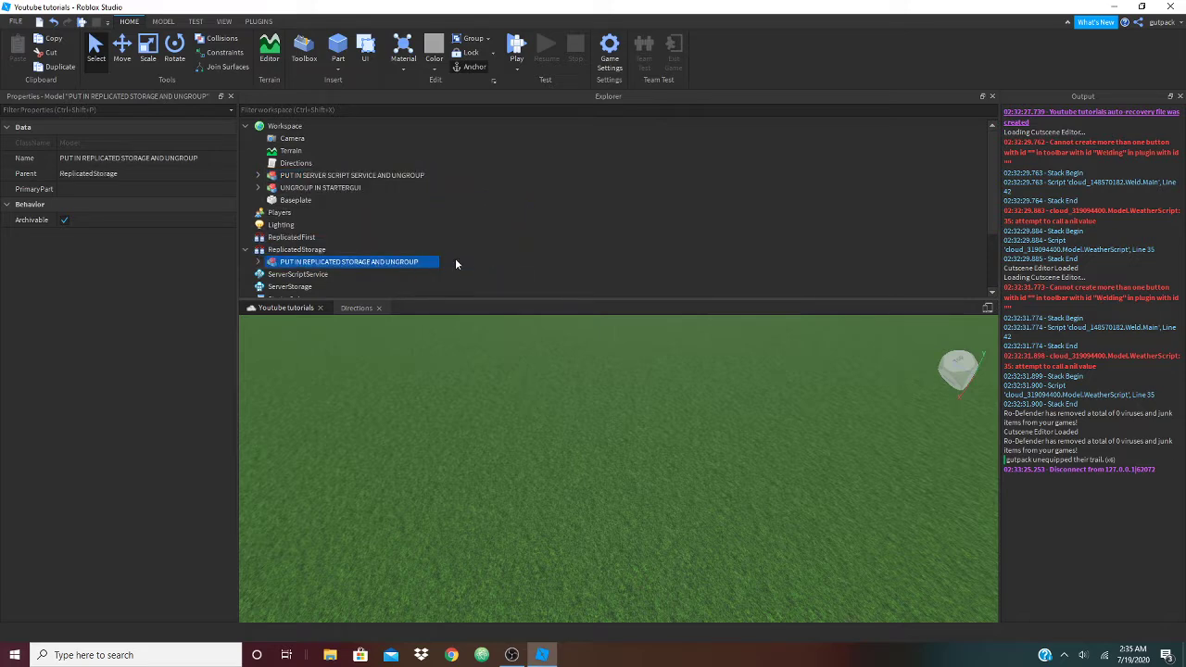
pyautogui.hotkey('ctrl', 'u')
pyautogui.scroll(-1, 439, 37)
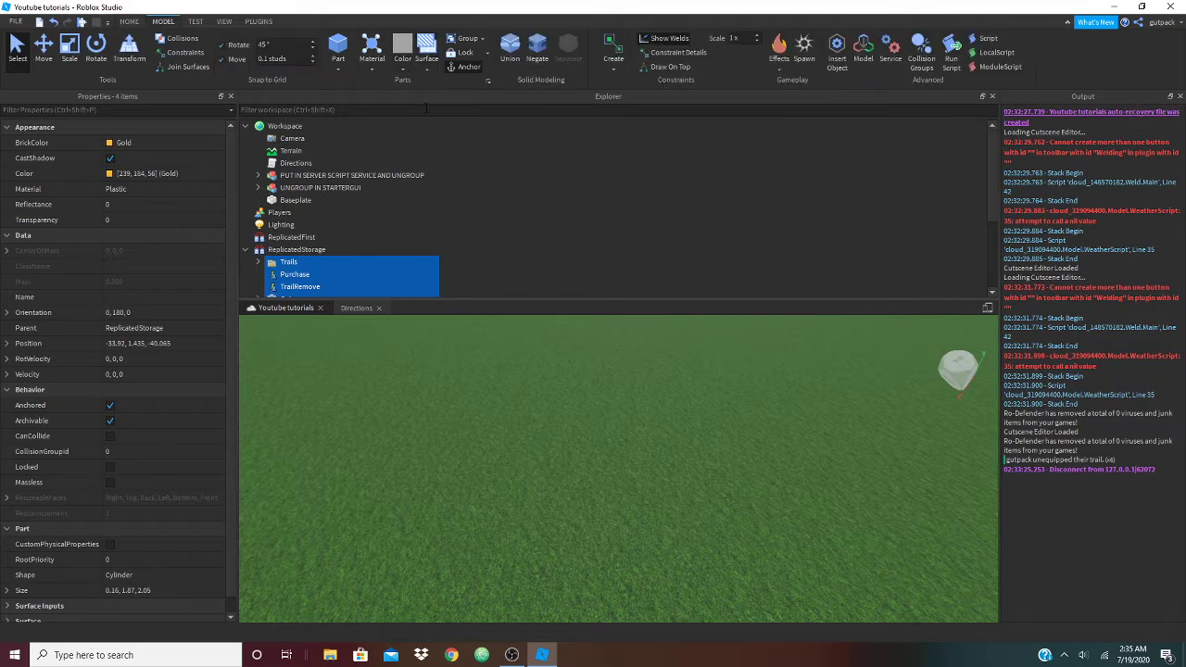
pyautogui.scroll(-2, 422, 253)
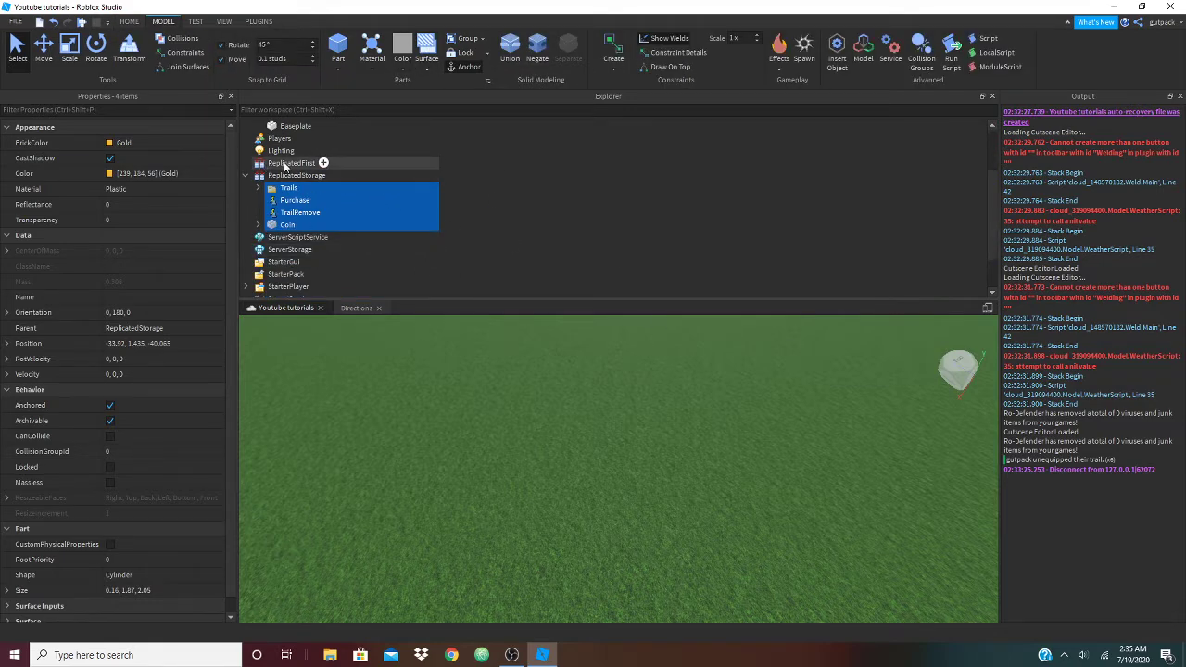
pyautogui.click(470, 195)
# Move the "UNGROUP IN STARTERGUI" model into StarterGui and ungroup it there
pyautogui.scroll(1, 471, 195)
pyautogui.scroll(1, 470, 199)
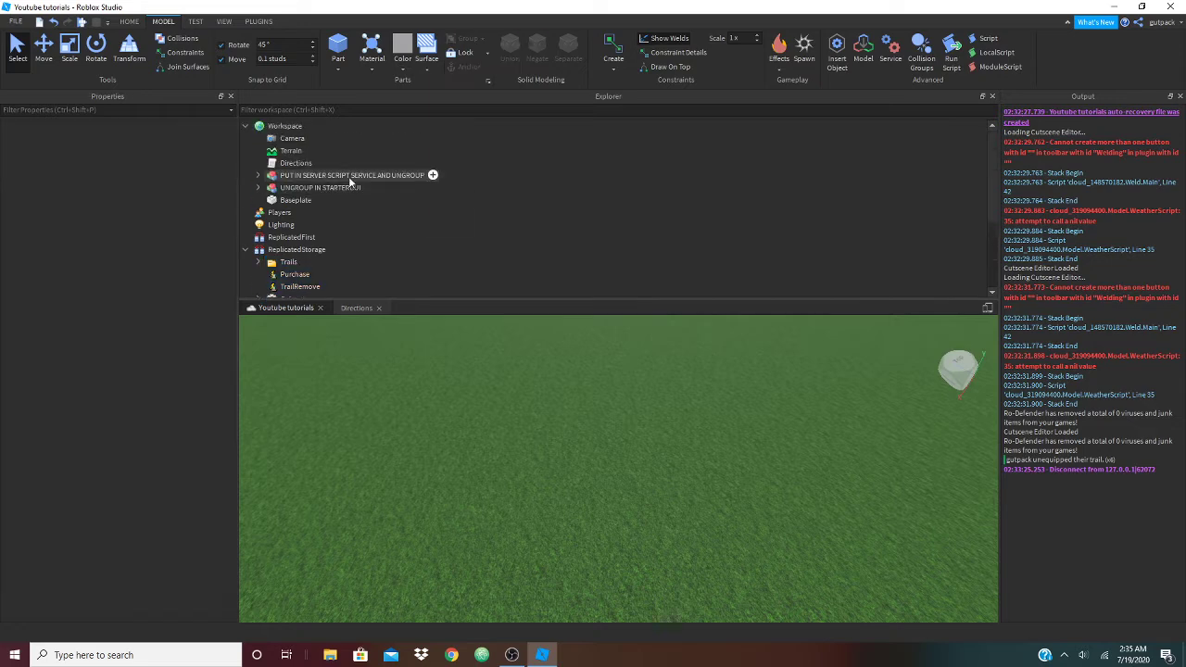
pyautogui.click(324, 188)
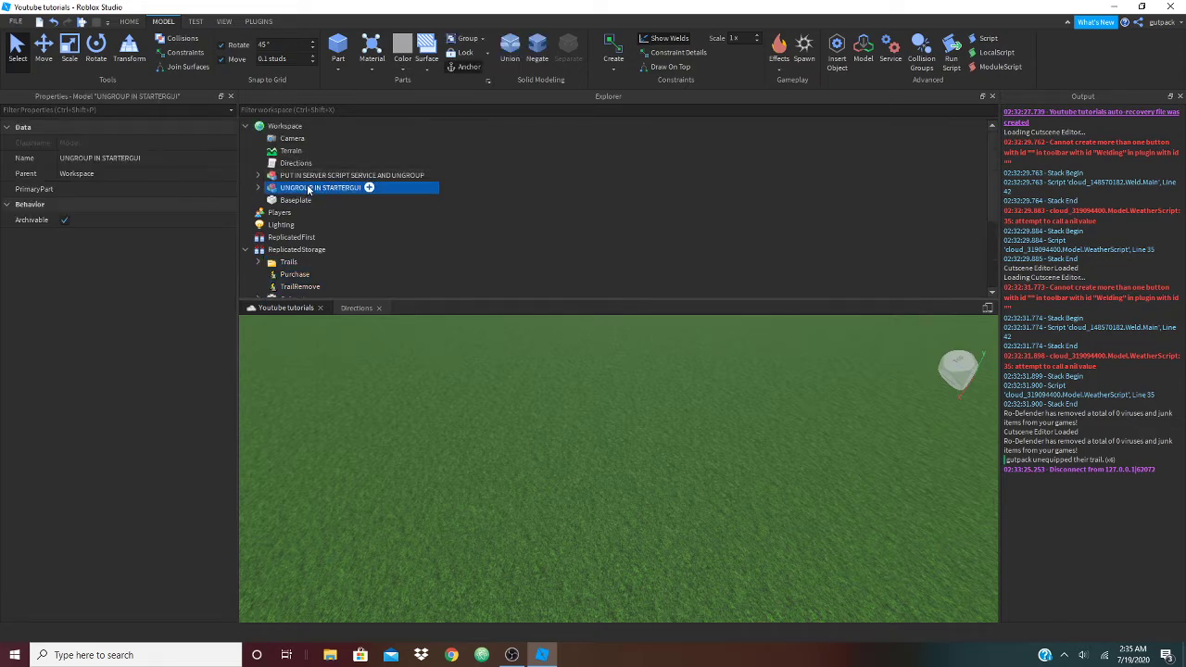
pyautogui.moveTo(308, 189); pyautogui.dragTo(341, 214)
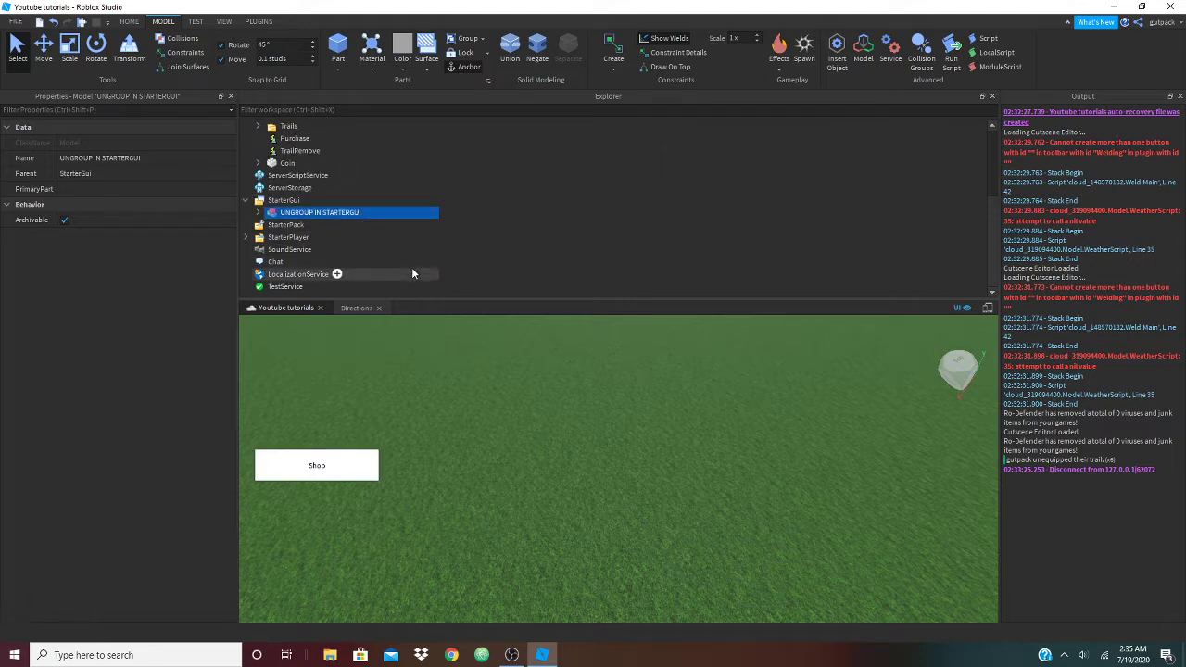
pyautogui.hotkey('ctrl', 'u')
# Move the "PUT IN SERVER SCRIPT SERVICE AND UNGROUP" model into ServerScriptService, ungroup it and clear the selection
pyautogui.scroll(5, 412, 271)
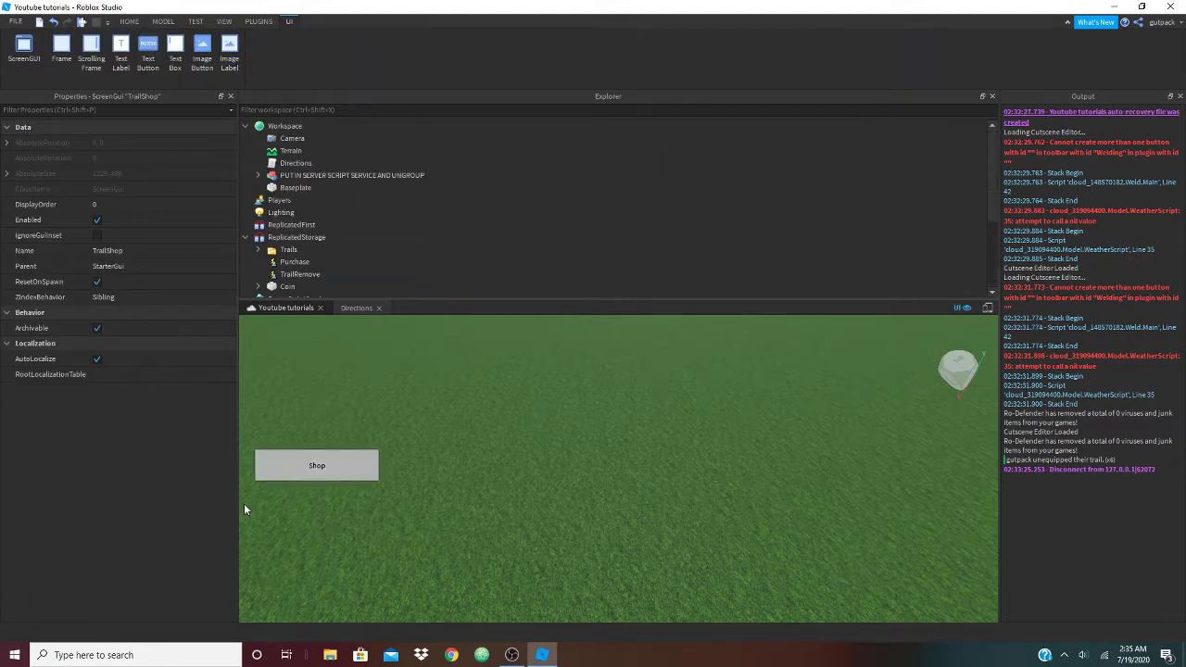
pyautogui.moveTo(334, 176); pyautogui.dragTo(318, 230)
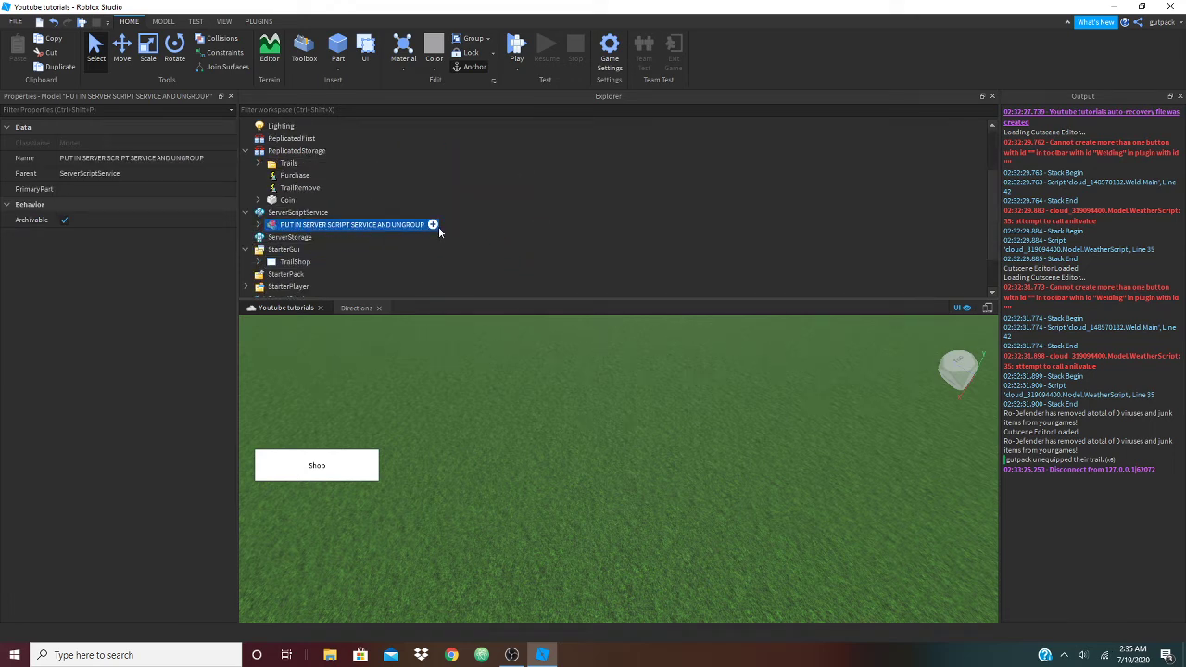
pyautogui.hotkey('ctrl', 'u')
pyautogui.click(539, 384)
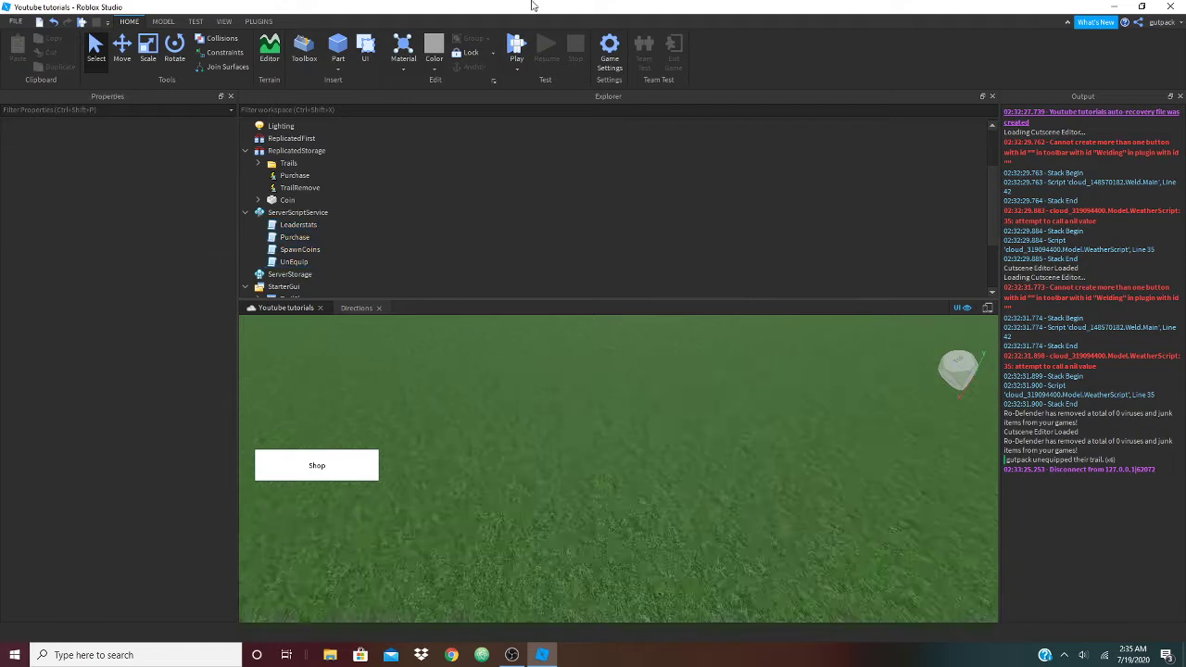
# Close the Explorer, start a playtest of the game and open the trail shop
pyautogui.press('s')
pyautogui.press('w')
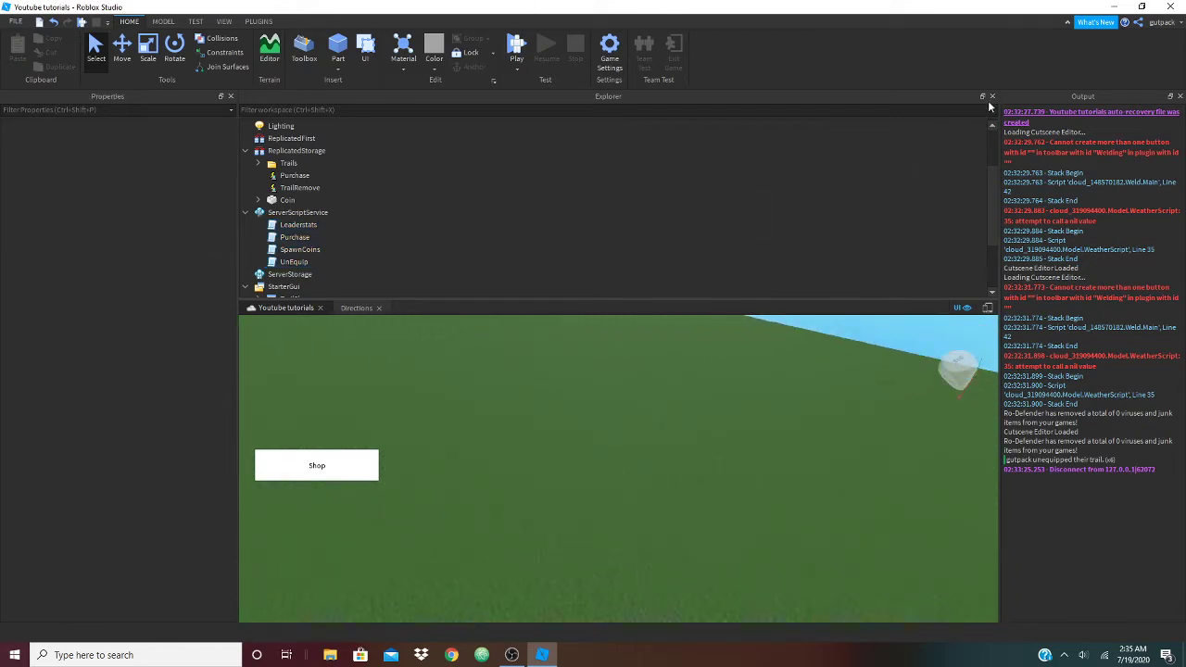
pyautogui.click(992, 97)
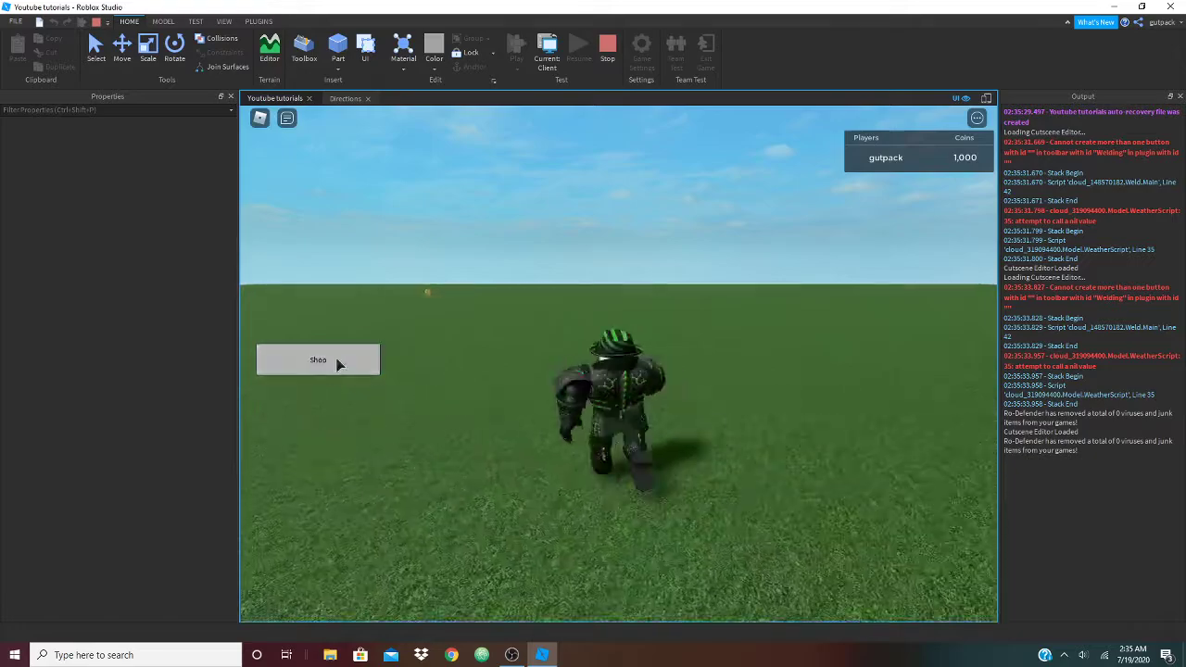
pyautogui.click(338, 365)
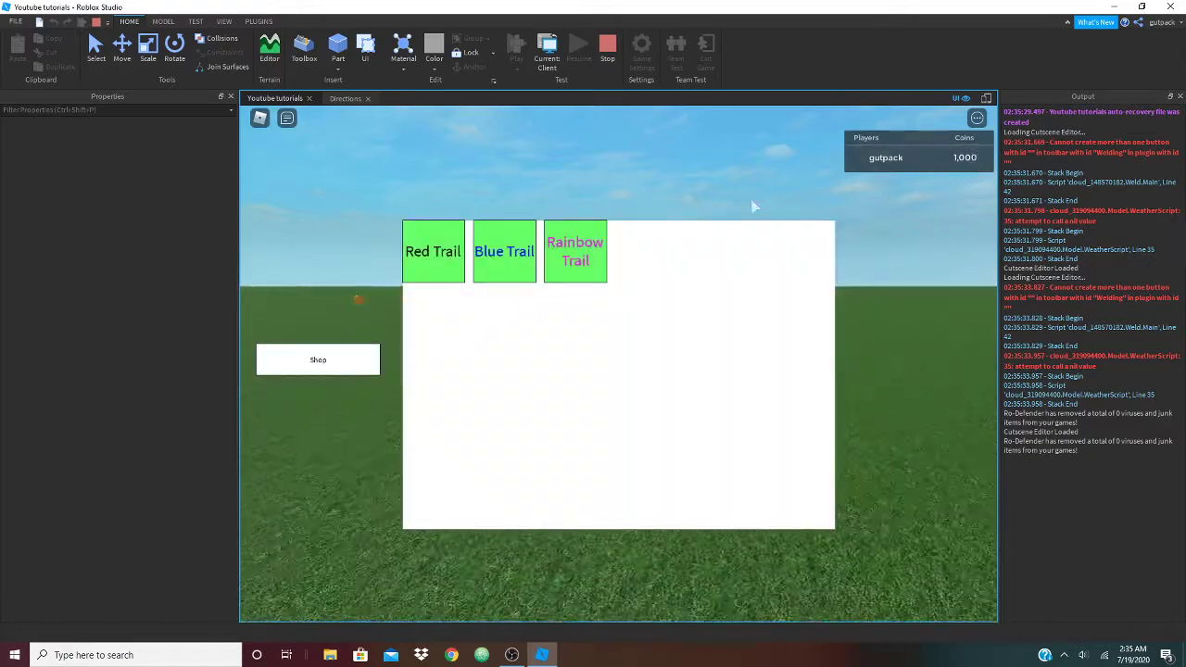
# Buy the Rainbow Trail, close the shop and run the character around to show the equipped trail
pyautogui.click(575, 256)
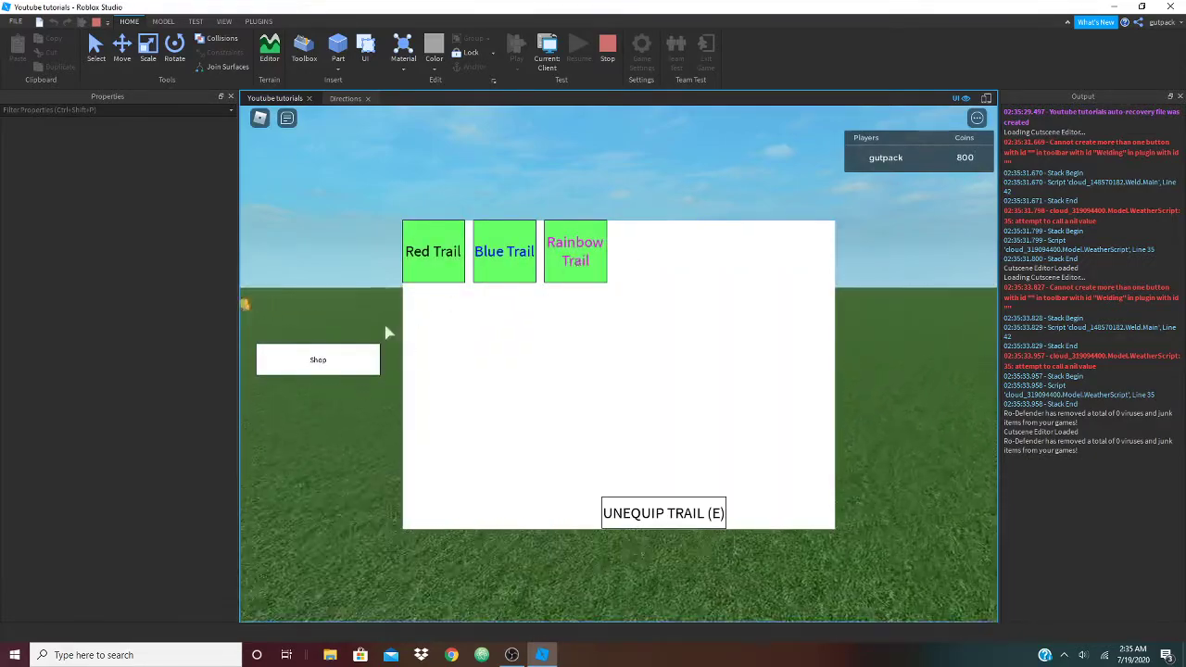
pyautogui.click(369, 353)
pyautogui.press('a')
pyautogui.press('d')
pyautogui.press('a')
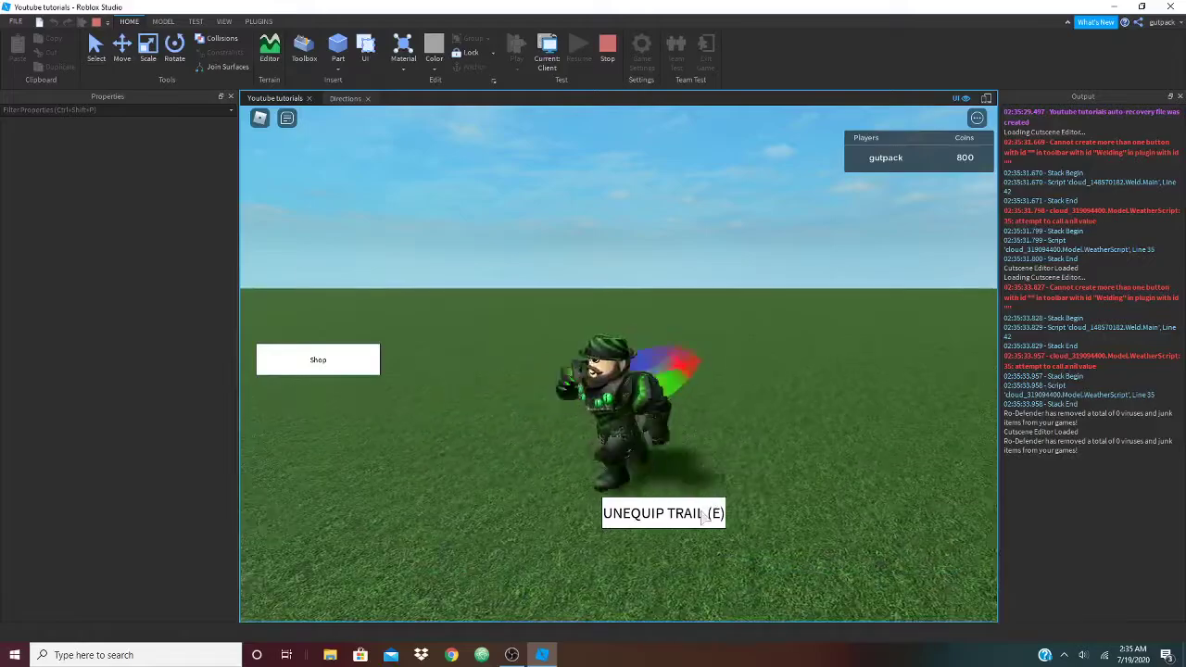
pyautogui.press('d')
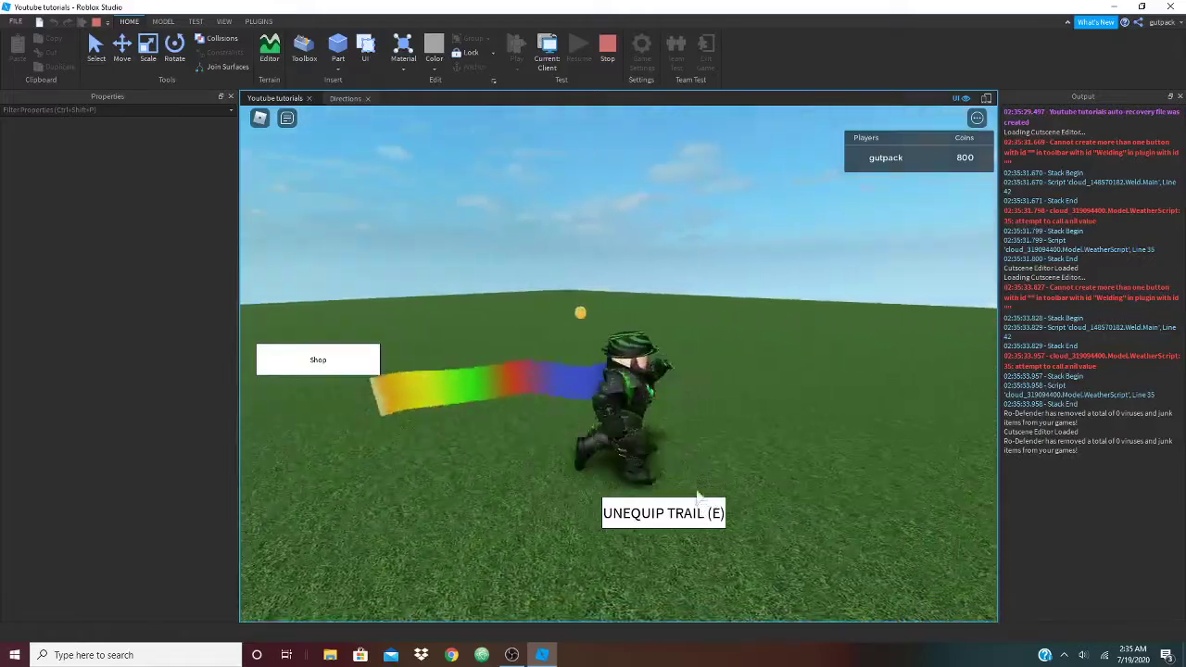
# Unequip the trail and end the playtest
pyautogui.click(699, 508)
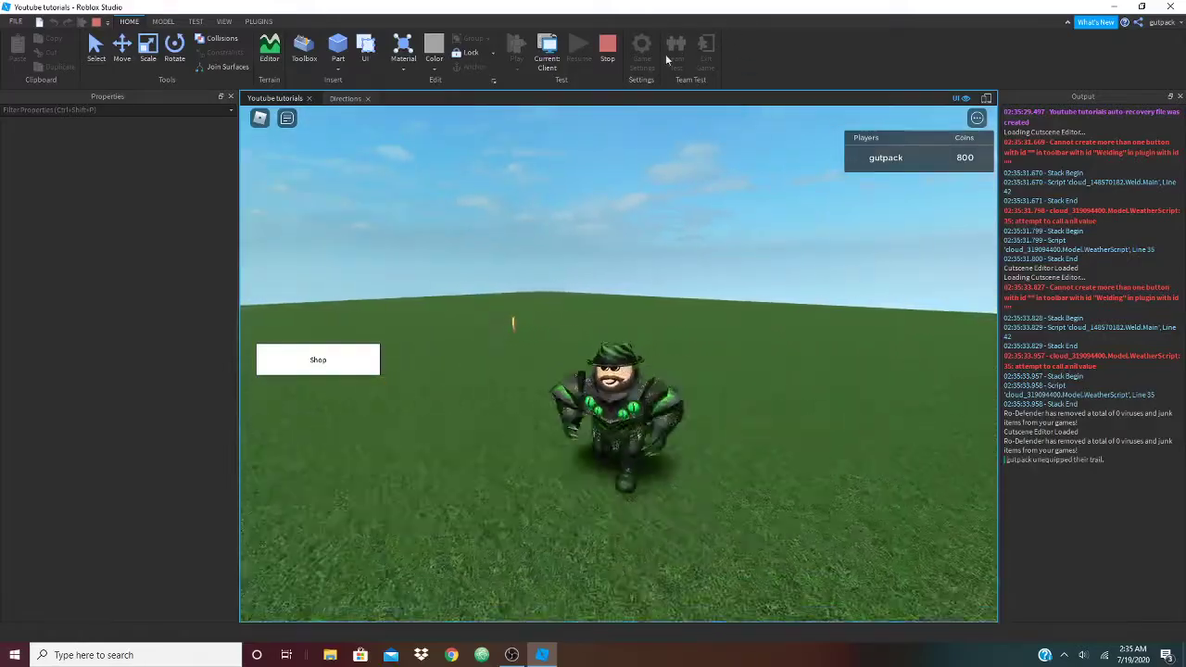
pyautogui.click(607, 48)
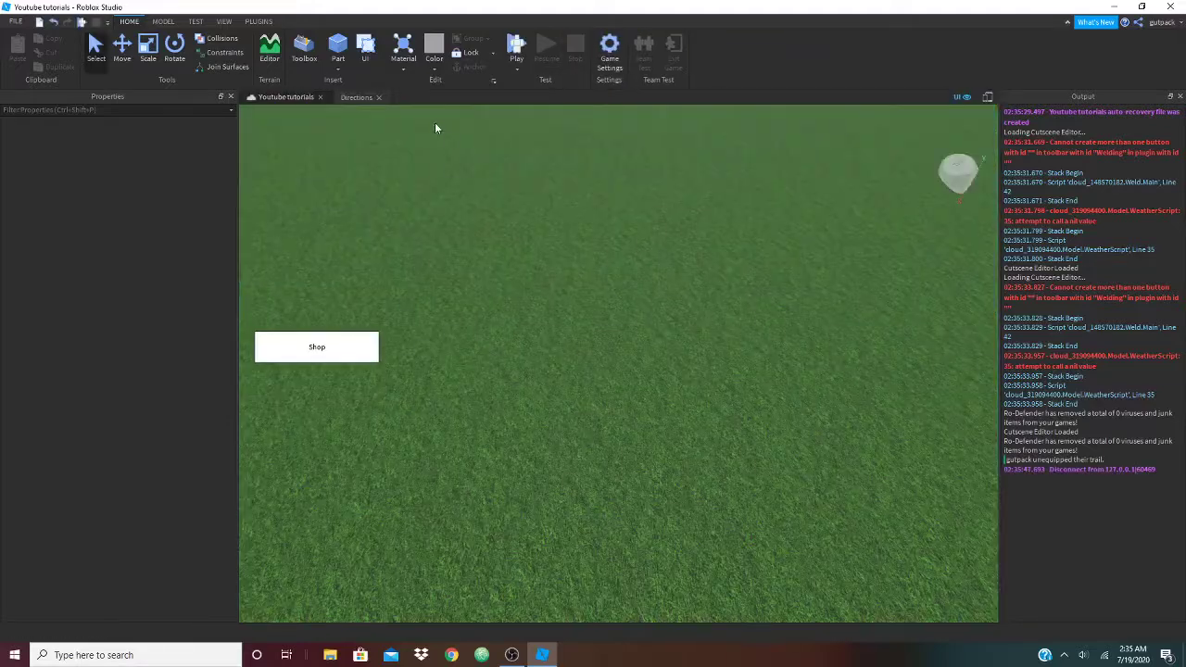
# Close the Directions script and reopen the Toolbox and the Explorer
pyautogui.click(357, 98)
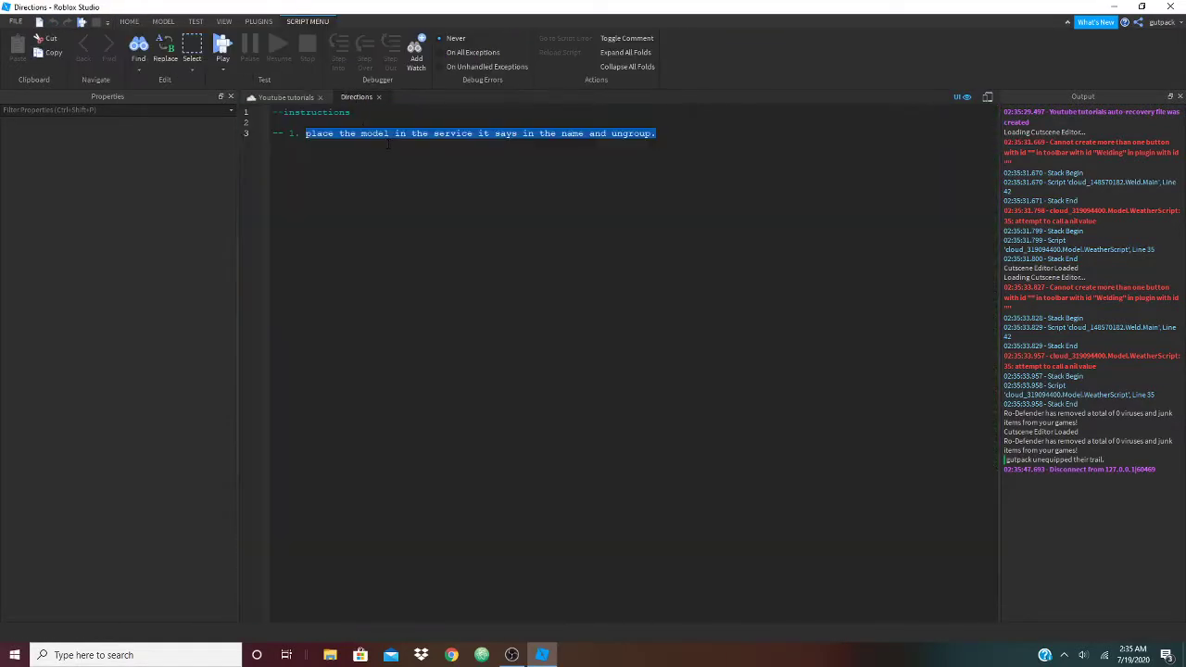
pyautogui.click(379, 97)
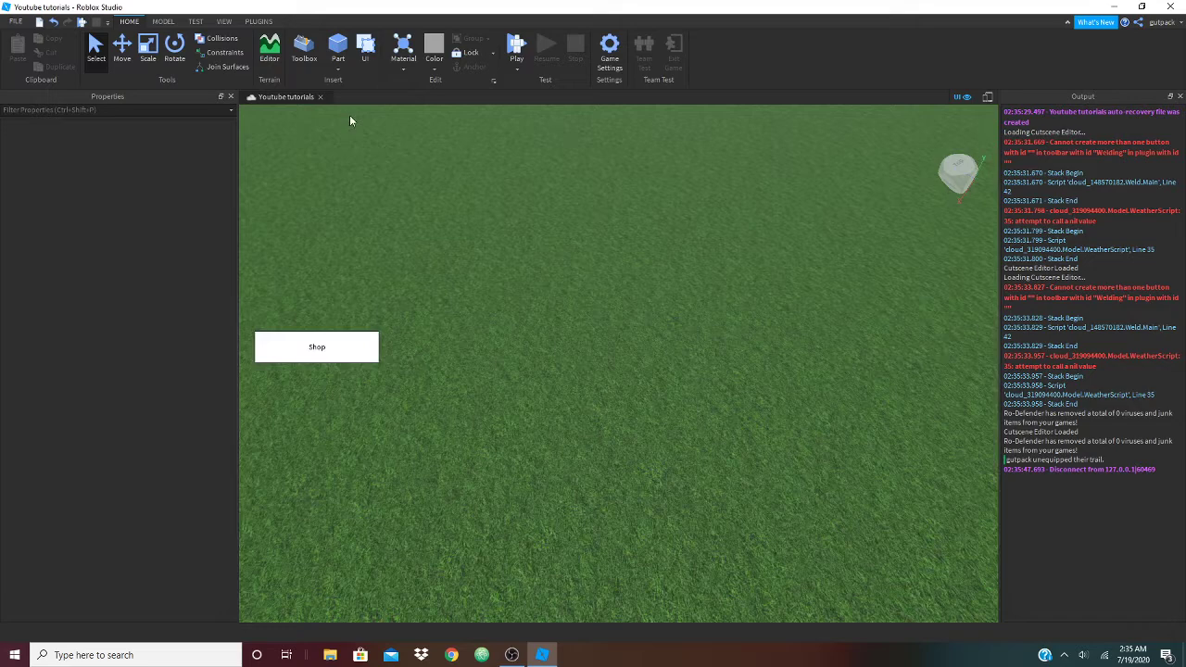
pyautogui.click(314, 57)
pyautogui.click(224, 20)
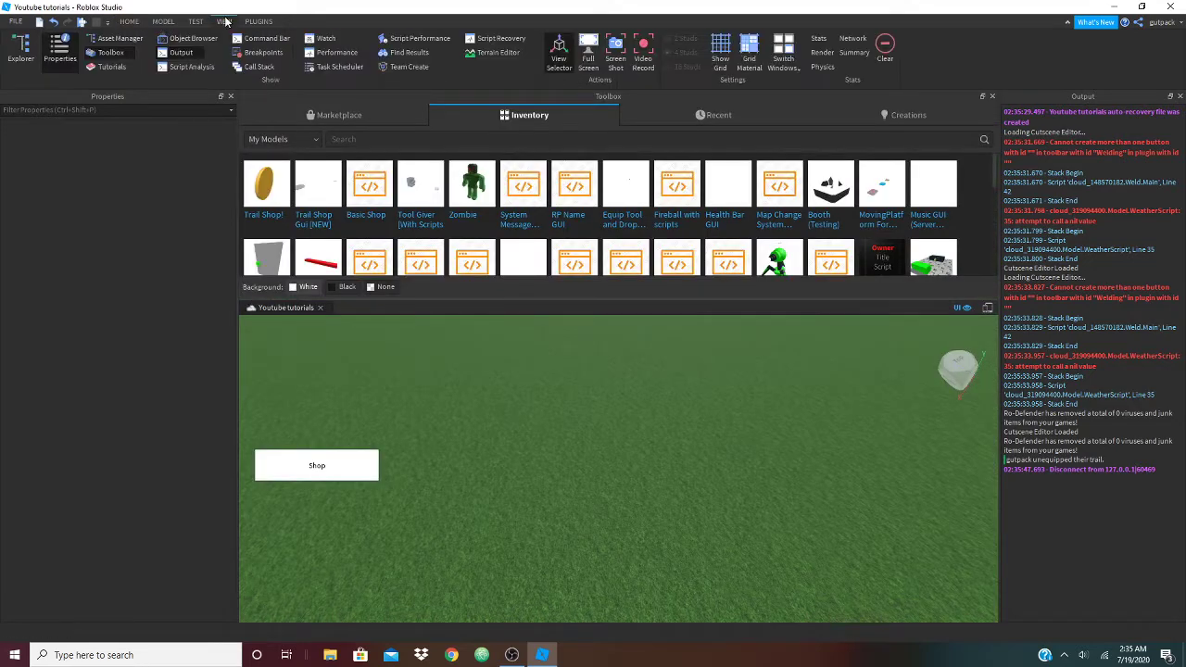
pyautogui.click(20, 46)
# Check the recording in OBS, return to Roblox Studio and close the Toolbox
pyautogui.click(511, 655)
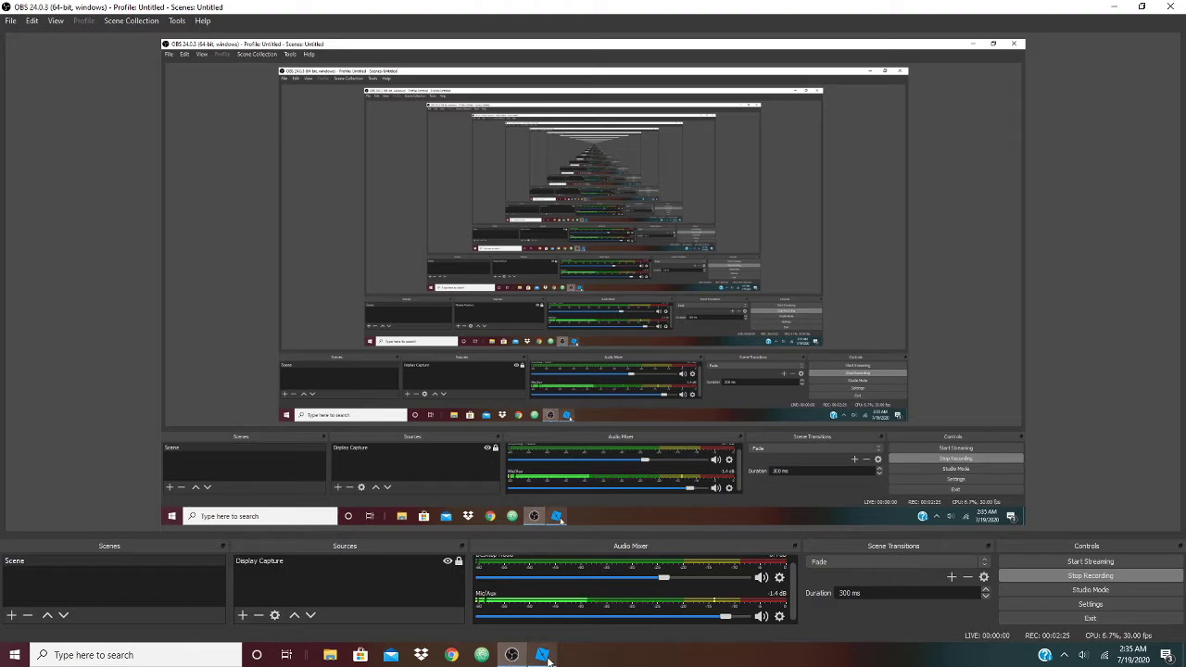
pyautogui.click(542, 655)
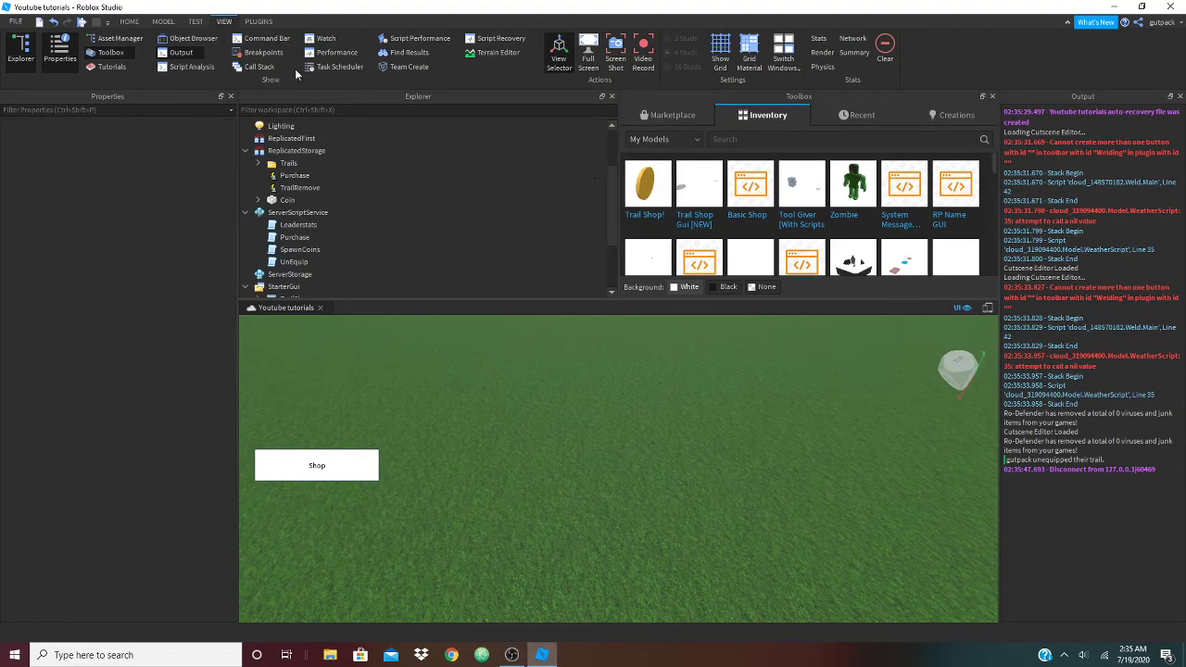
pyautogui.scroll(2, 361, 137)
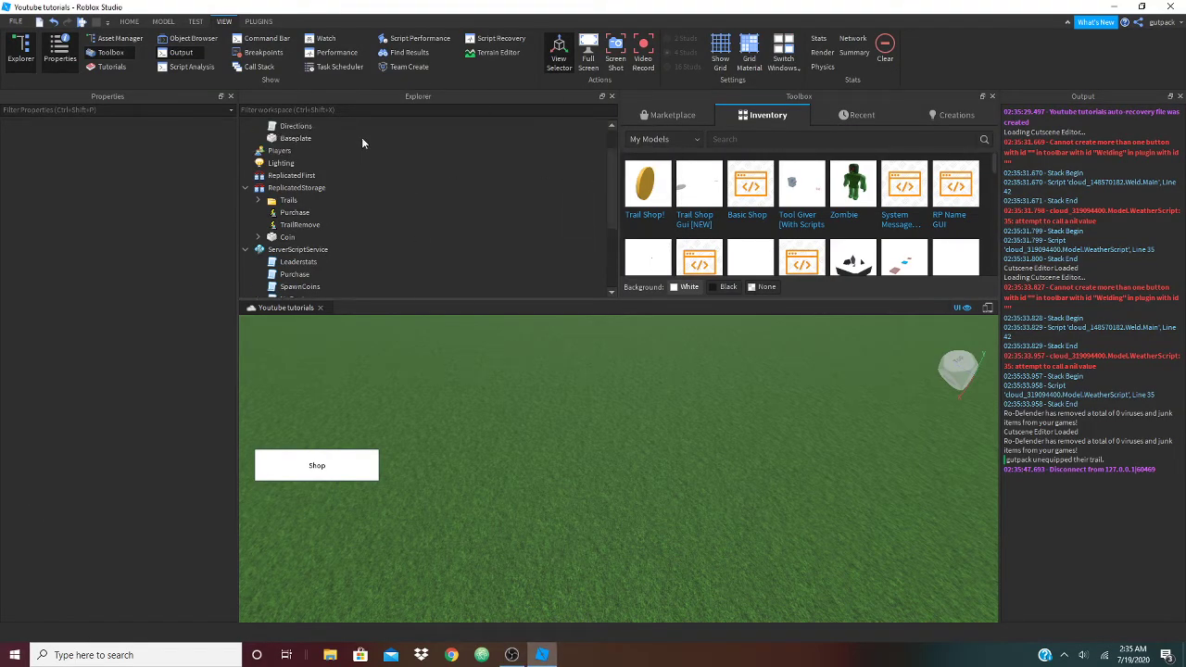
pyautogui.click(990, 96)
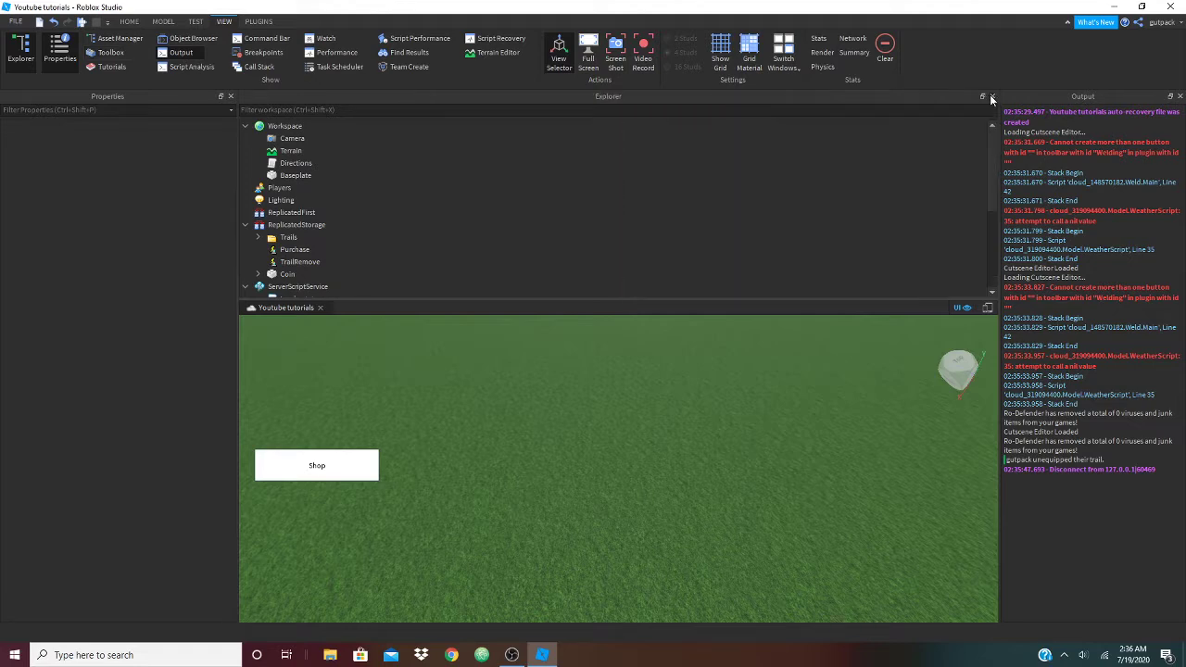
# Examine BlueTrail, RainbowTrail and RedTrail in the Trails folder of ReplicatedStorage, then clear the selection
pyautogui.click(258, 237)
pyautogui.scroll(-1, 306, 236)
pyautogui.click(310, 237)
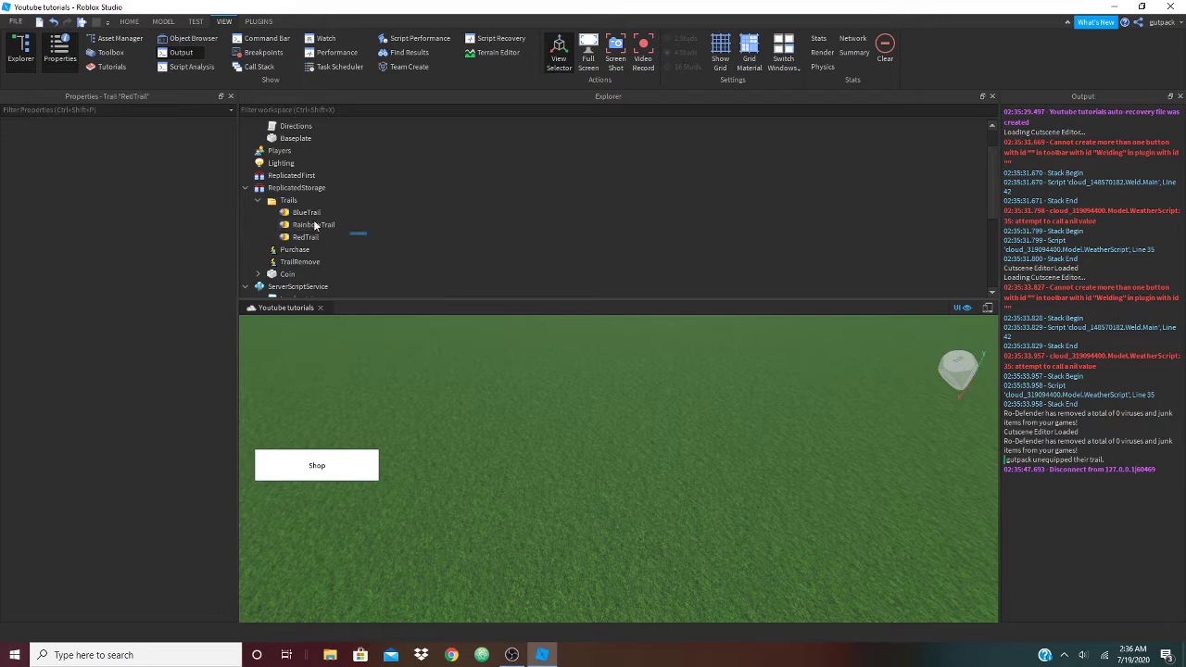
pyautogui.keyDown('shift'); pyautogui.click(342, 215); pyautogui.keyUp('shift')
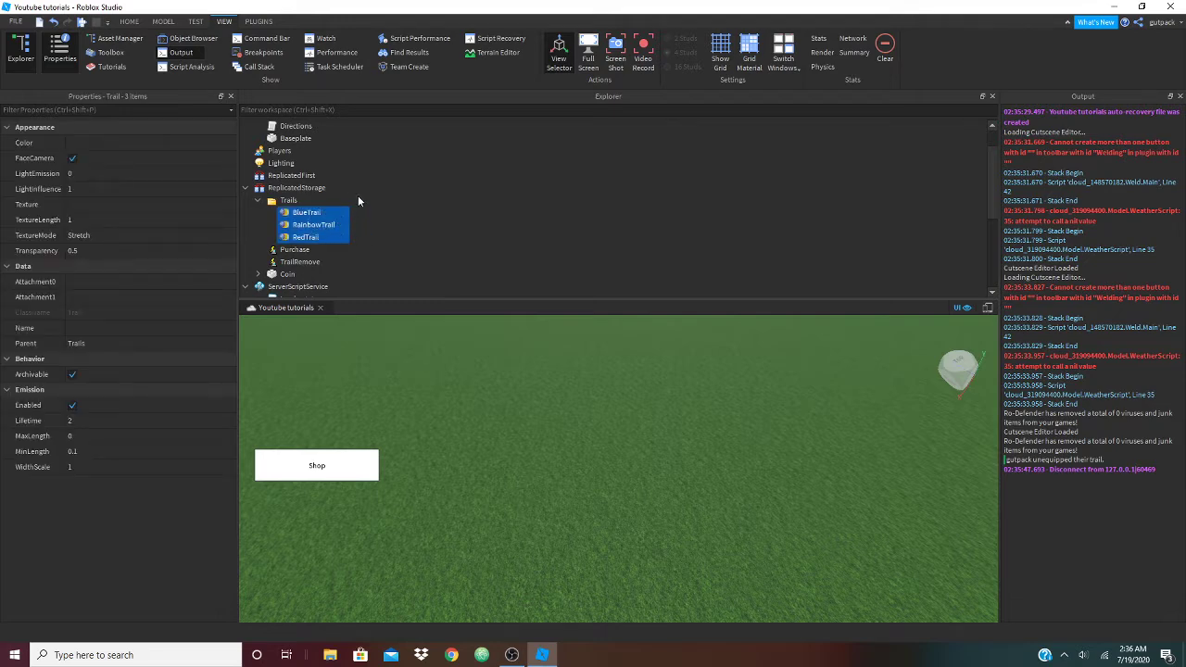
pyautogui.click(466, 232)
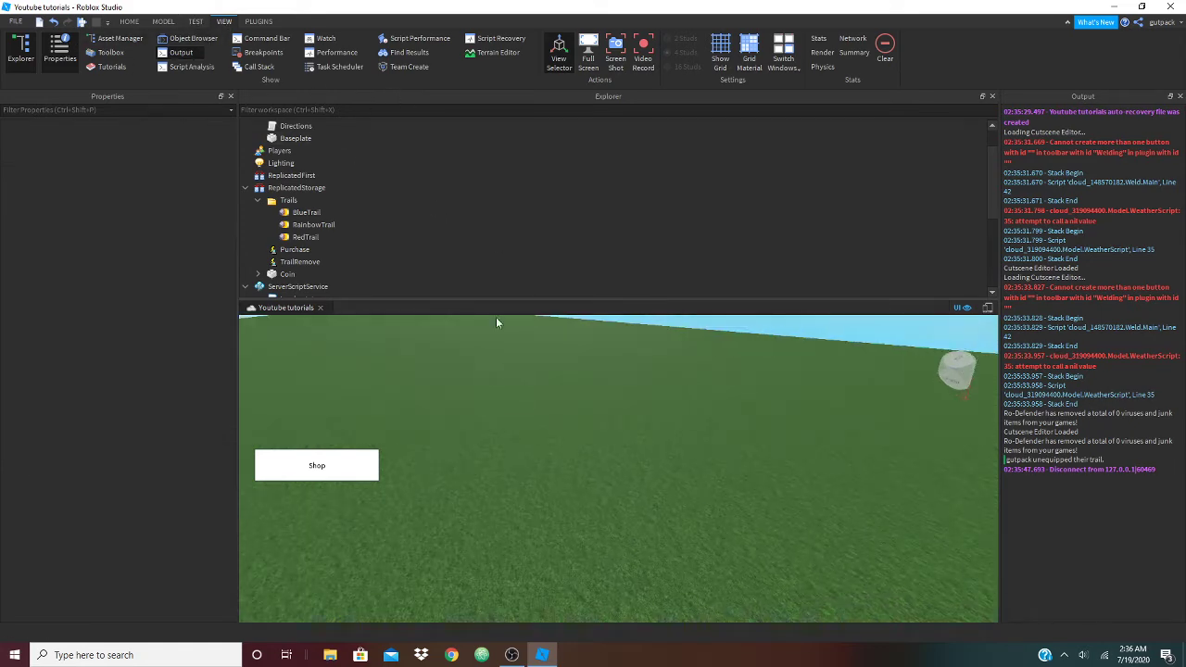
# Select the Background frame of the TrailShop GUI in StarterGui and dock the Explorer above the Properties
pyautogui.scroll(-3, 474, 258)
pyautogui.click(292, 261)
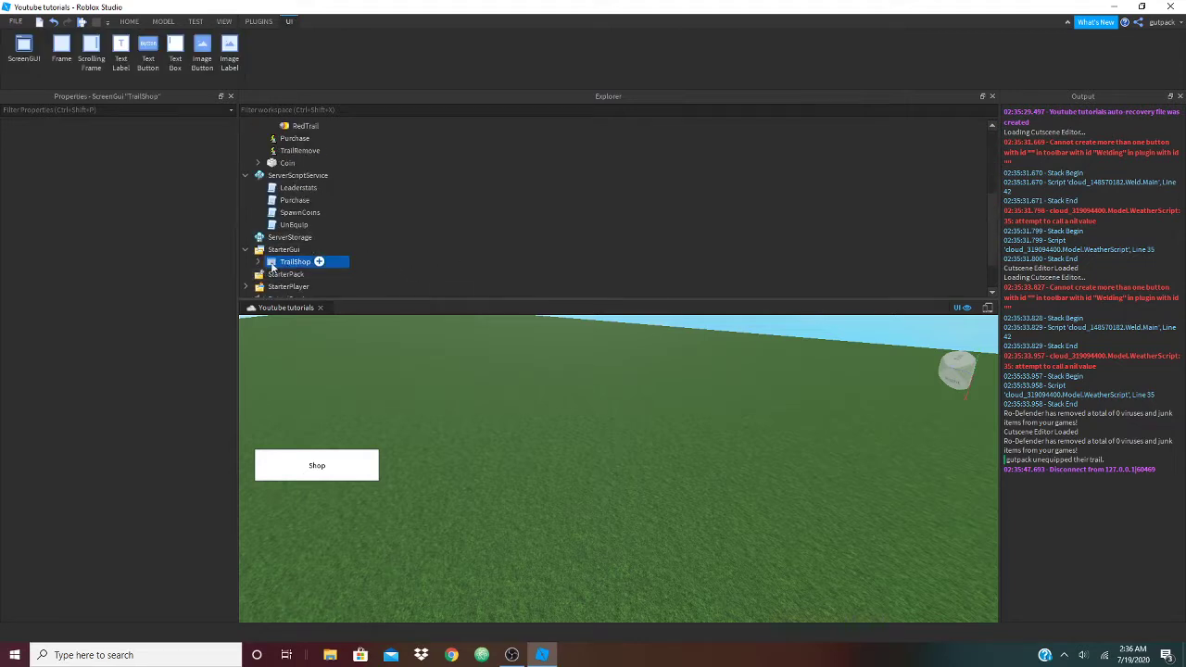
pyautogui.click(258, 262)
pyautogui.click(312, 250)
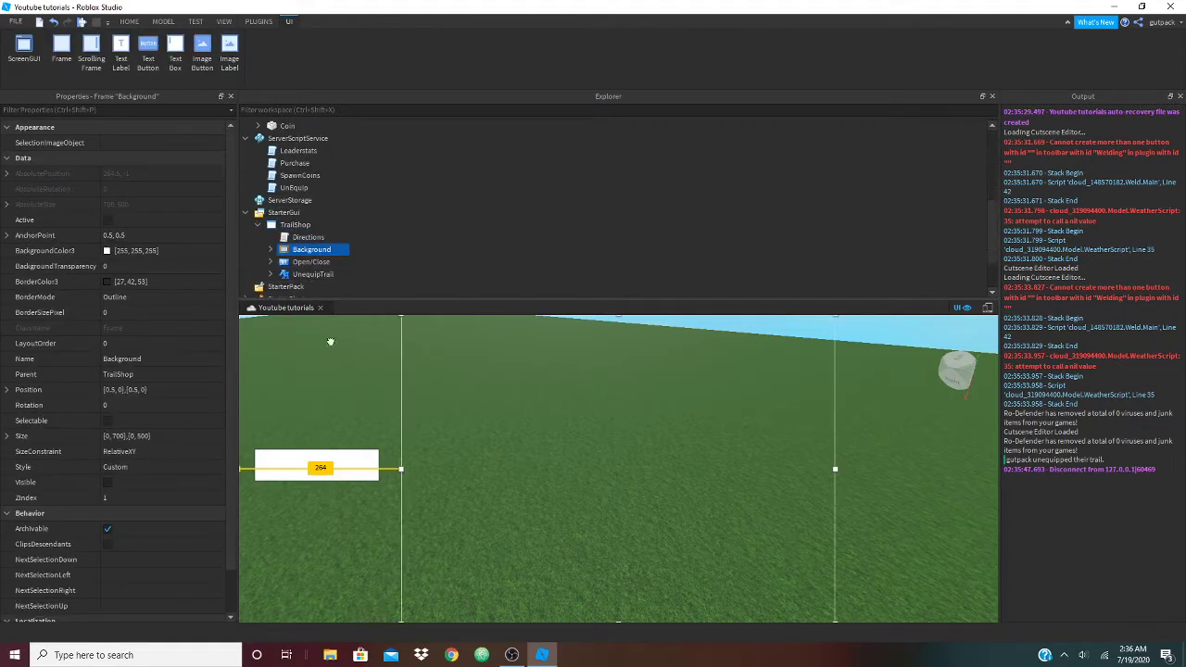
pyautogui.moveTo(969, 98); pyautogui.dragTo(2, 209)
# Make the Background frame visible
pyautogui.click(211, 325)
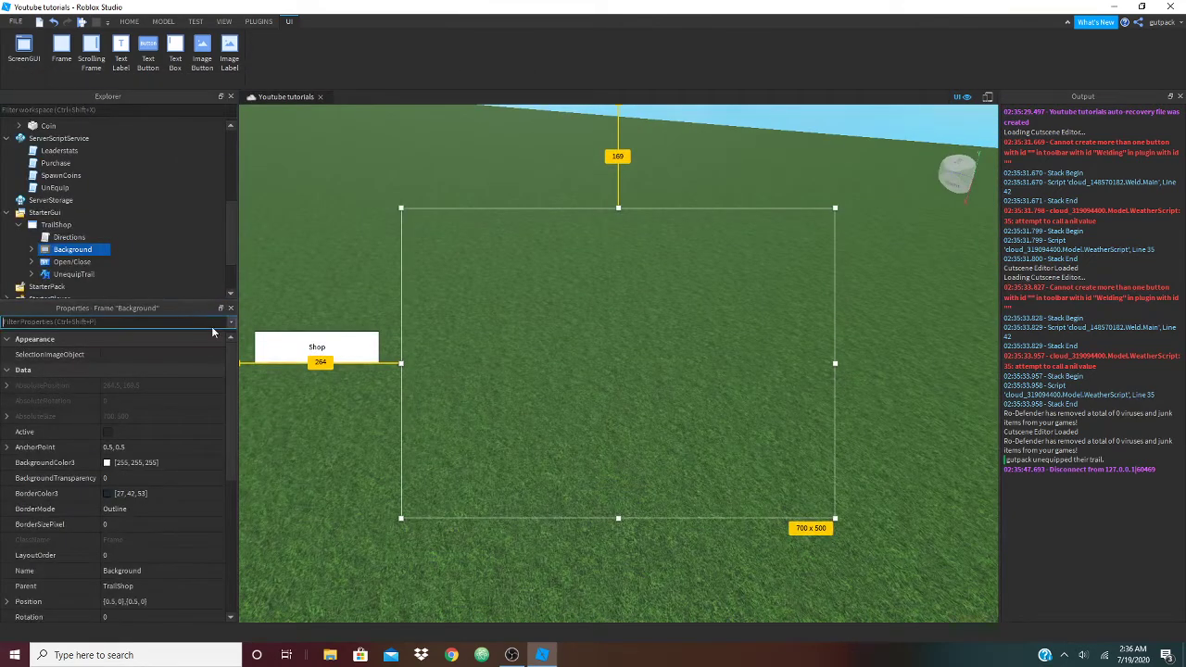
pyautogui.write('v')
pyautogui.click(145, 370)
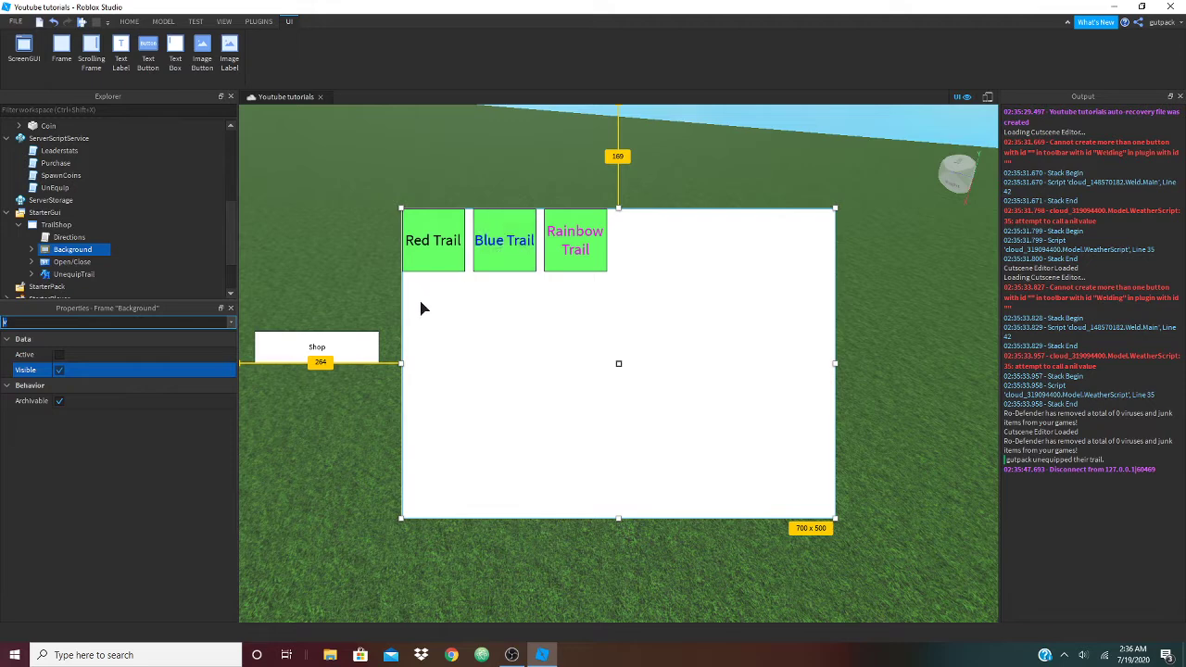
# Examine the objects inside the Background frame and look at the shop frame in the viewport
pyautogui.click(32, 249)
pyautogui.scroll(-1, 48, 248)
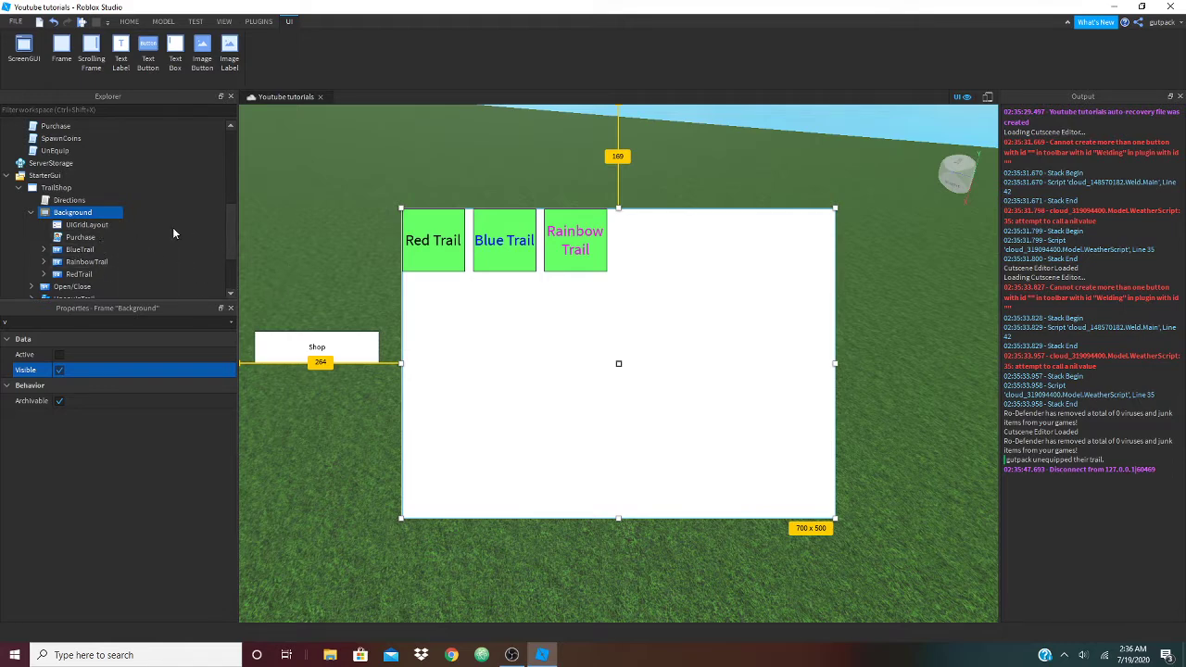
pyautogui.click(31, 213)
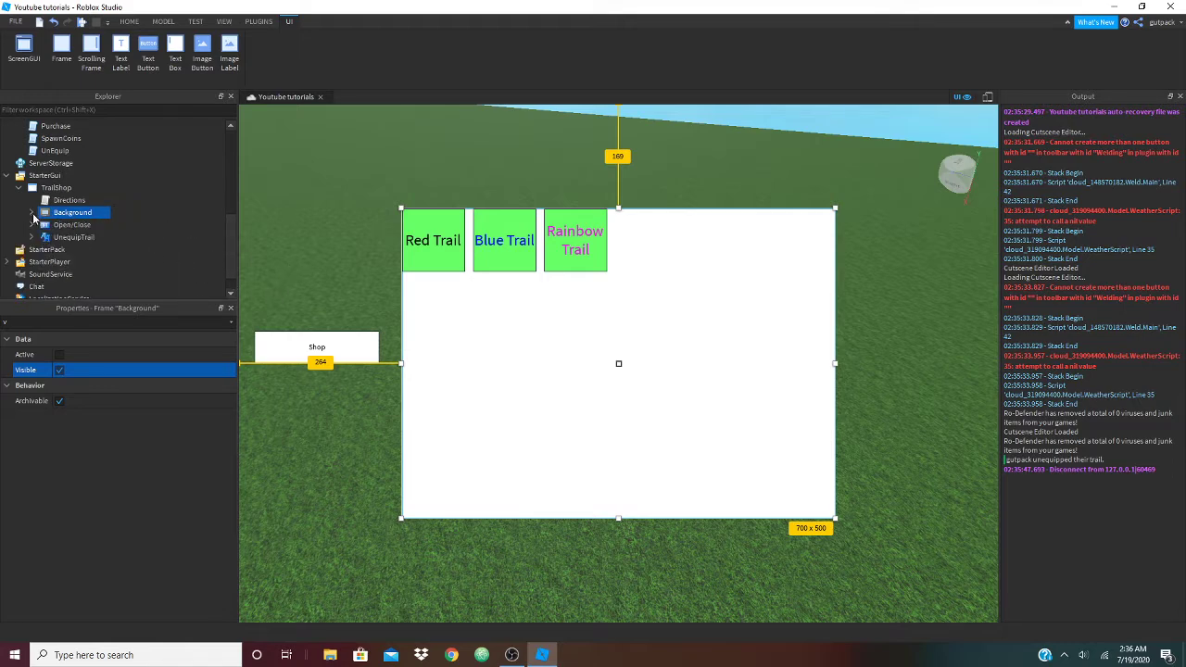
pyautogui.click(439, 188)
pyautogui.moveTo(416, 202); pyautogui.dragTo(95, 213, button='right')
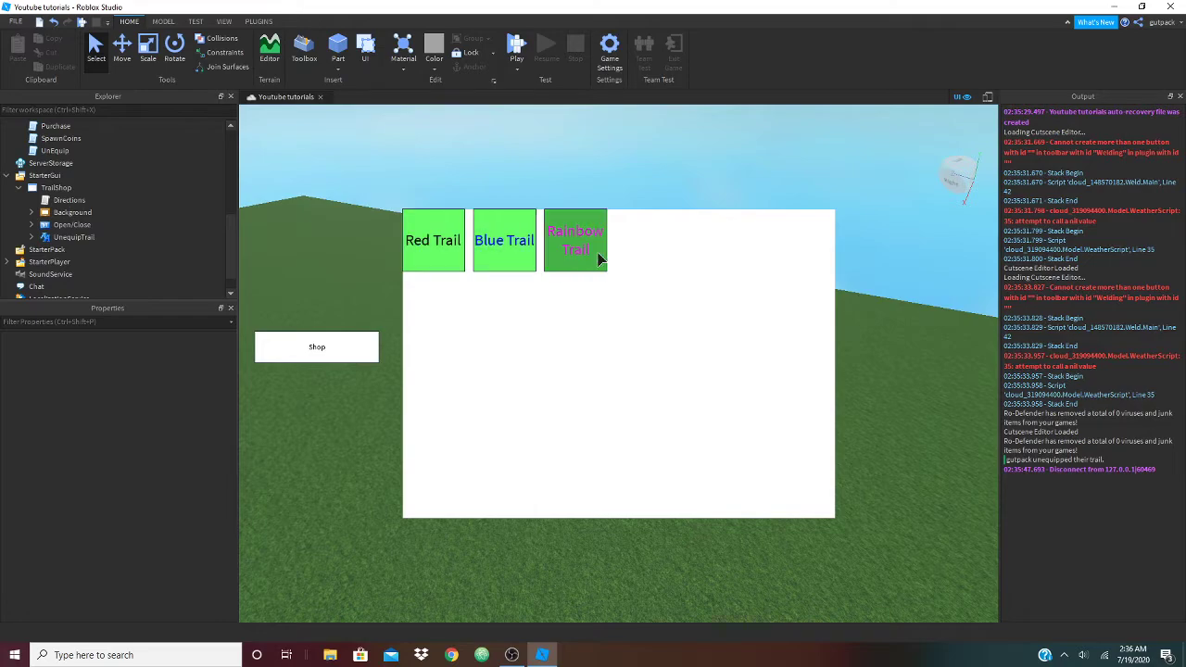
# Check the recording status in OBS and return to Roblox Studio
pyautogui.click(512, 655)
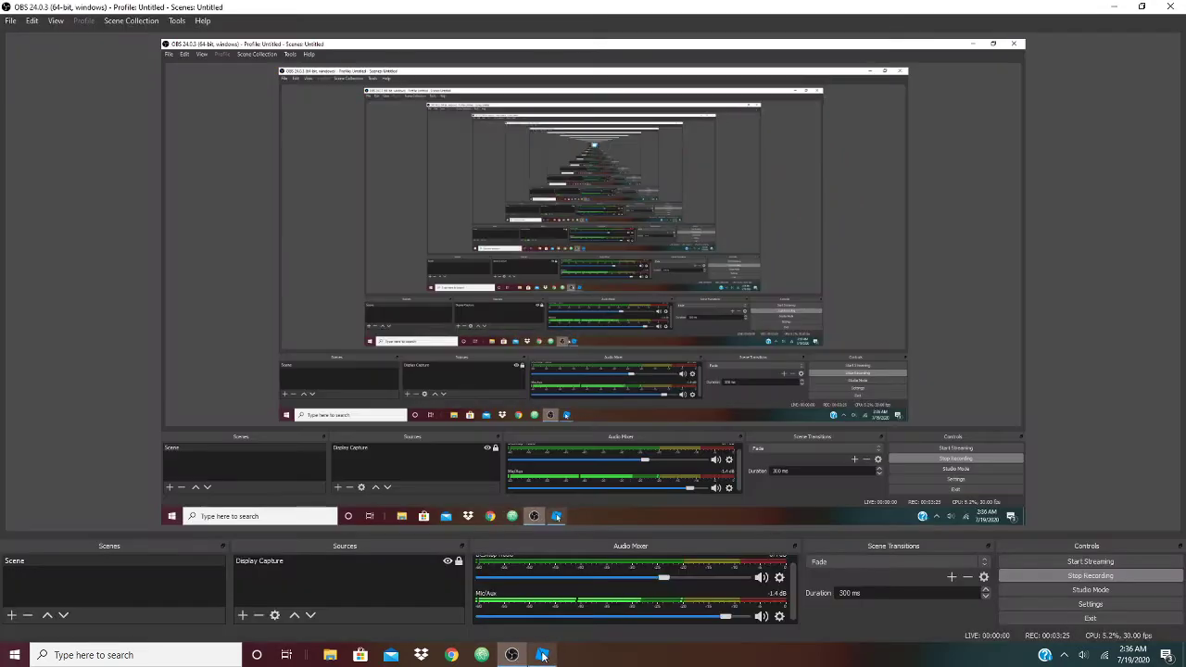
pyautogui.click(542, 655)
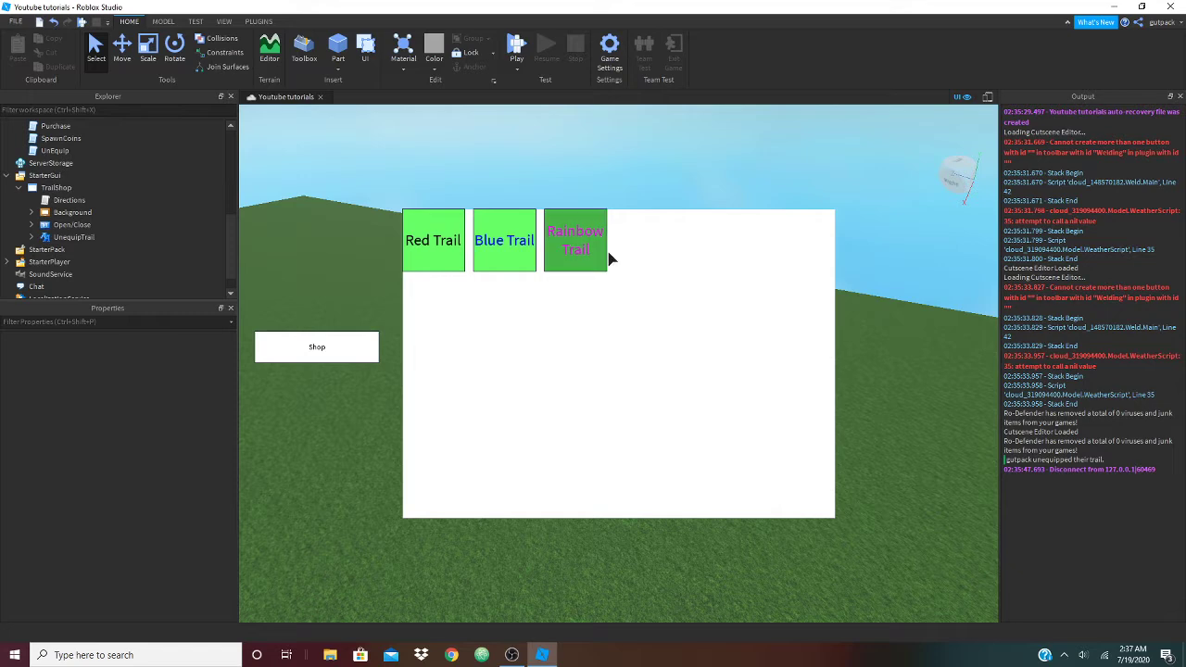
# Duplicate the RedTrail button inside the Background frame and show the UIGridLayout's properties
pyautogui.click(33, 212)
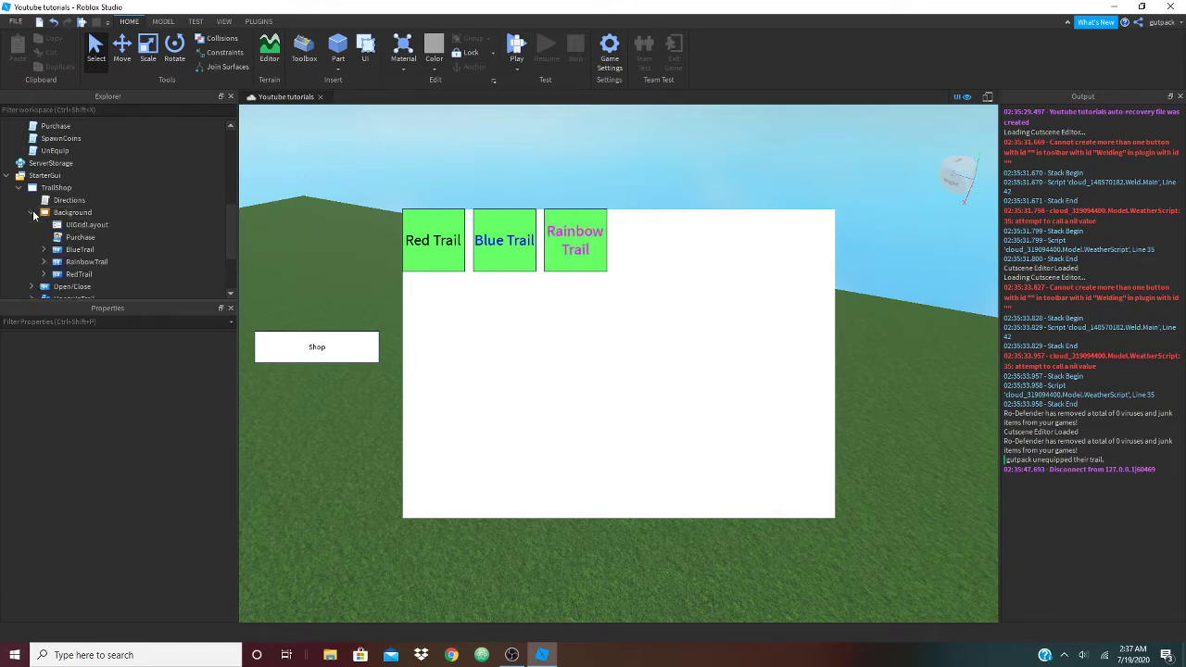
pyautogui.click(90, 273)
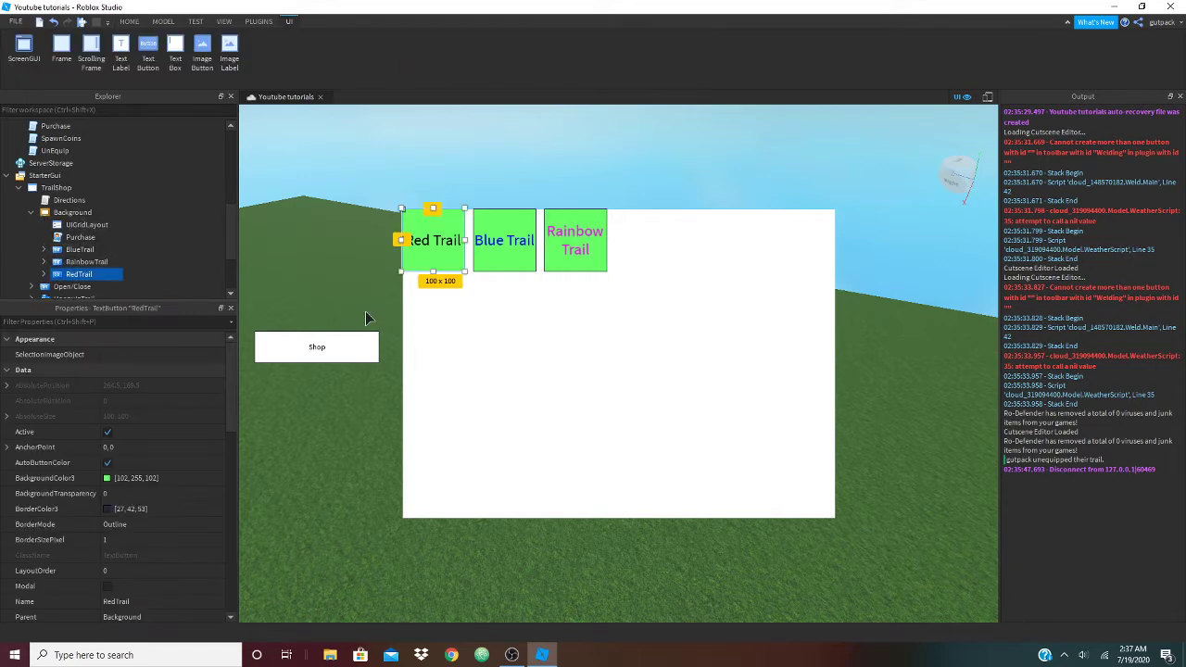
pyautogui.hotkey('ctrl', 'd')
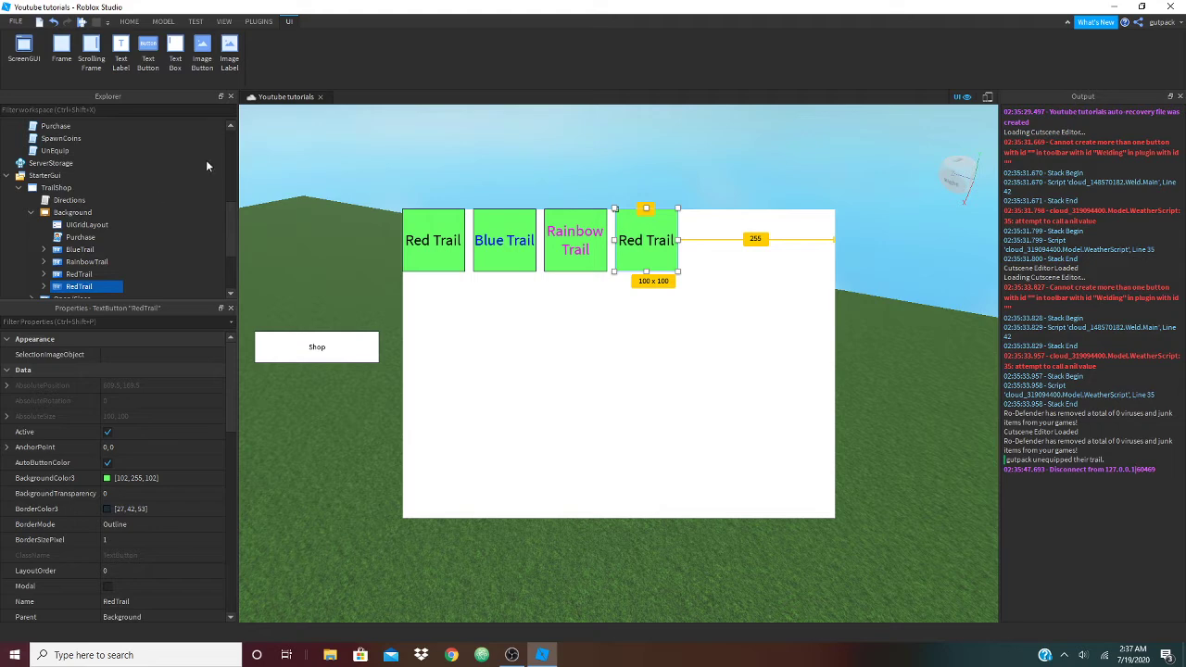
pyautogui.click(98, 225)
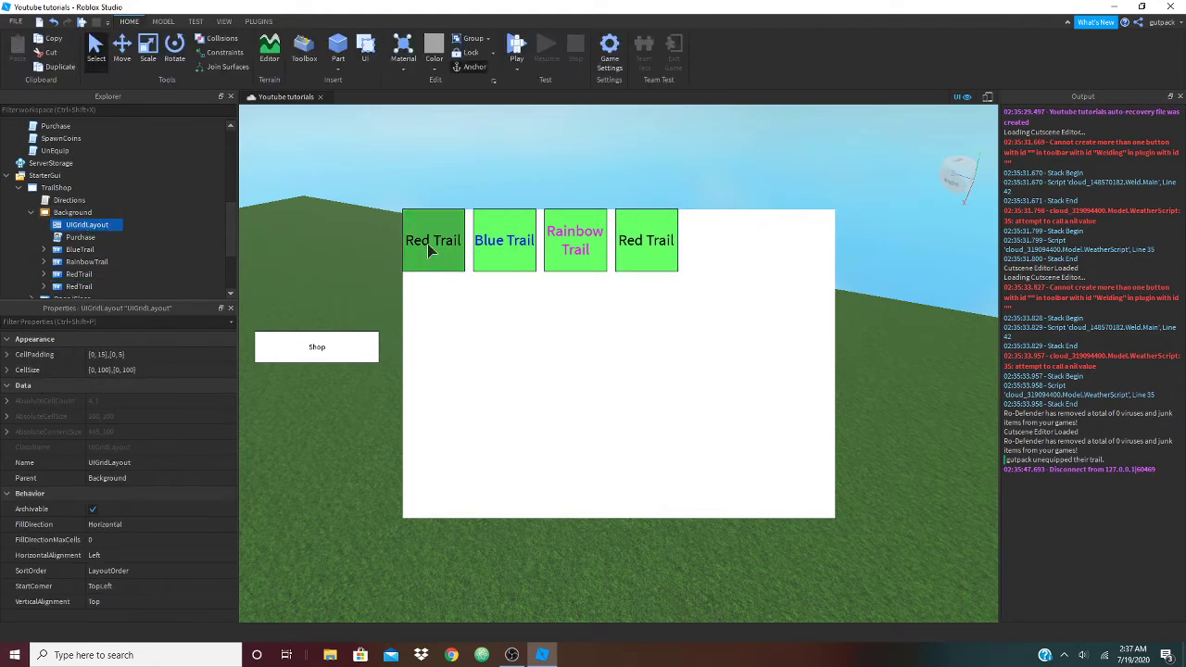
# Rename the duplicated RedTrail button as OrangeTrail and expand it in the hierarchy
pyautogui.scroll(-3, 19, 278)
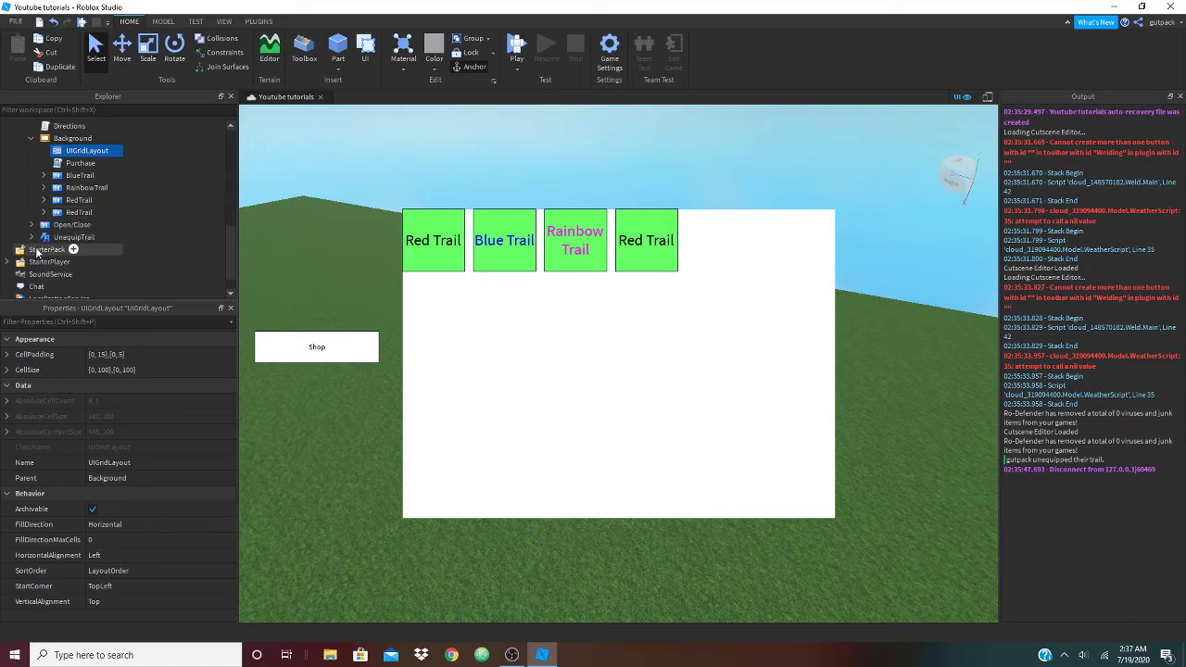
pyautogui.click(88, 213)
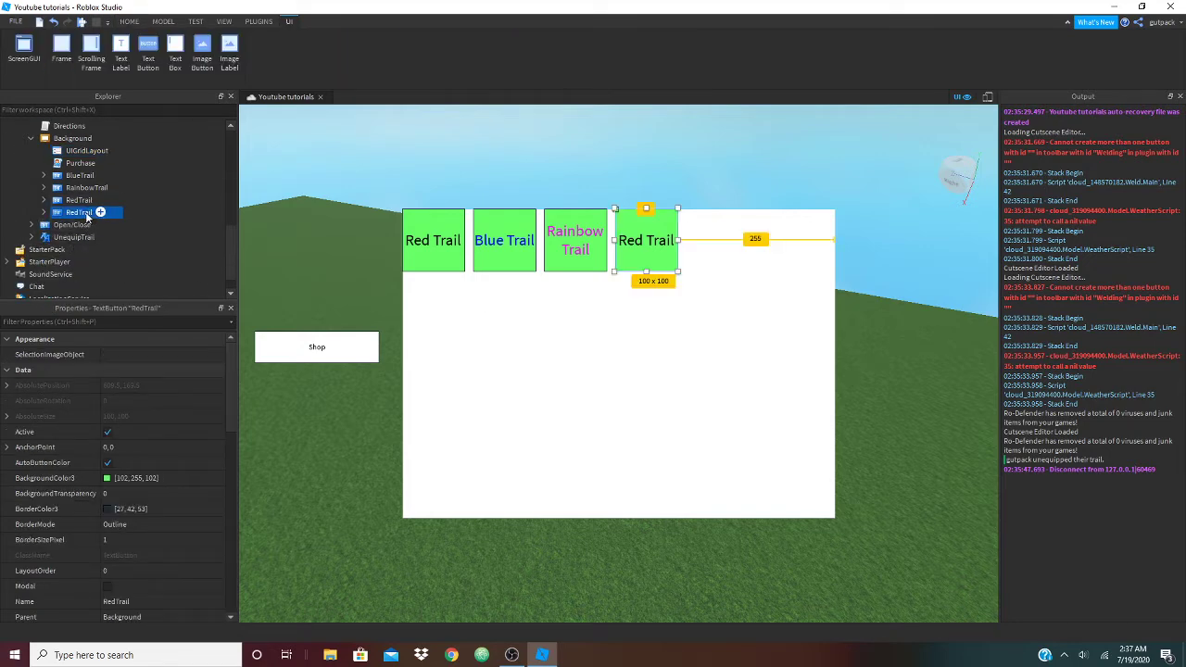
pyautogui.click(88, 213)
pyautogui.write('Orang')
pyautogui.press('Return')
pyautogui.scroll(-2, 126, 212)
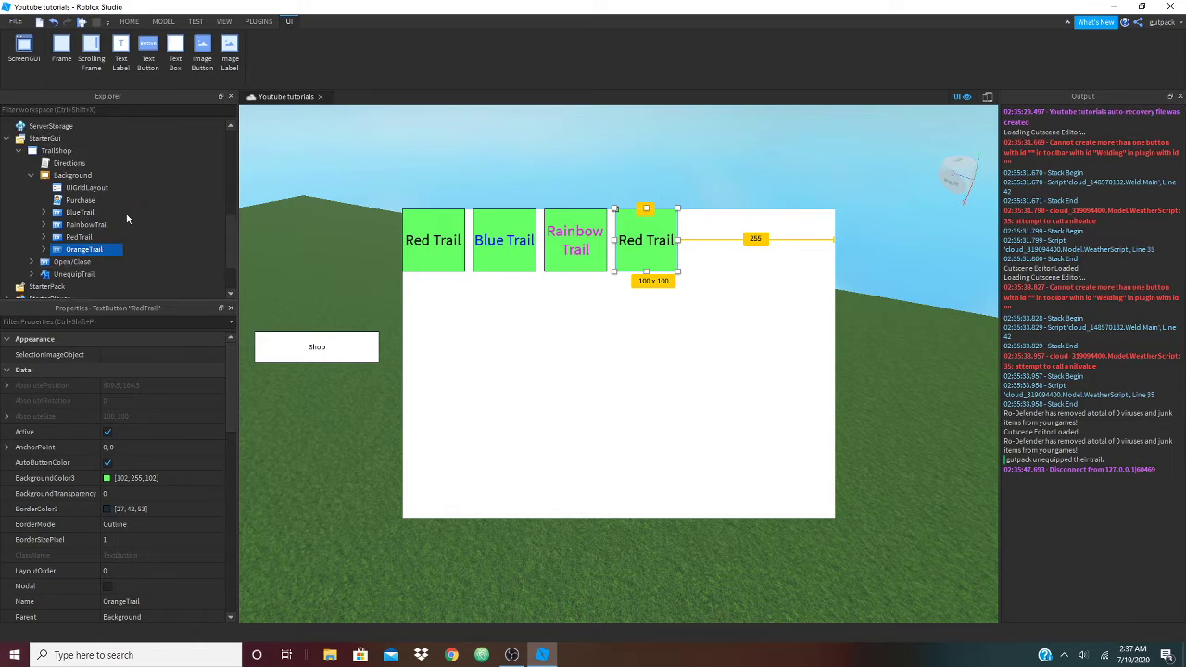
pyautogui.moveTo(85, 188); pyautogui.dragTo(110, 188)
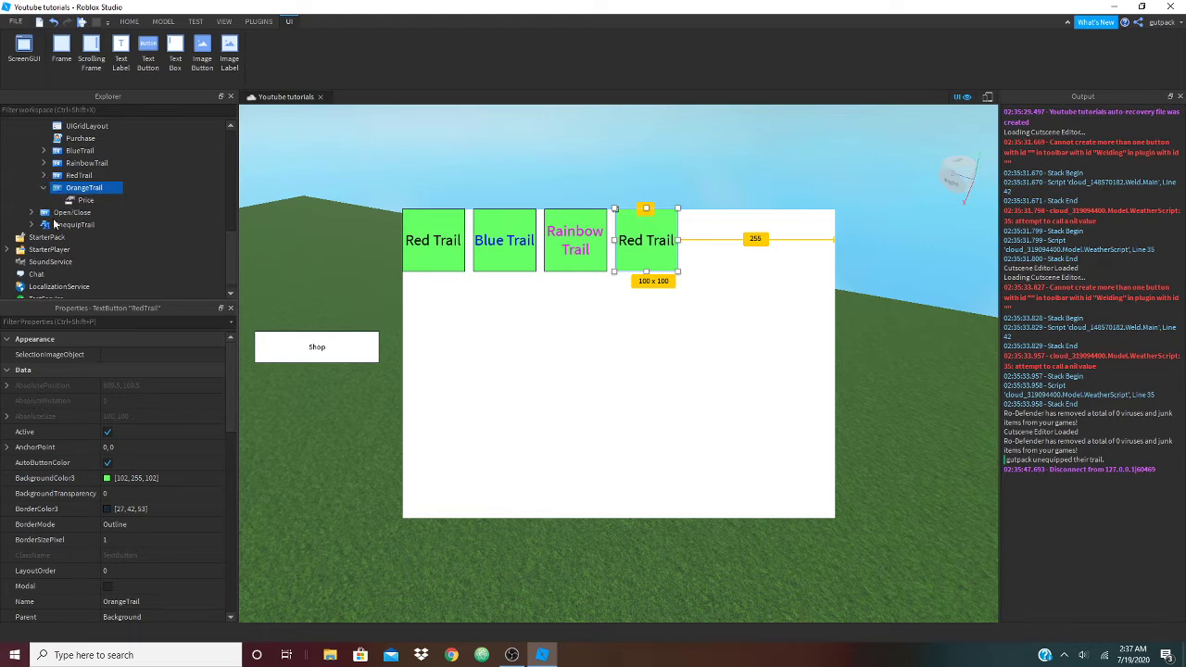
# Turn on TextScaled for the OrangeTrail button and set its text color to orange [255, 85, 0]
pyautogui.click(135, 322)
pyautogui.write('tex')
pyautogui.click(135, 416)
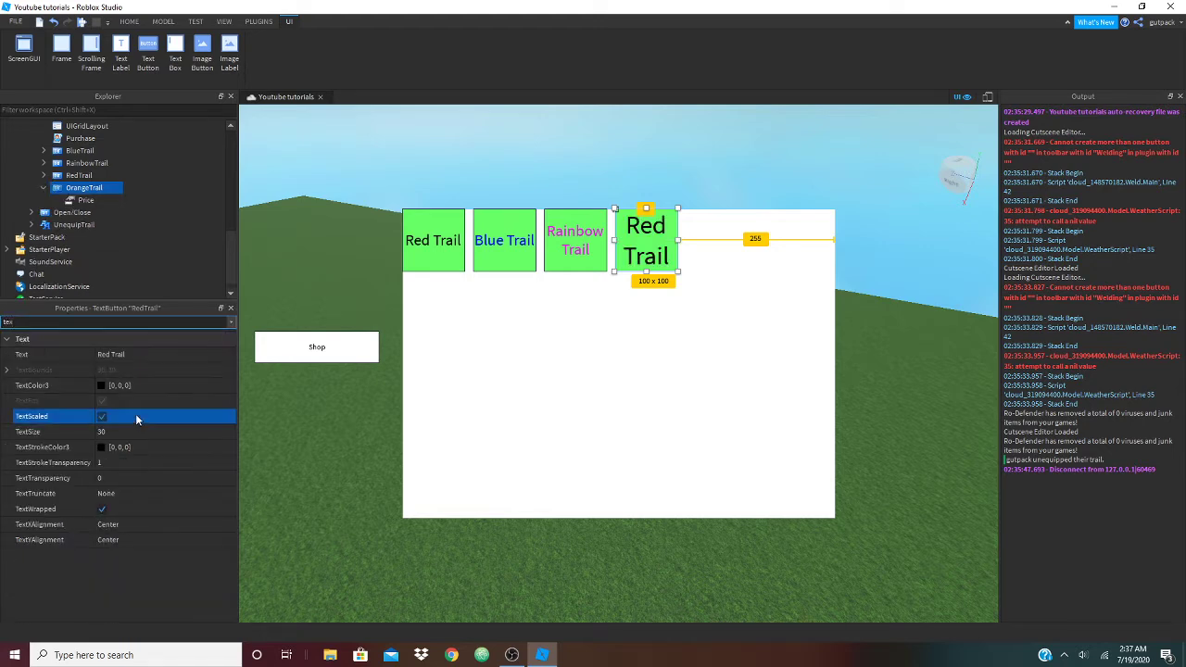
pyautogui.click(101, 386)
pyautogui.click(499, 278)
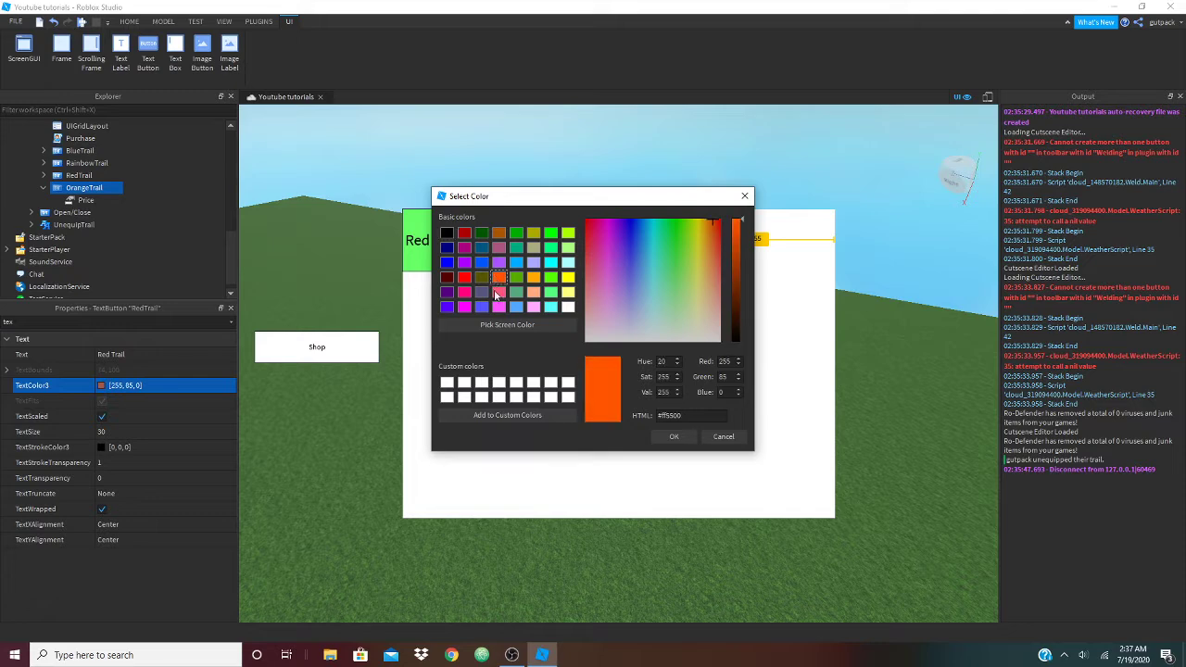
pyautogui.click(654, 437)
pyautogui.click(125, 322)
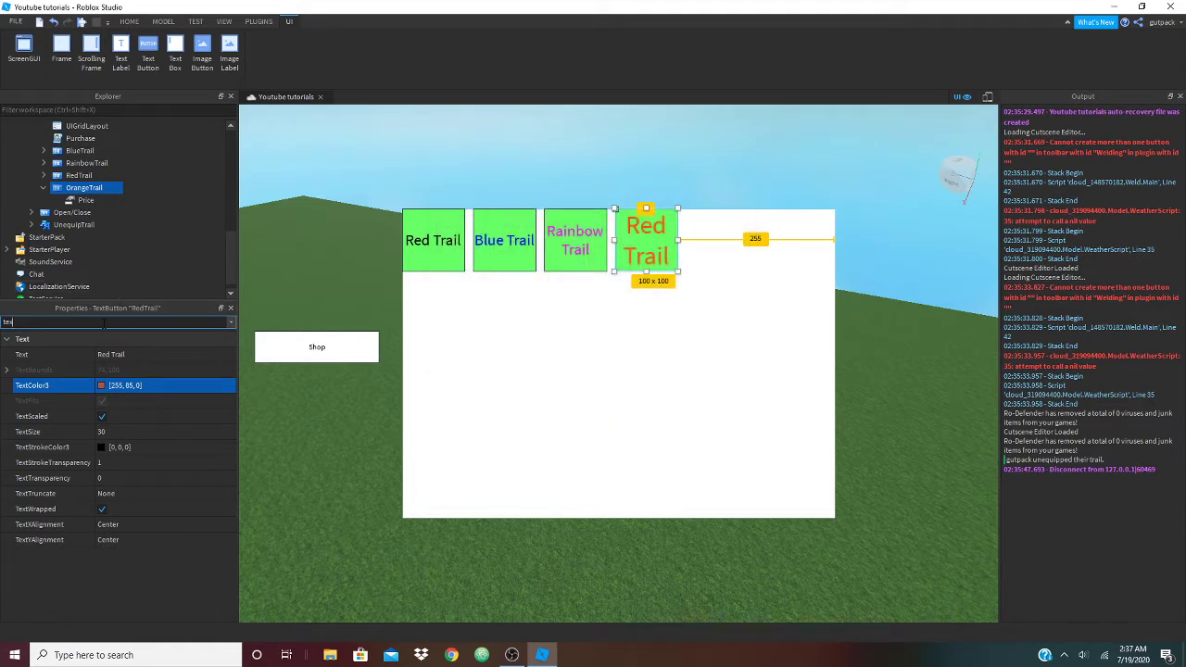
# Change the text of the OrangeTrail button to "Orange Trail"
pyautogui.press('BackSpace')
pyautogui.write('xt')
pyautogui.click(162, 356)
pyautogui.click(162, 356)
pyautogui.write('Or')
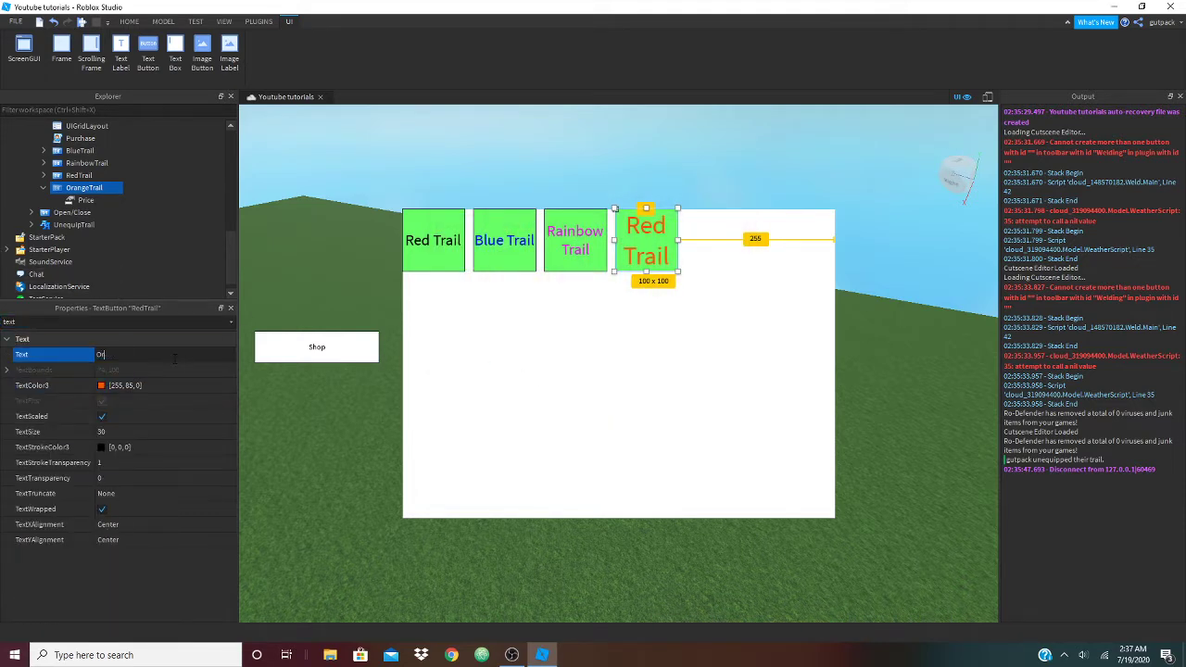
pyautogui.write('ange Trail')
pyautogui.press('Return')
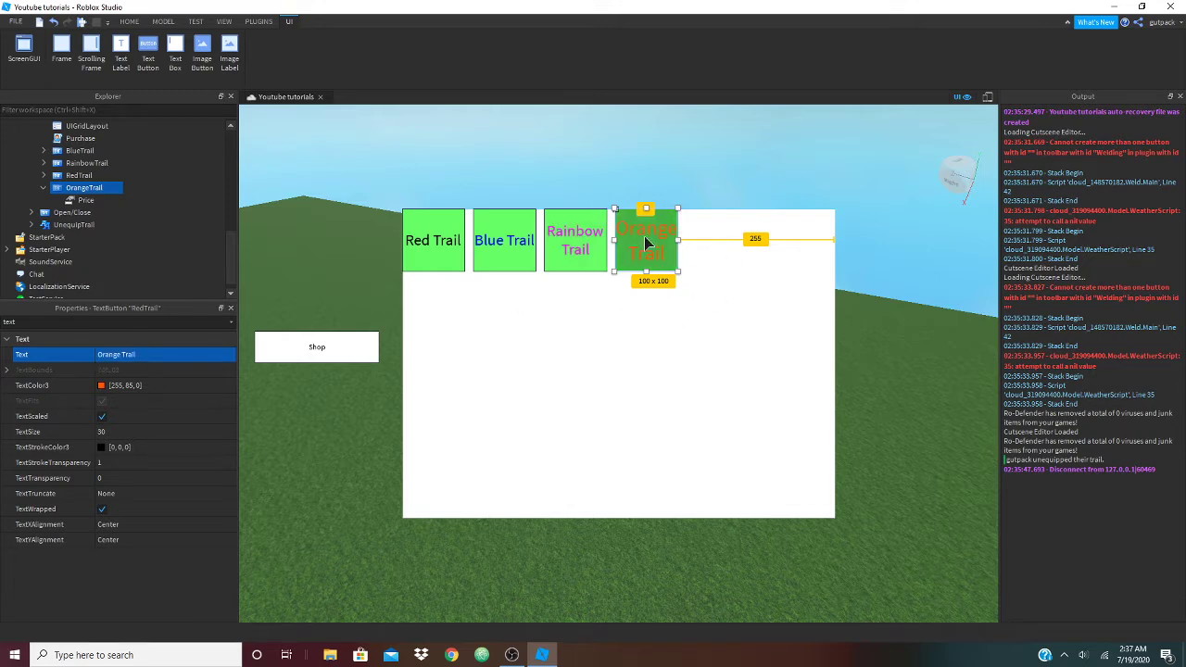
pyautogui.click(292, 256)
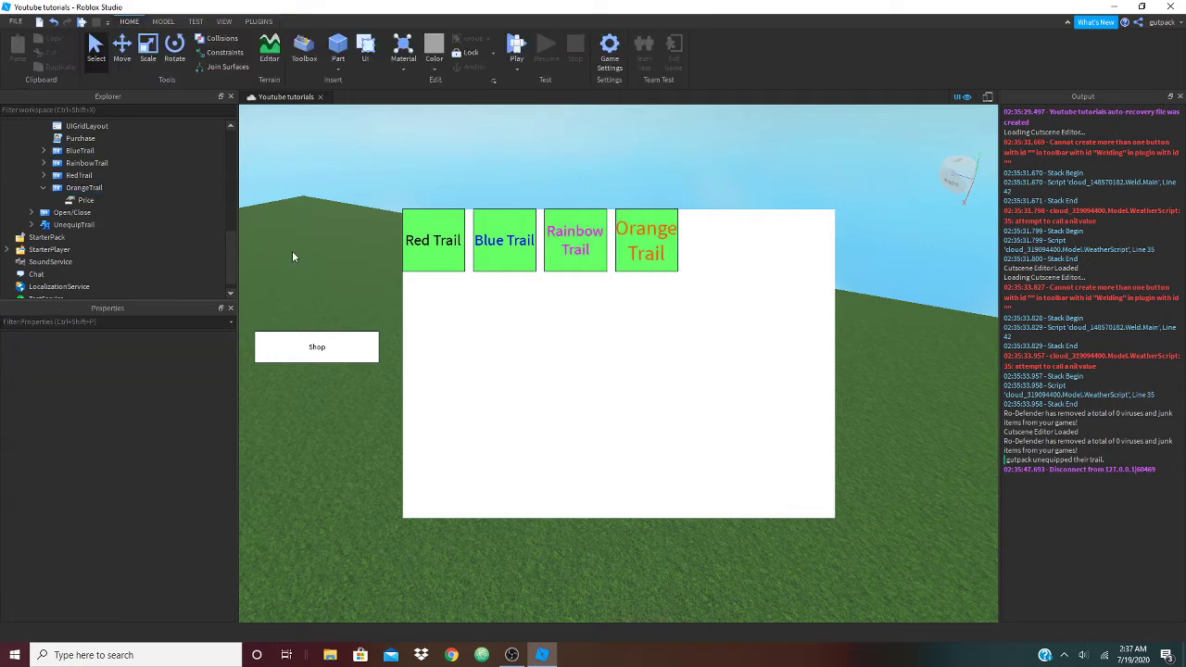
# Dock the Explorer above the Output panel and enlarge it to show more of the hierarchy
pyautogui.click(85, 200)
pyautogui.click(84, 187)
pyautogui.scroll(3, 134, 185)
pyautogui.scroll(-2, 134, 215)
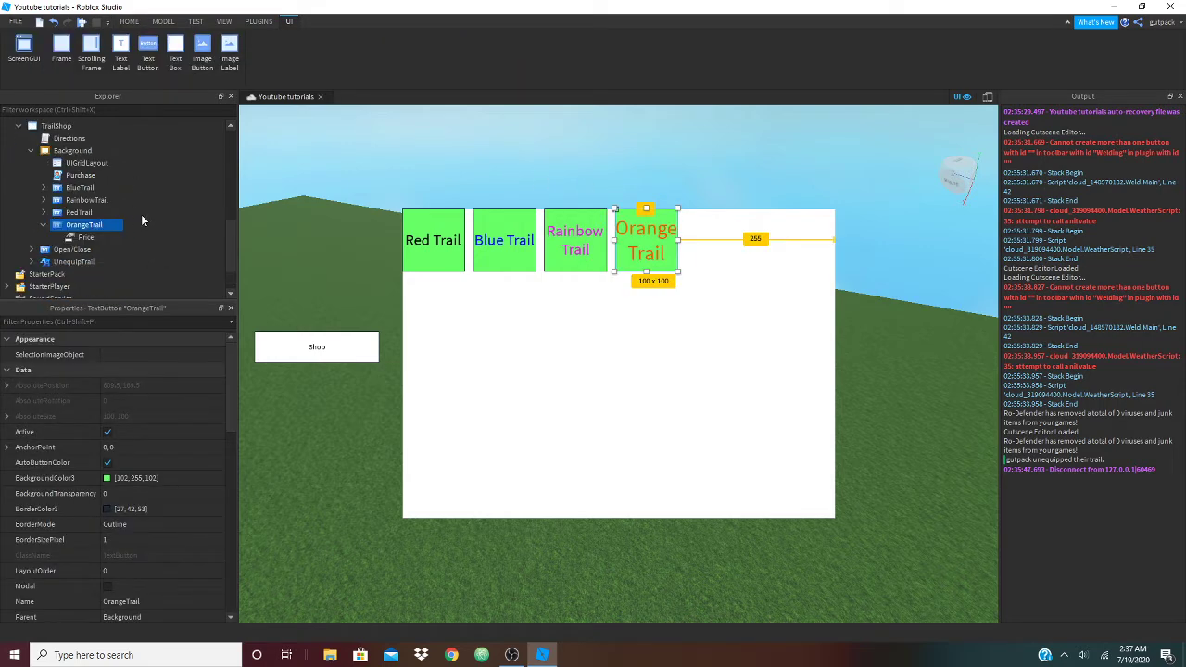
pyautogui.scroll(5, 141, 214)
pyautogui.moveTo(169, 96); pyautogui.dragTo(887, 252)
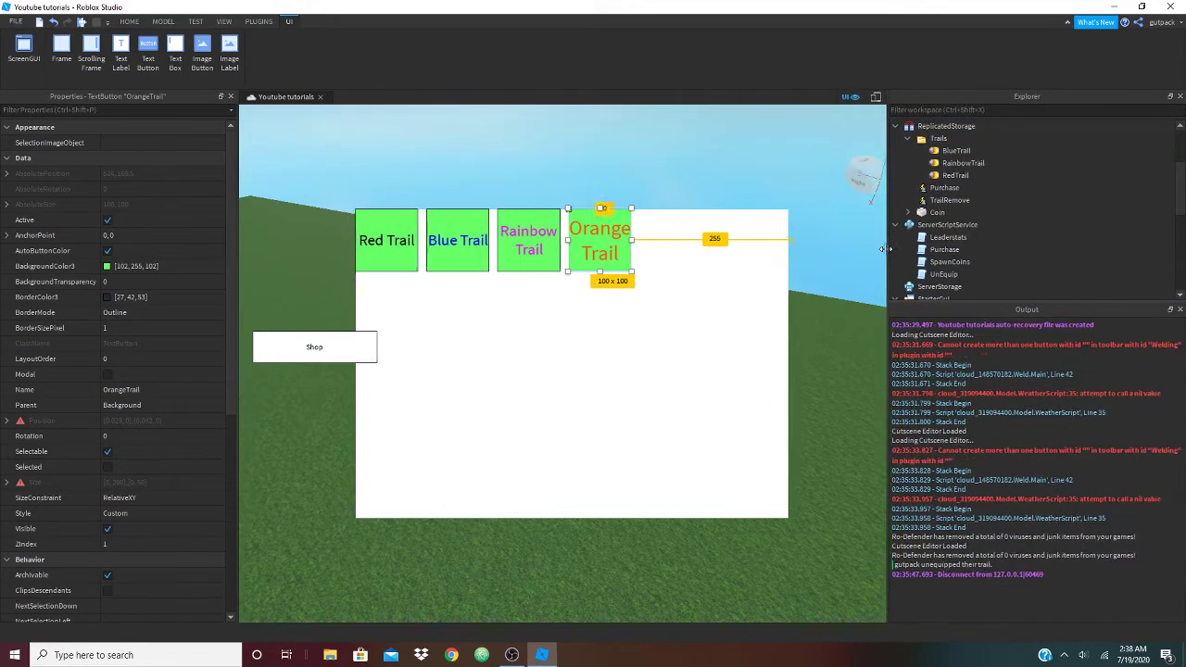
pyautogui.moveTo(1004, 303); pyautogui.dragTo(1048, 558)
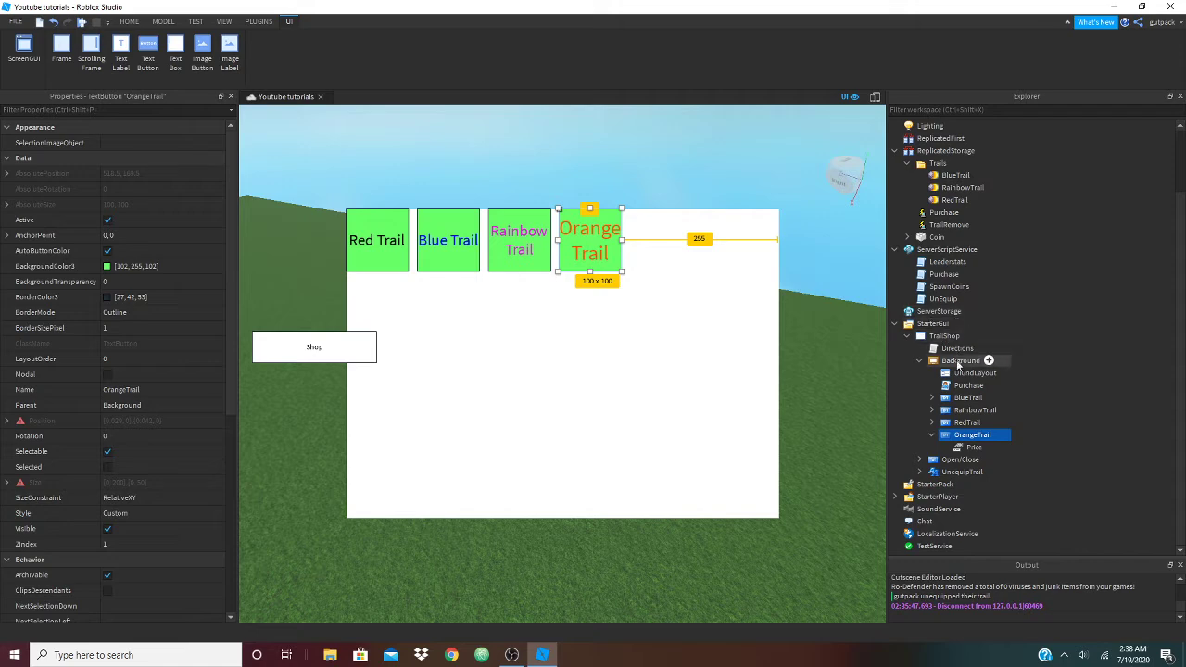
# Examine the trails stored in the Trails folder of ReplicatedStorage
pyautogui.scroll(3, 960, 327)
pyautogui.click(932, 239)
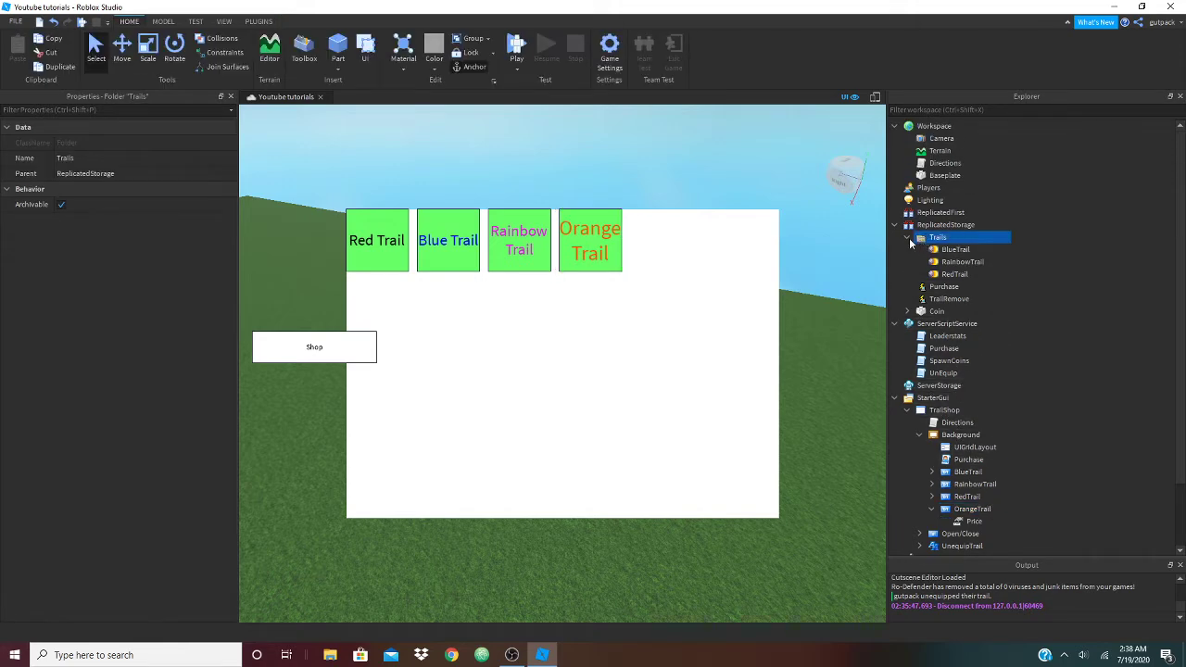
pyautogui.moveTo(1062, 270); pyautogui.dragTo(972, 252)
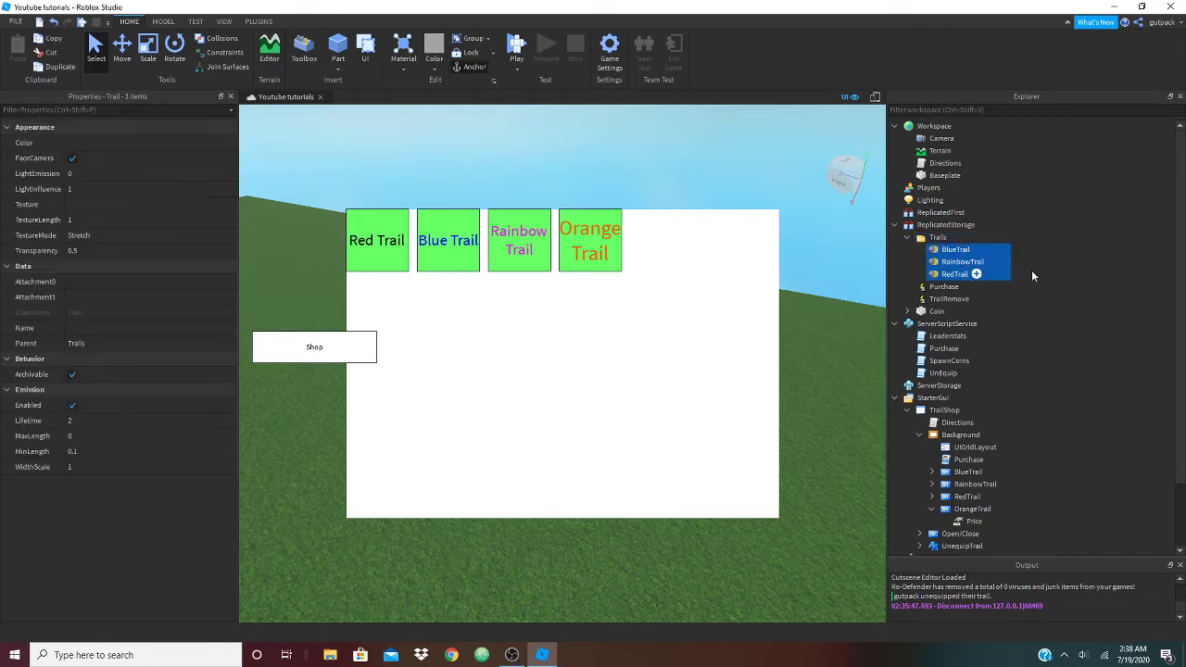
pyautogui.click(1031, 271)
pyautogui.click(954, 274)
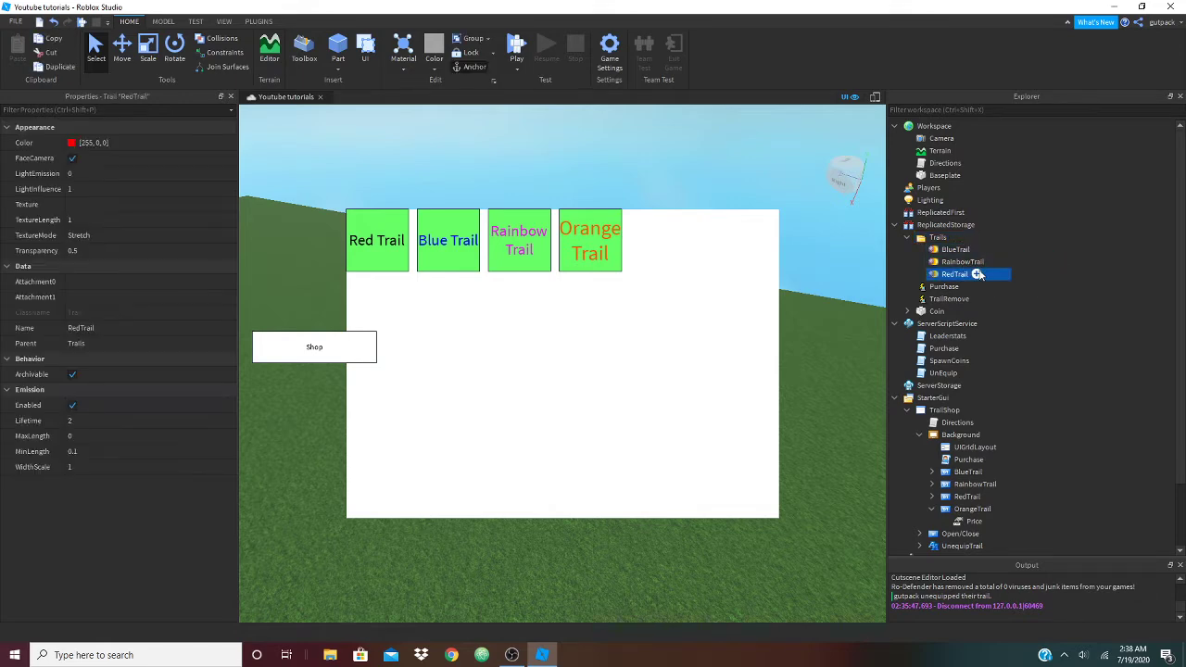
pyautogui.scroll(-1, 1067, 276)
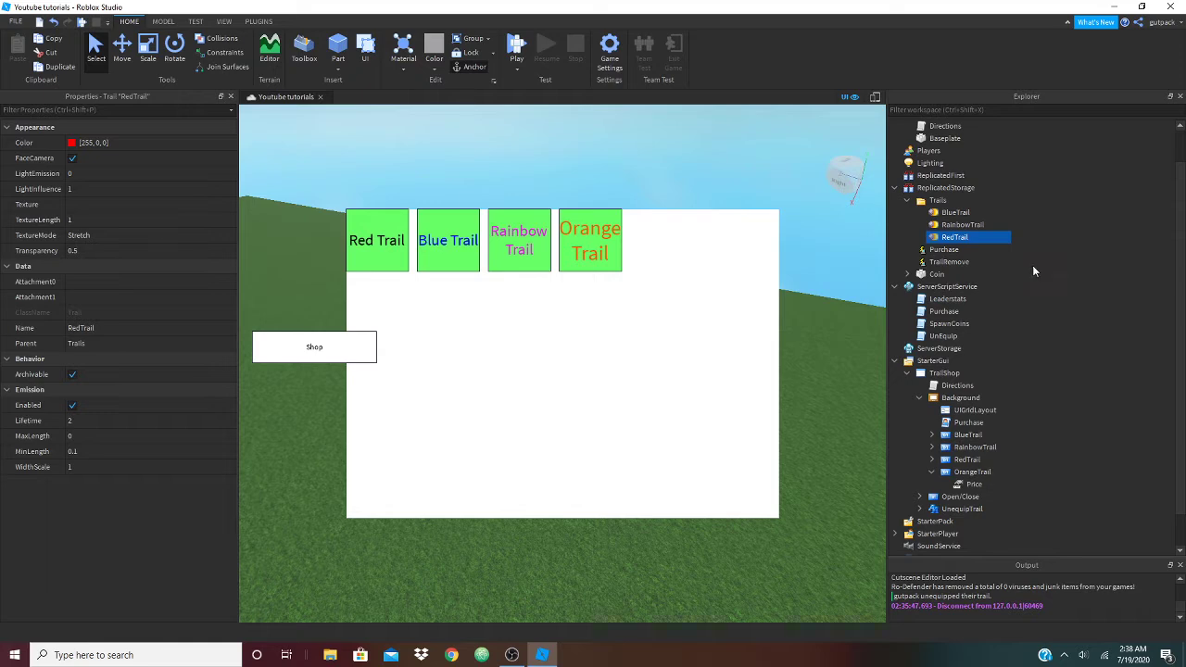
pyautogui.hotkey('ctrl', 'd')
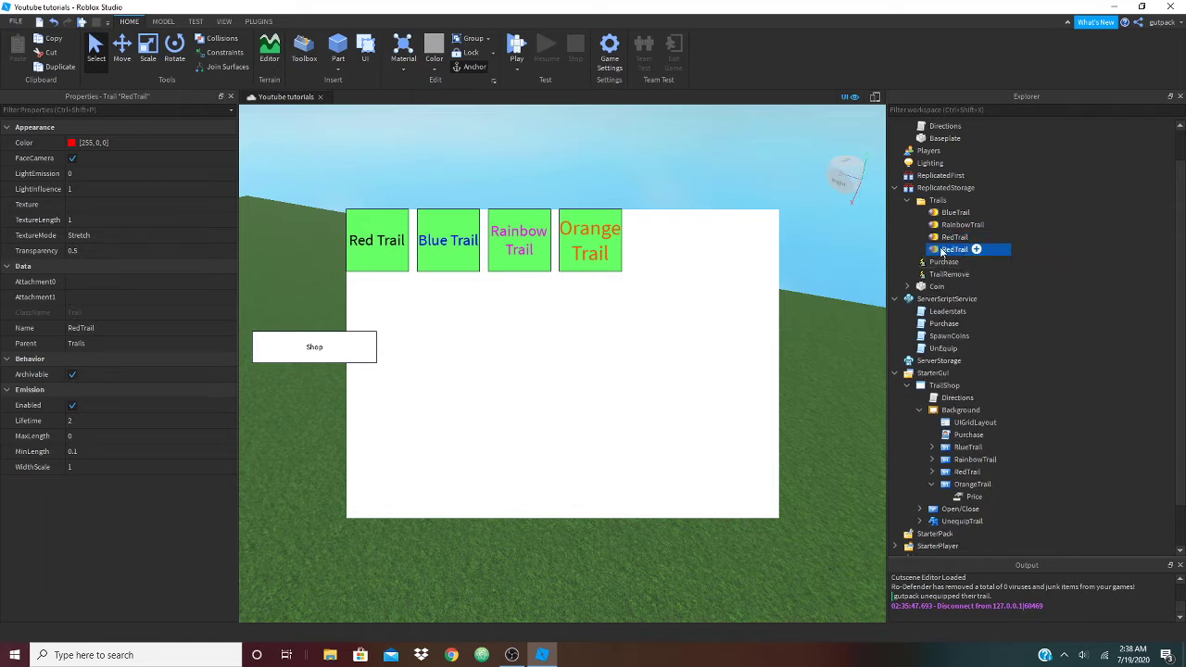
pyautogui.press('Delete')
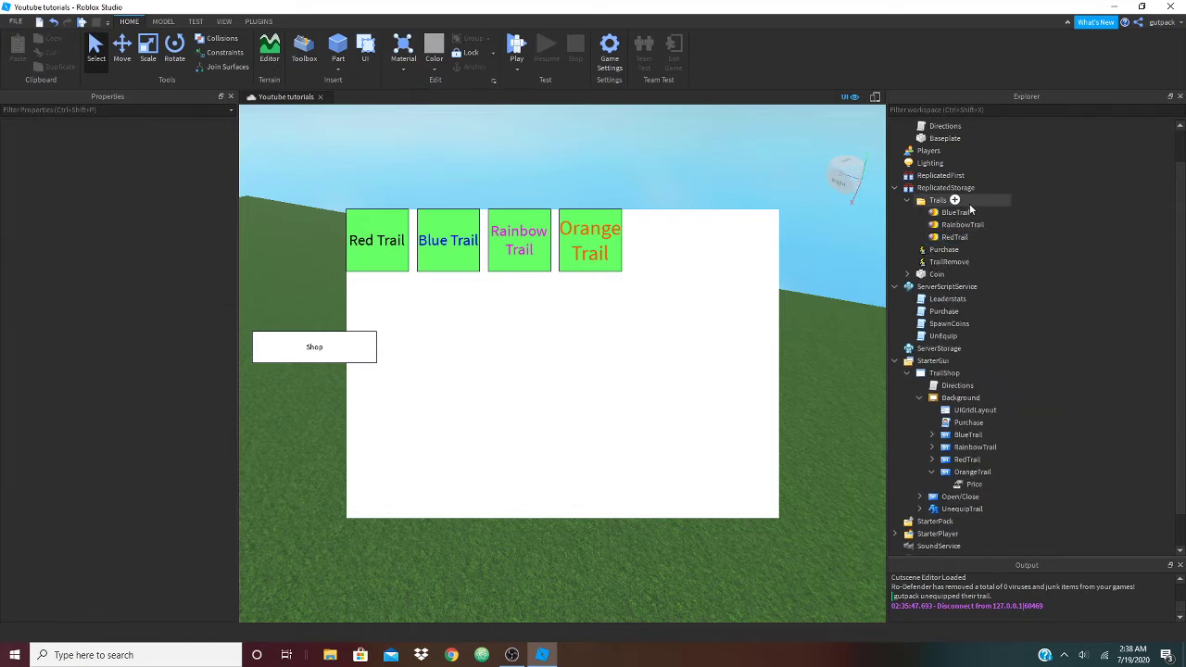
# Insert a new Trail object into the Trails folder of ReplicatedStorage and name it OrangeTrail
pyautogui.click(954, 201)
pyautogui.click(985, 247)
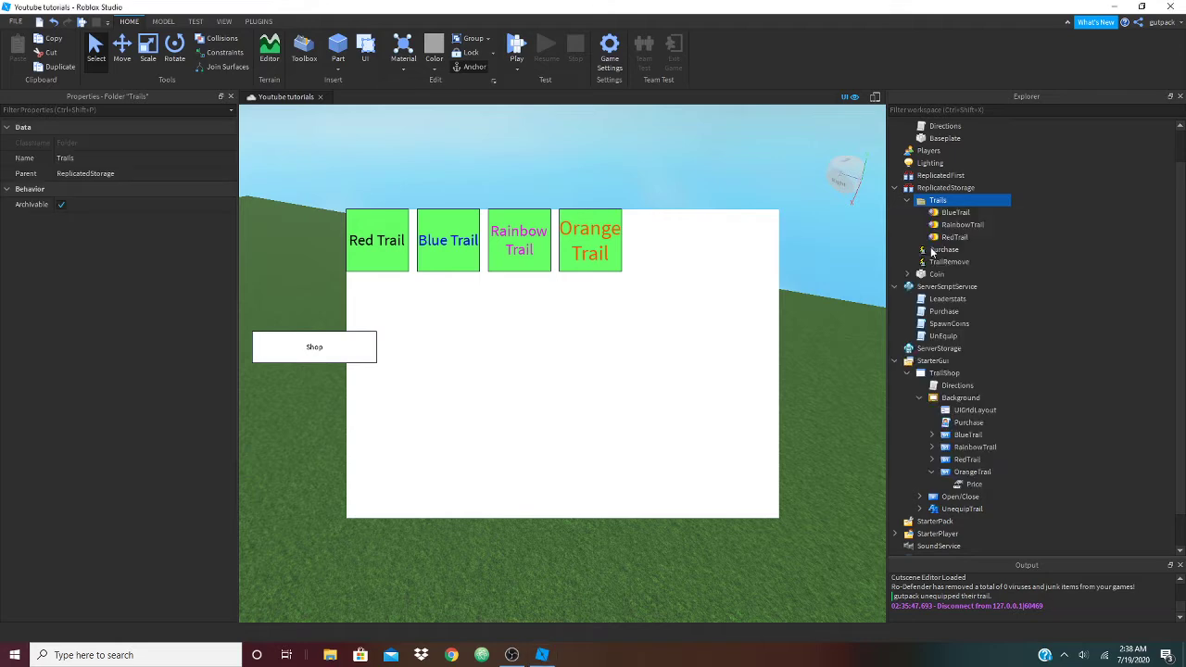
pyautogui.click(947, 250)
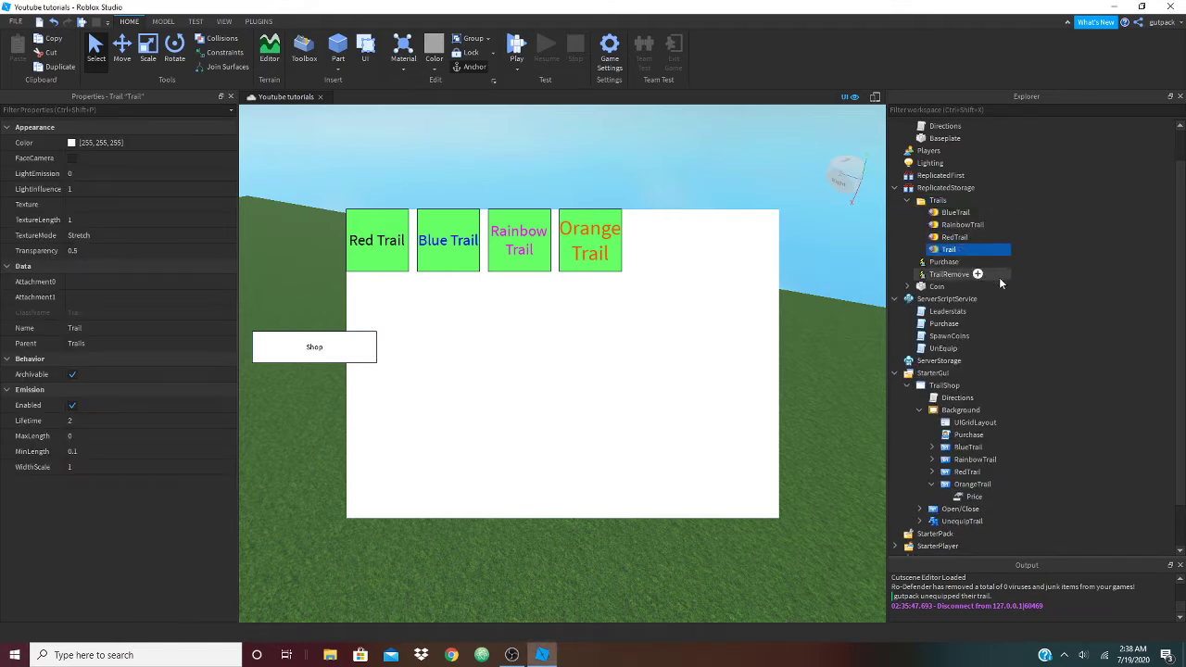
pyautogui.press('F2')
pyautogui.write('Orange')
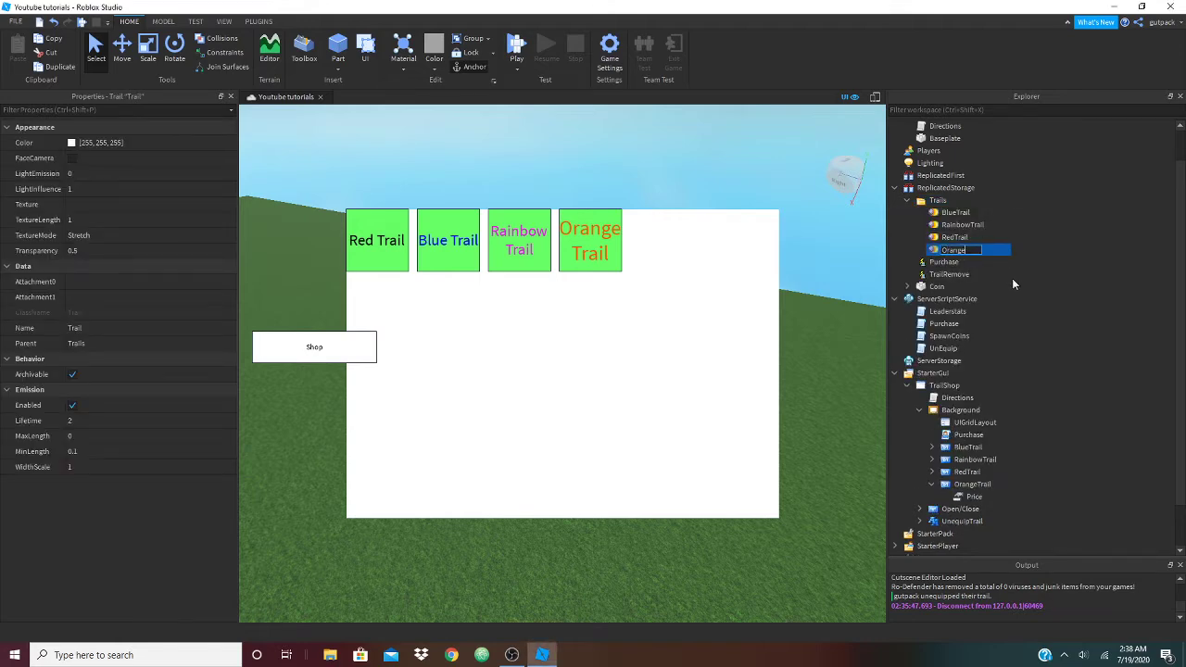
pyautogui.write('Trail')
pyautogui.press('Return')
# Compare the name of the OrangeTrail button in the Background frame with that of the OrangeTrail object in the Trails folder
pyautogui.scroll(-2, 1103, 223)
pyautogui.click(999, 436)
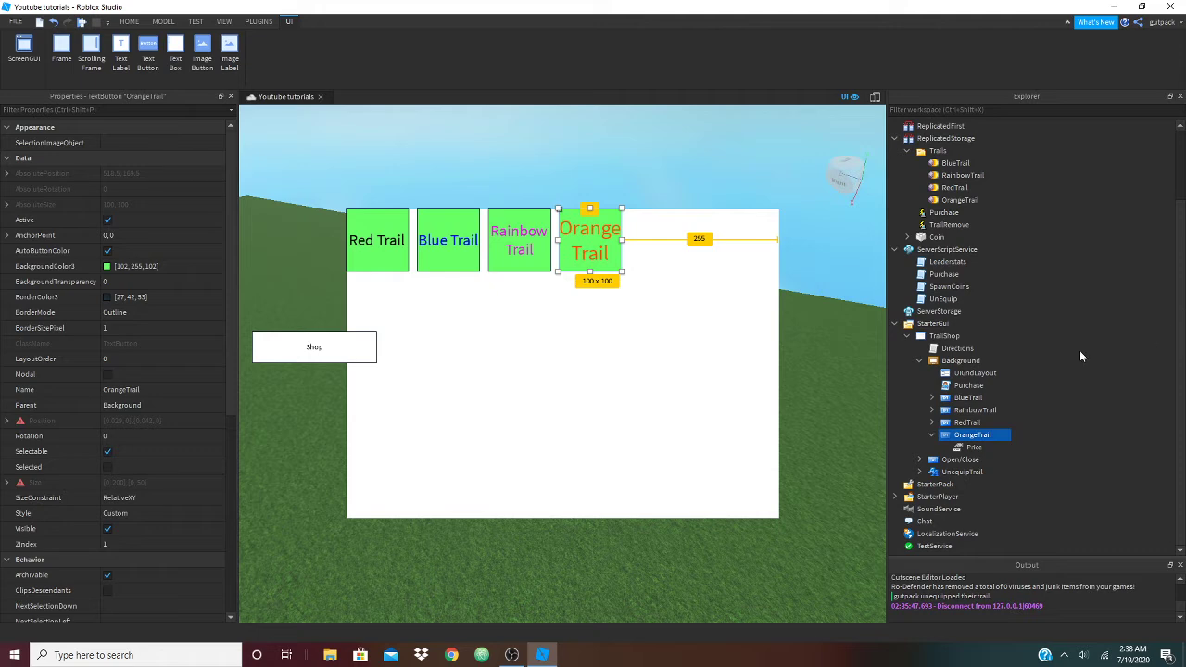
pyautogui.moveTo(961, 438)
pyautogui.scroll(2, 1005, 399)
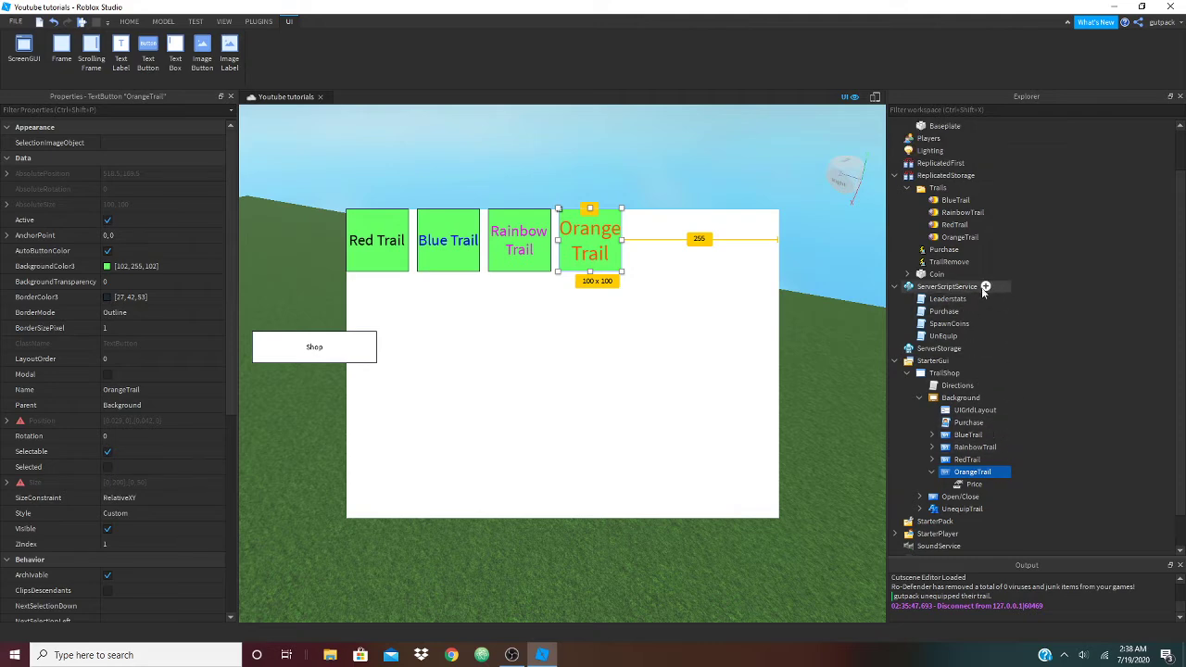
pyautogui.click(959, 239)
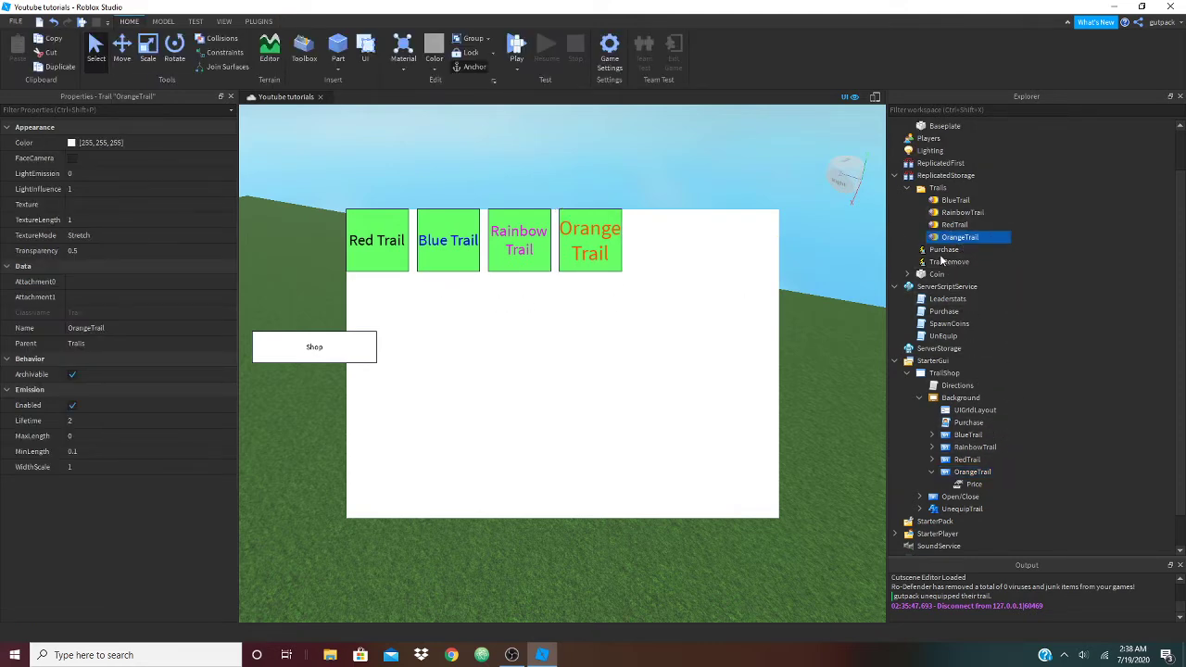
pyautogui.click(700, 142)
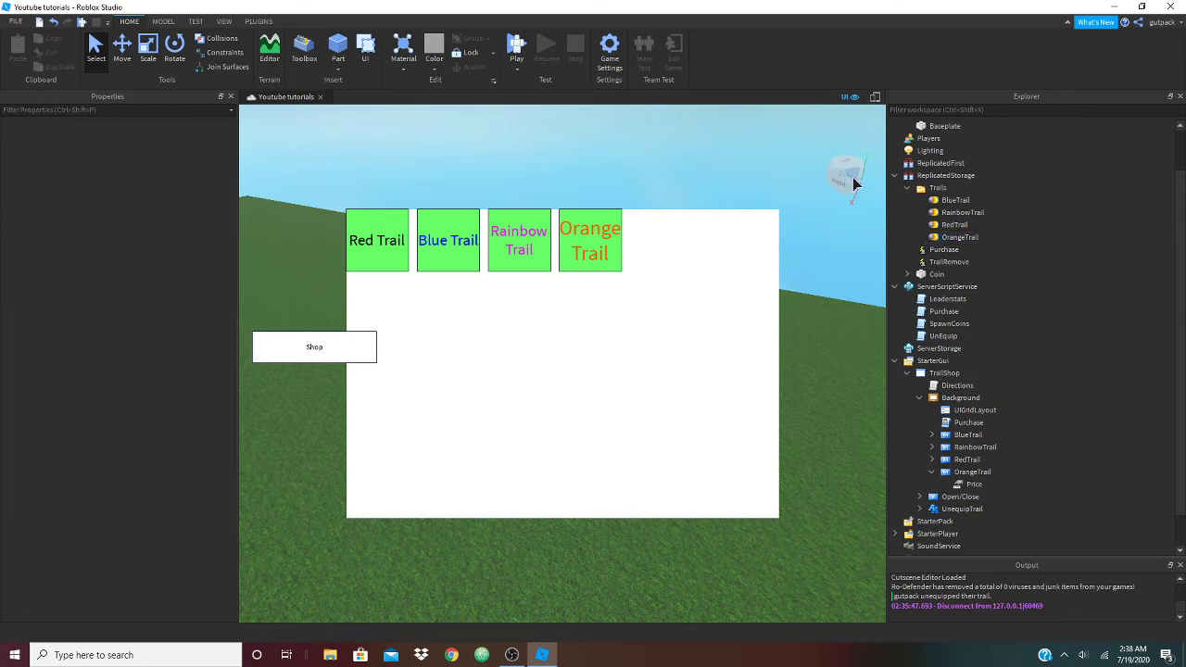
pyautogui.moveTo(440, 158); pyautogui.dragTo(425, 158, button='right')
pyautogui.rightClick(424, 156)
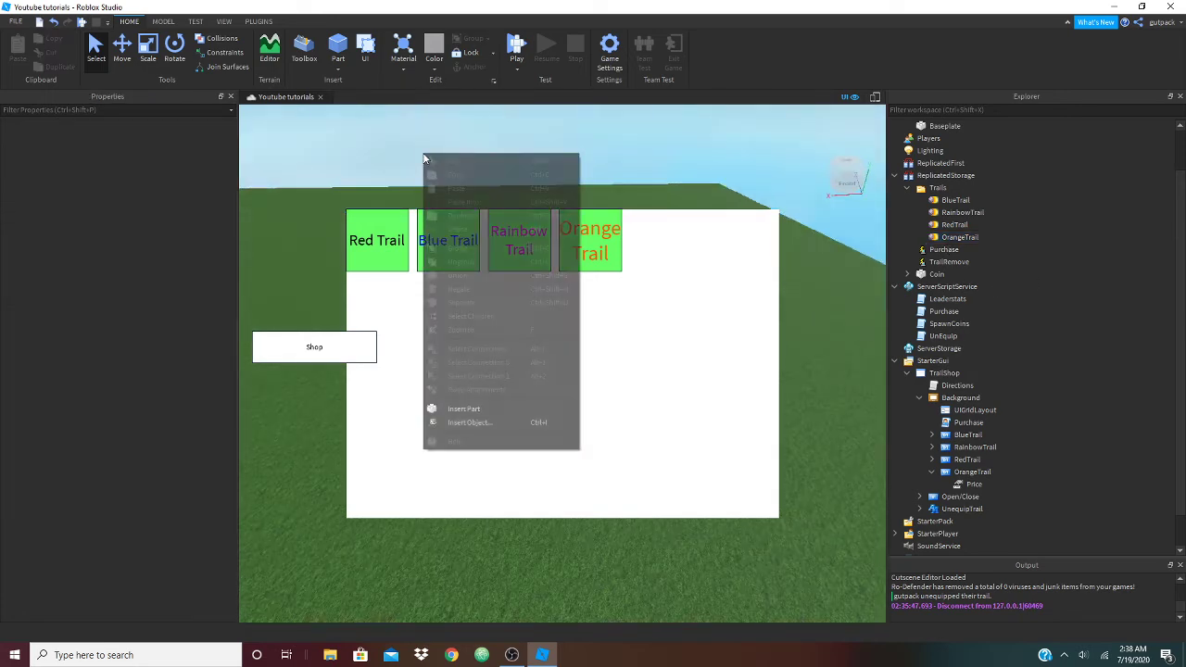
pyautogui.click(371, 153)
# Open the color sequence of the OrangeTrail in the Trails folder and set its starting keypoint to orange #ff5500
pyautogui.click(960, 237)
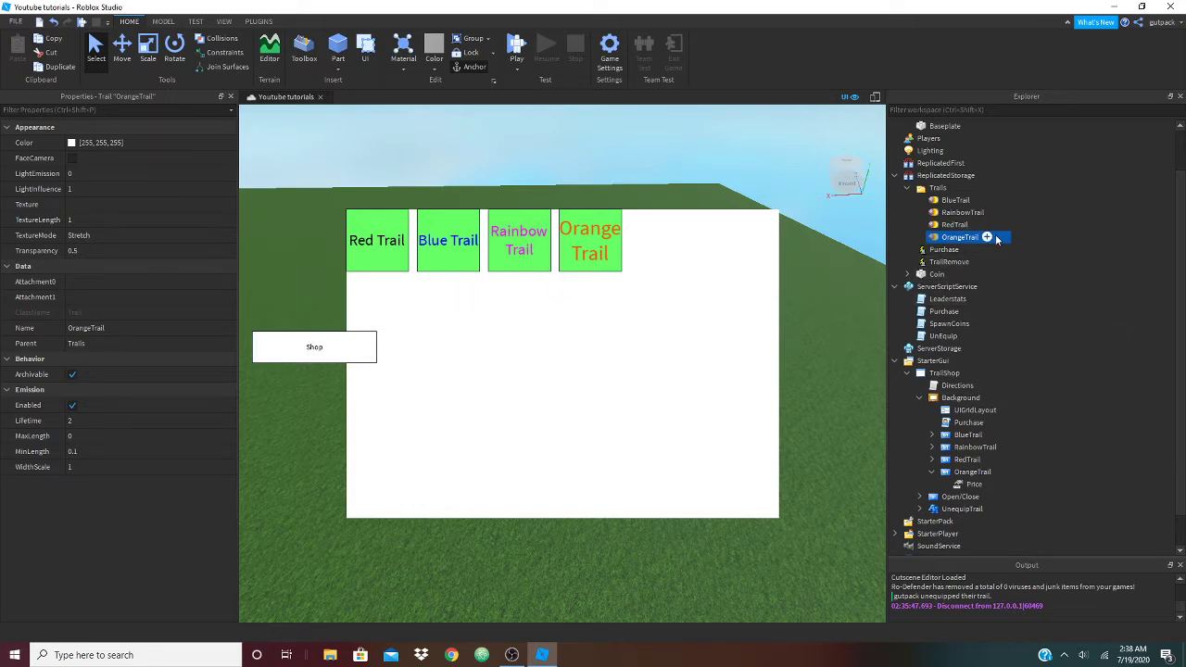
pyautogui.click(127, 142)
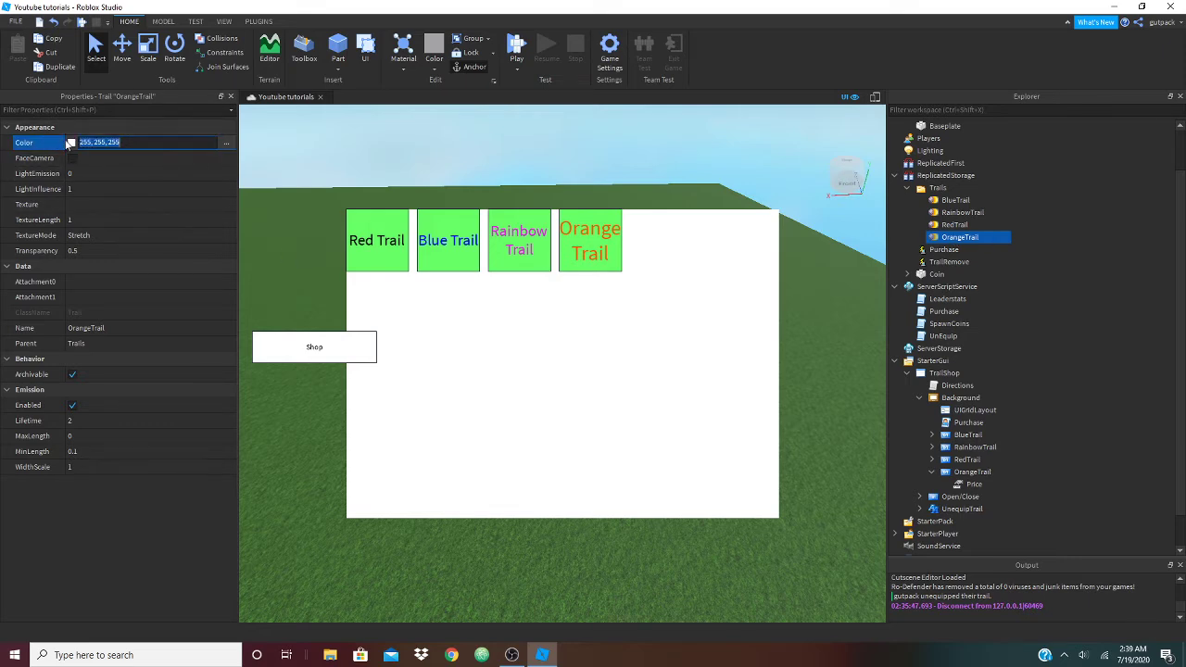
pyautogui.click(227, 143)
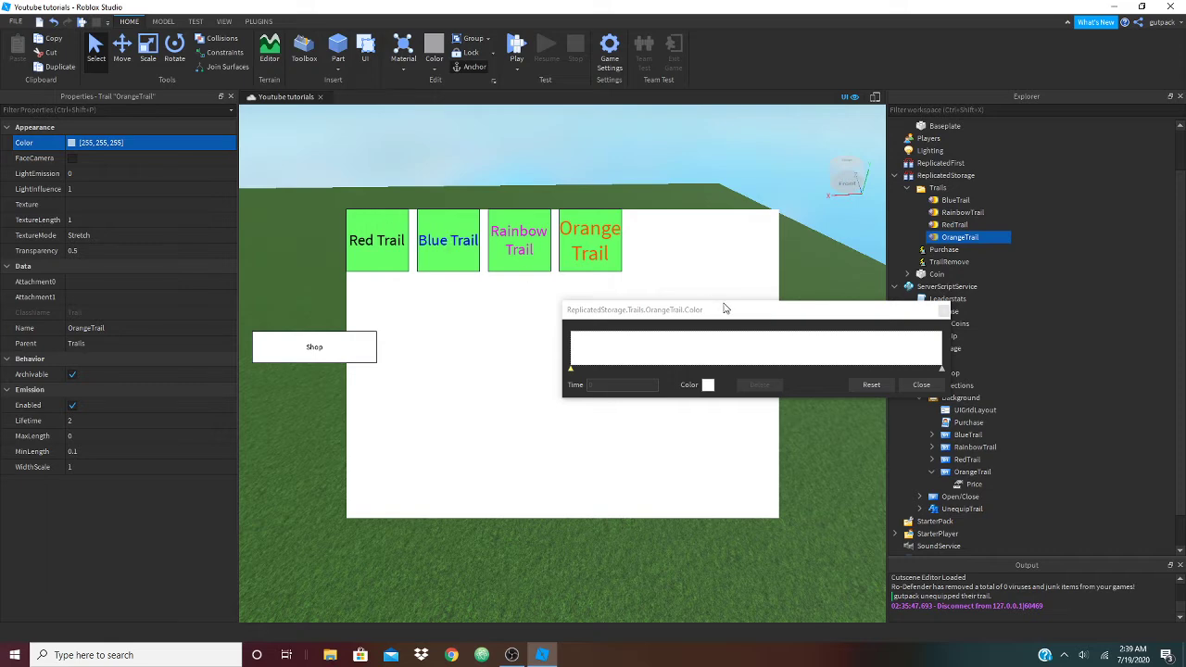
pyautogui.moveTo(726, 309); pyautogui.dragTo(568, 273)
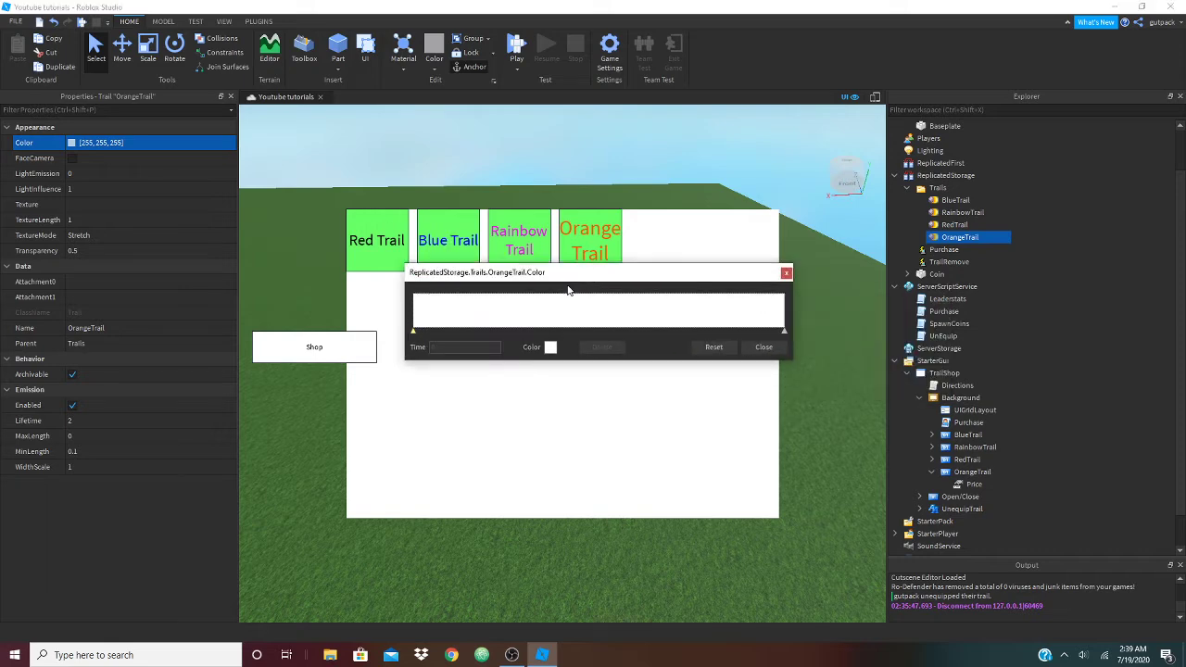
pyautogui.click(550, 347)
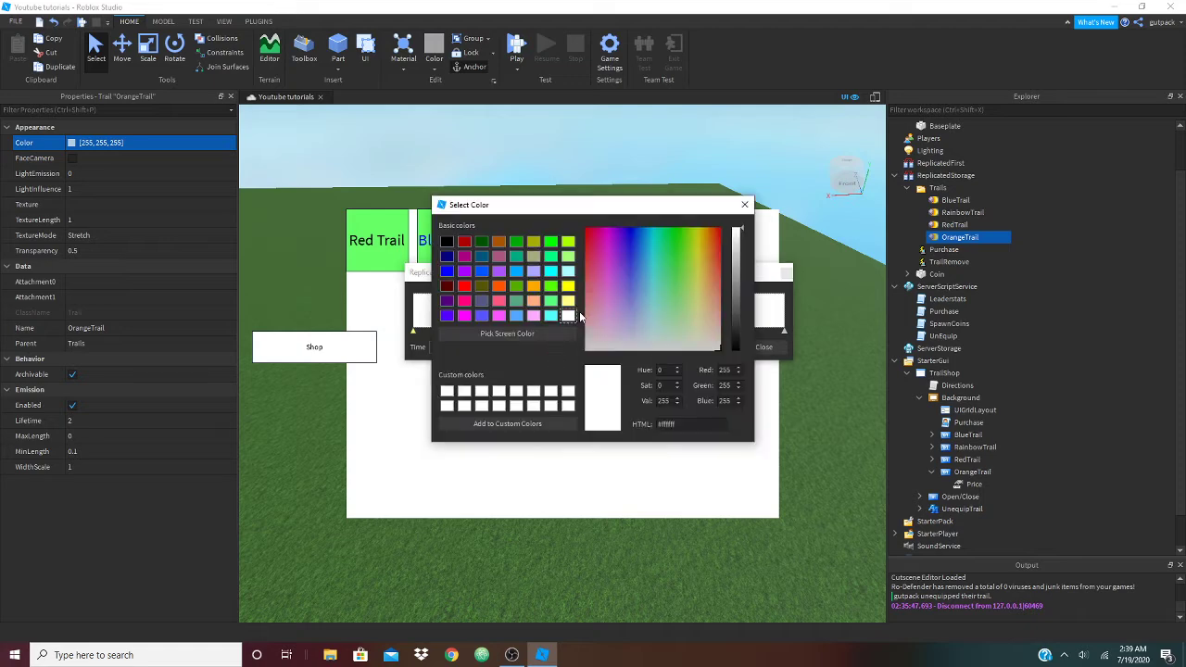
pyautogui.click(500, 289)
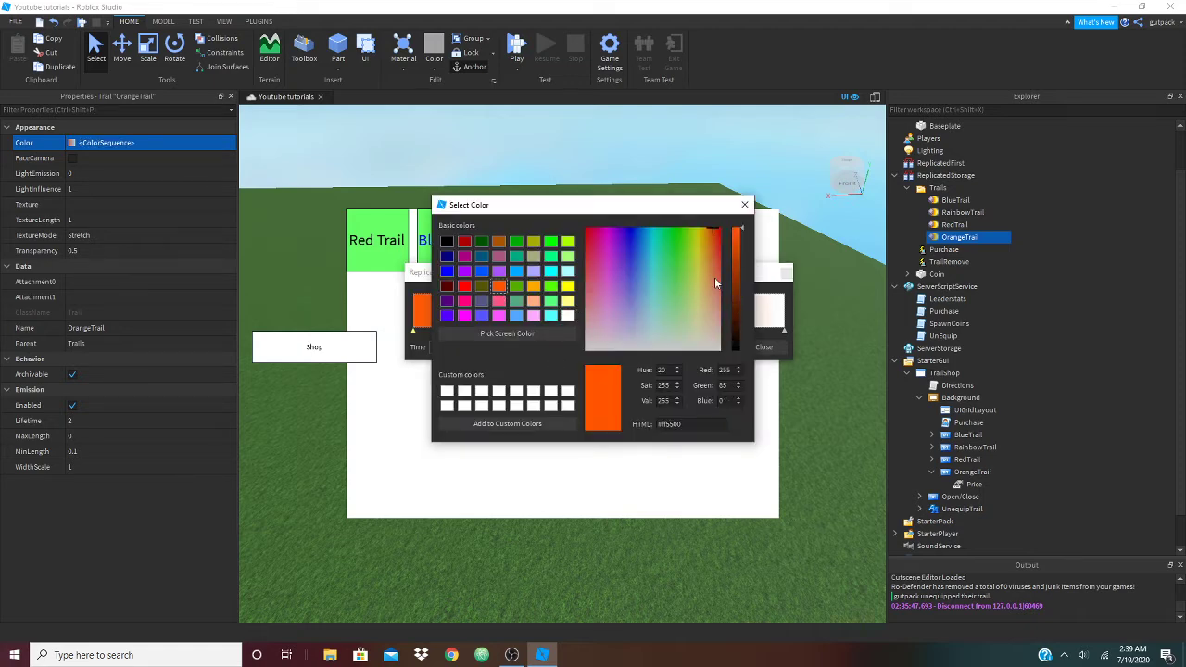
pyautogui.click(744, 204)
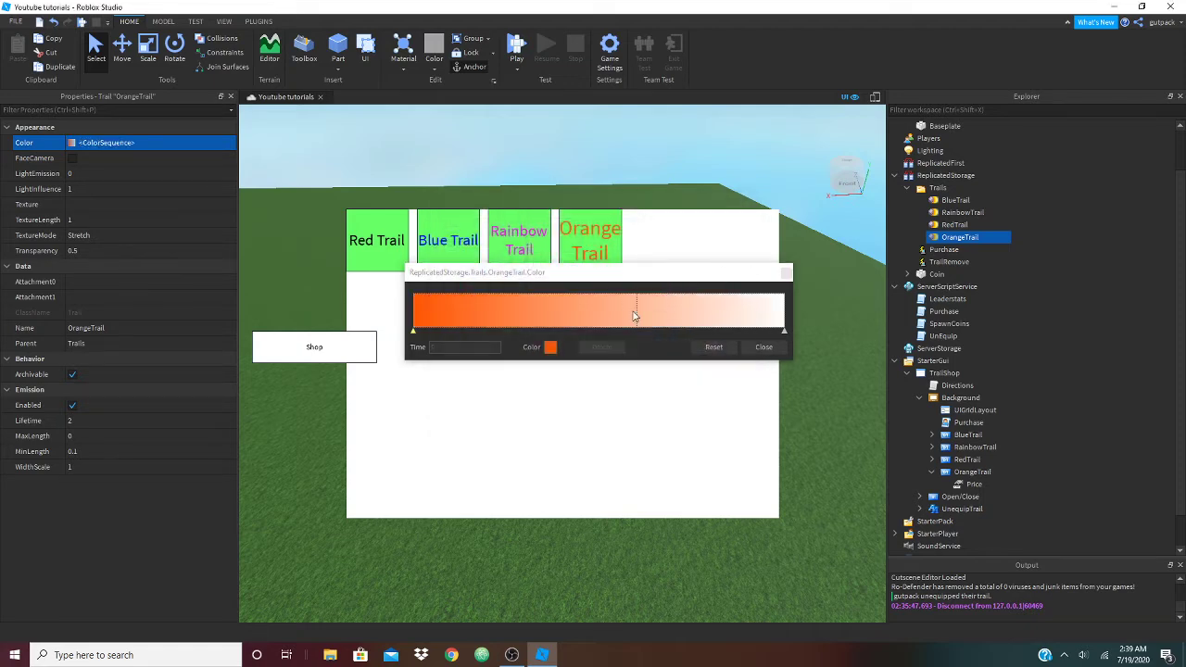
# Add an orange #ff5500 keypoint to the trail's color sequence, move it to time 0.99, and close the sequence editor
pyautogui.click(739, 314)
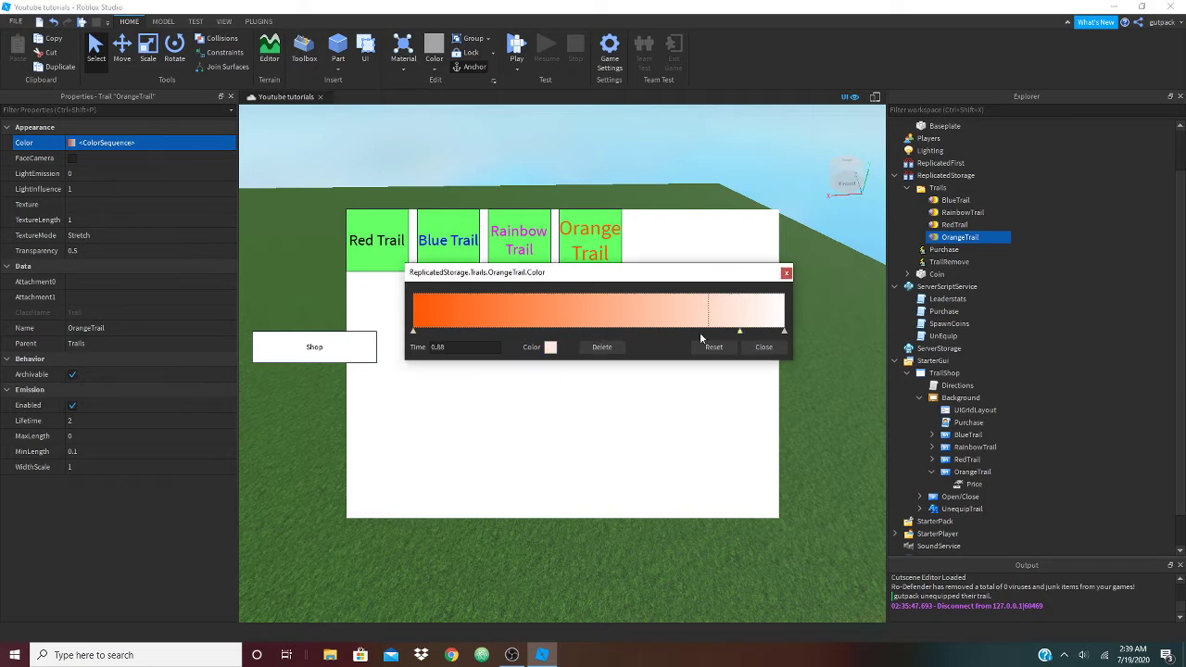
pyautogui.click(551, 349)
pyautogui.click(501, 287)
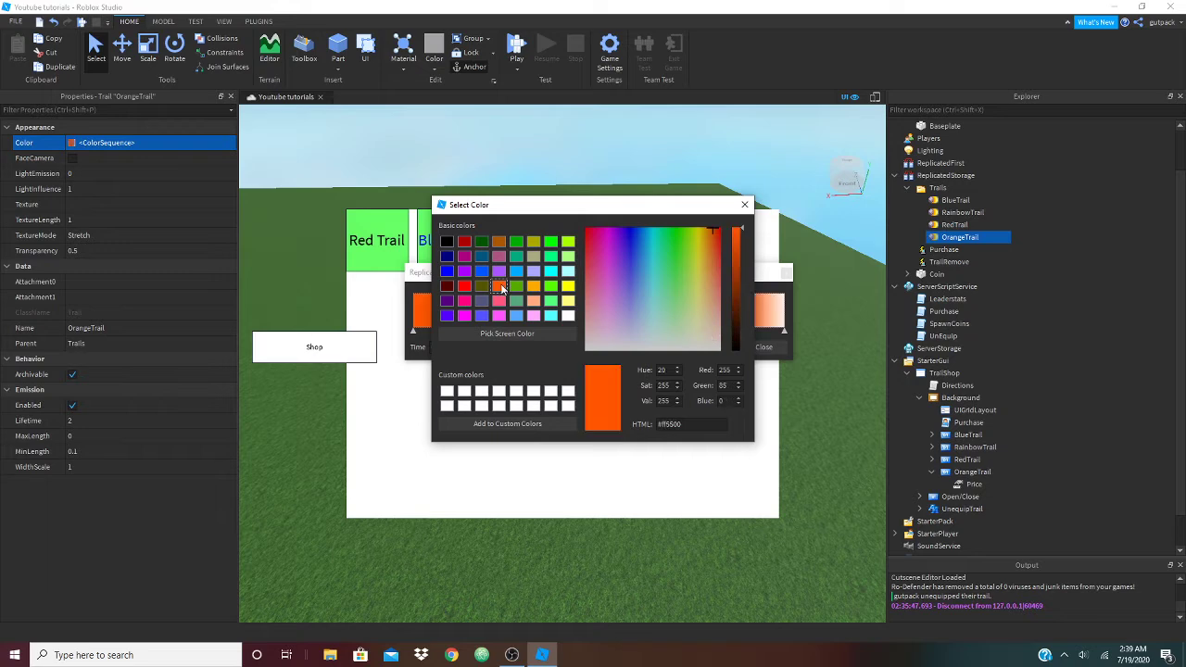
pyautogui.click(745, 204)
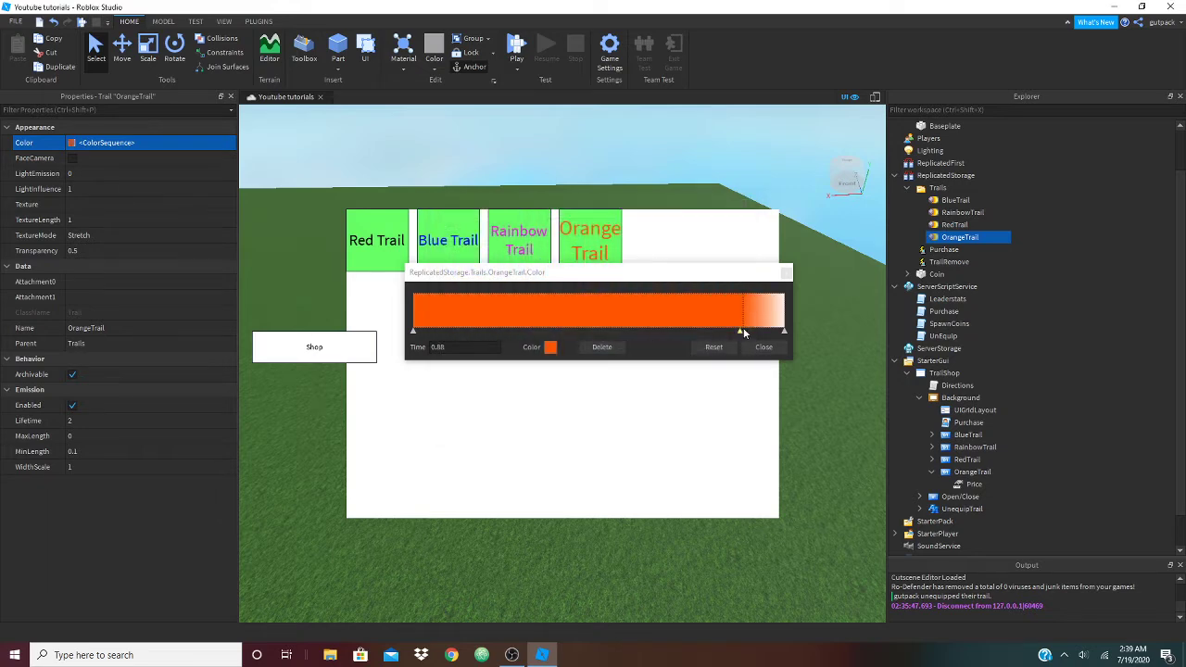
pyautogui.moveTo(741, 329); pyautogui.dragTo(781, 333)
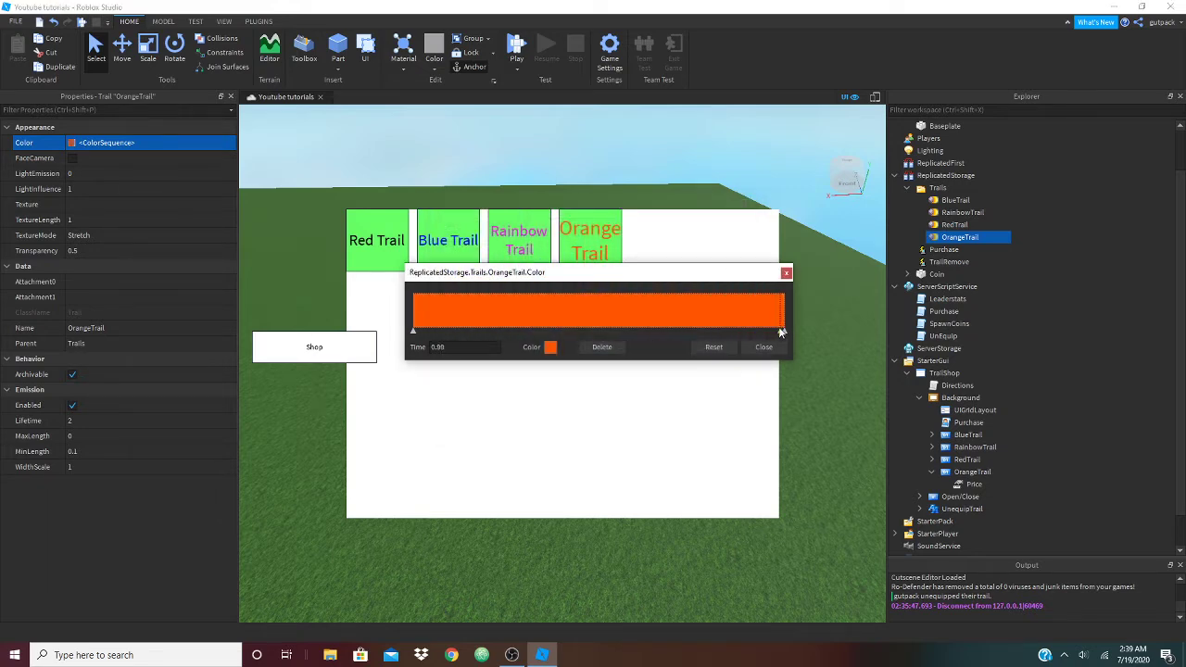
pyautogui.click(777, 347)
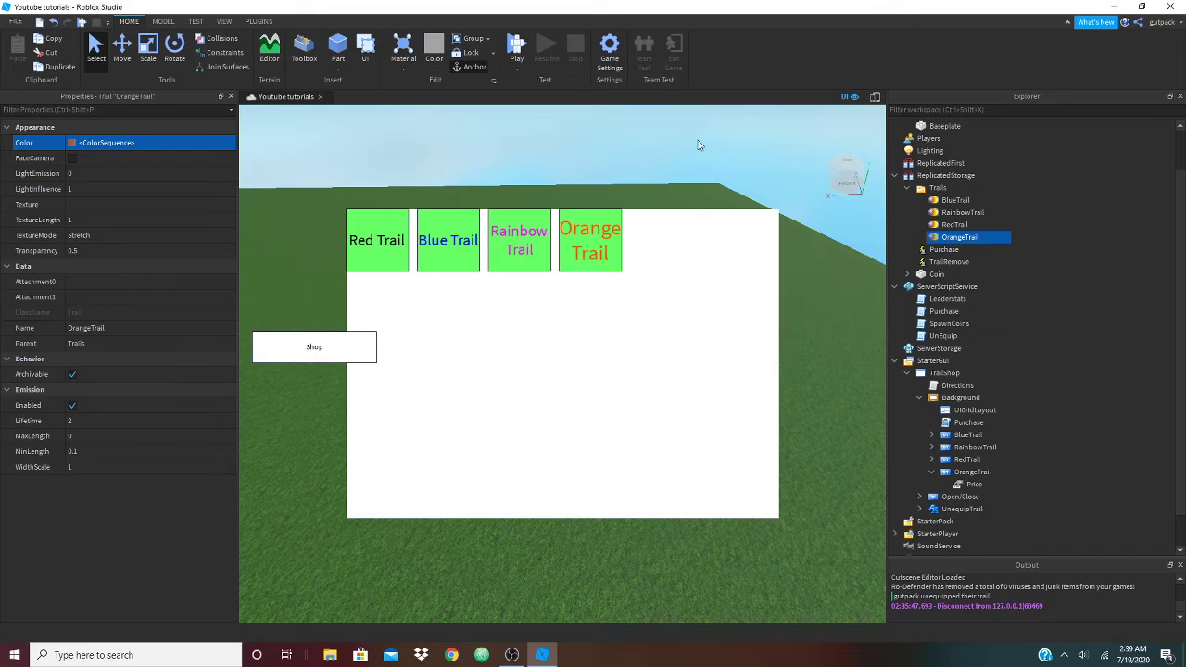
# Show the properties of the Price value inside the OrangeTrail button
pyautogui.click(788, 196)
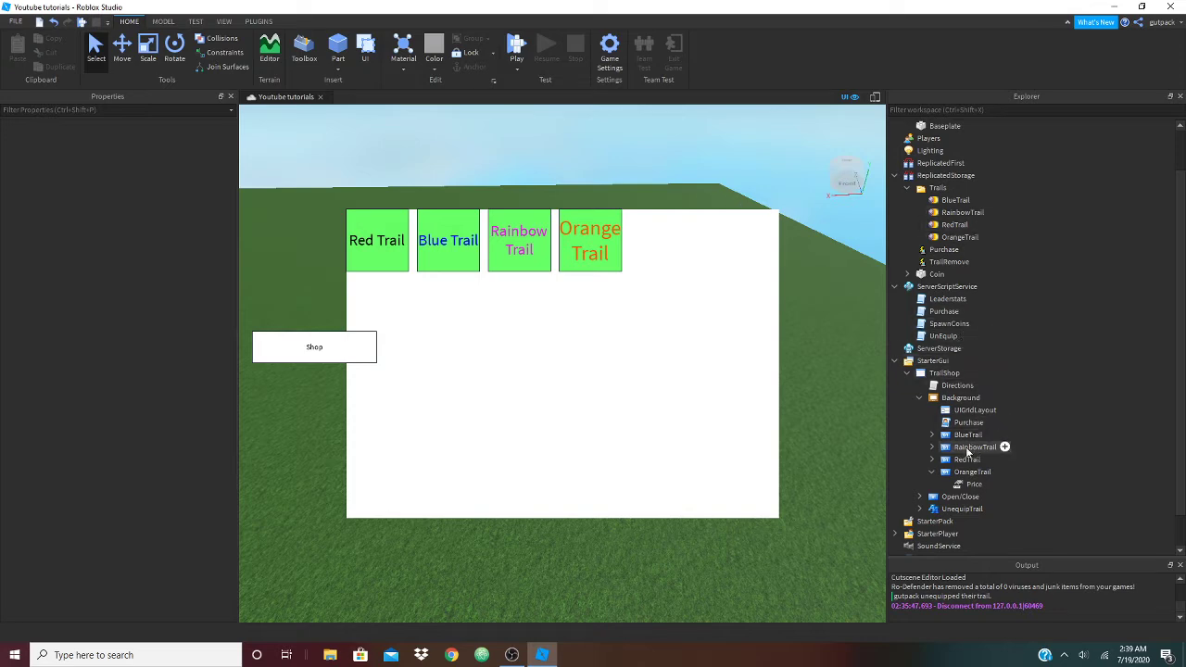
pyautogui.scroll(-1, 973, 451)
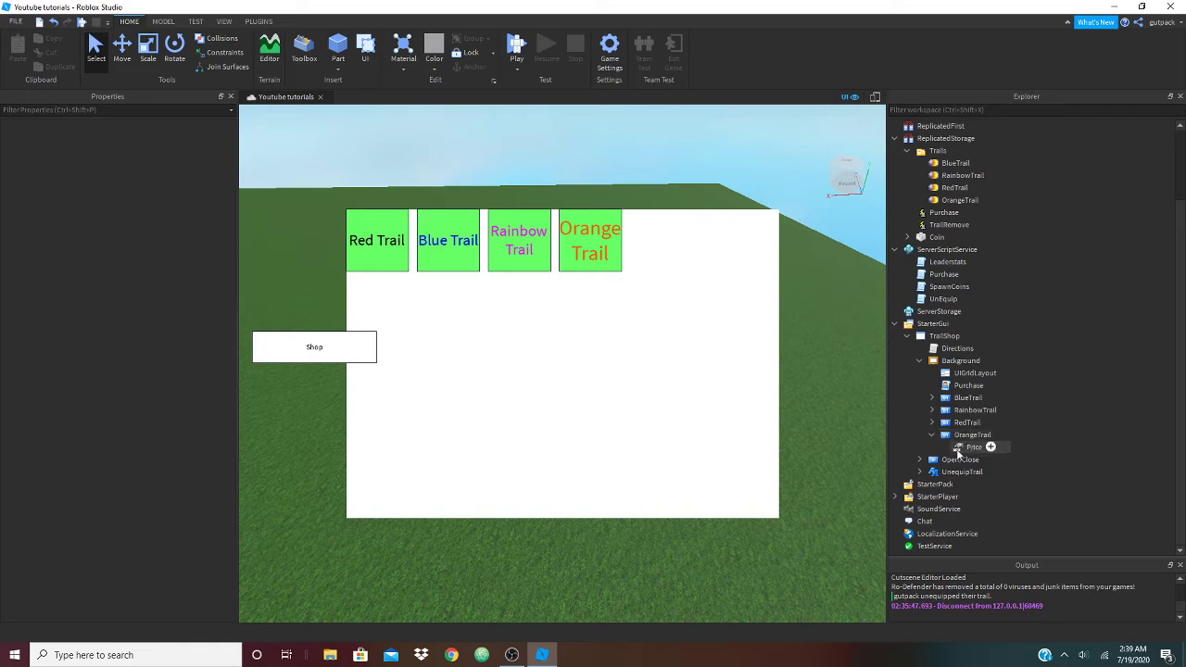
pyautogui.click(969, 447)
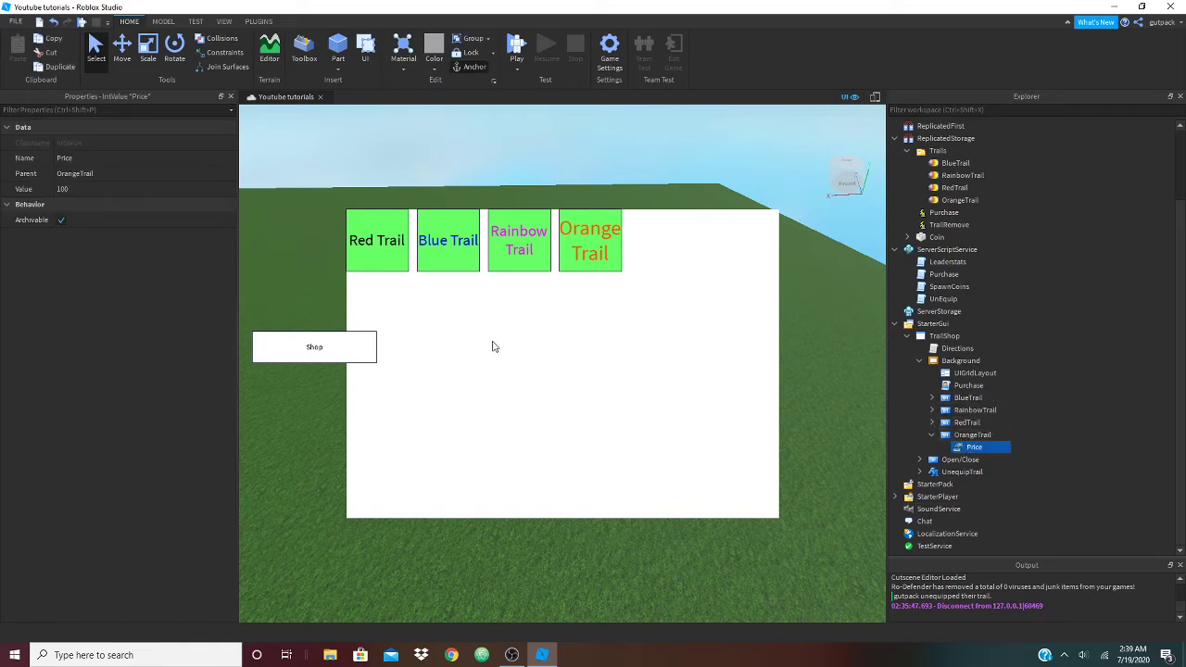
# Set the Value of the Price object inside the OrangeTrail button to 300
pyautogui.click(964, 434)
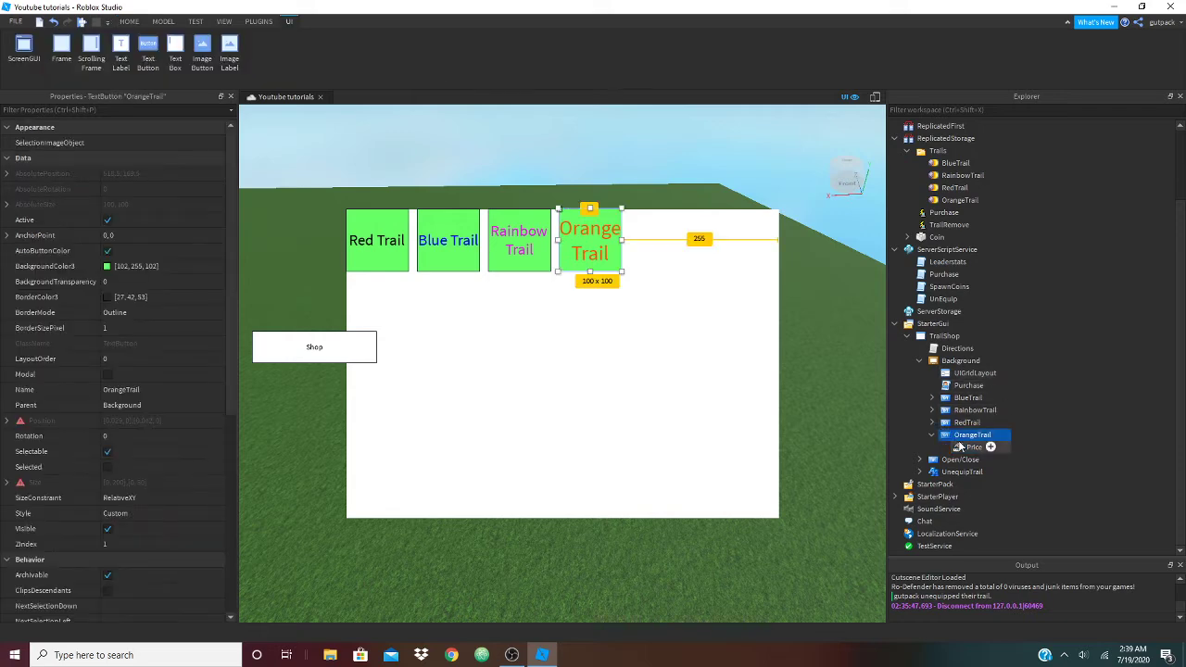
pyautogui.click(950, 447)
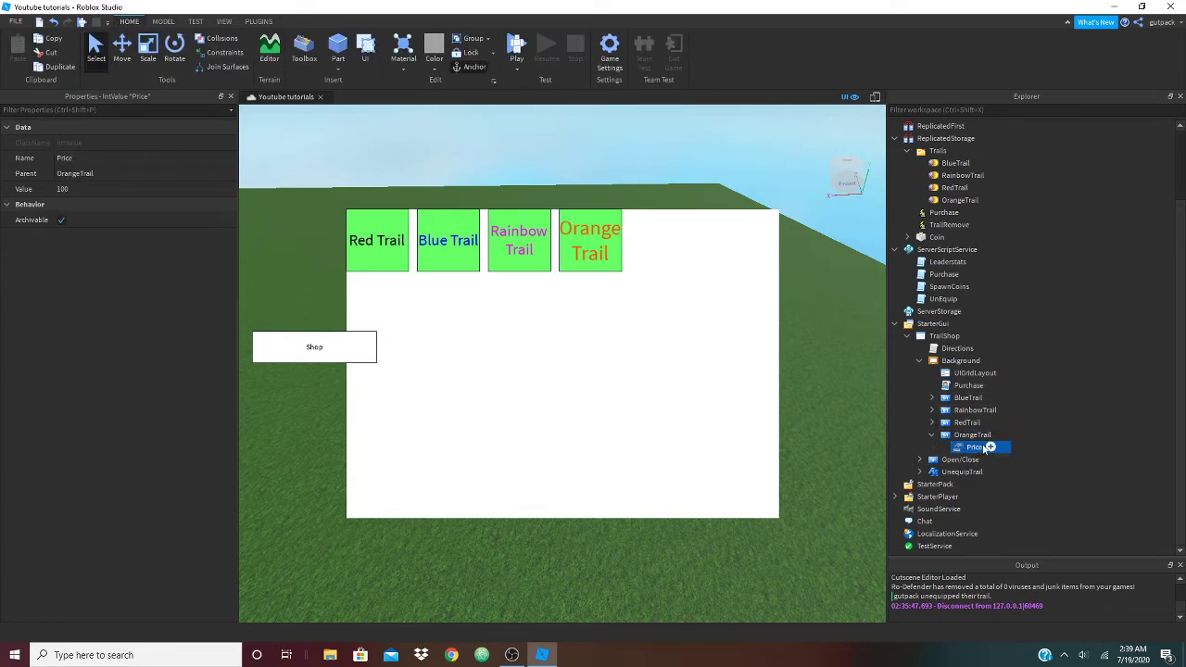
pyautogui.click(121, 174)
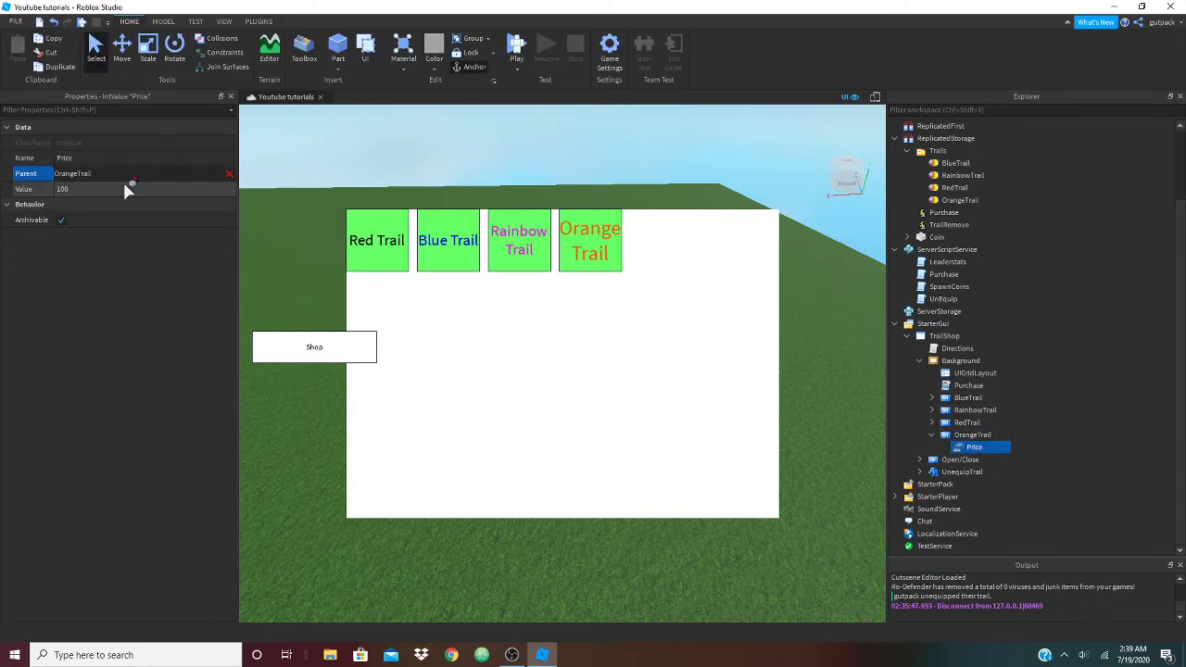
pyautogui.click(141, 189)
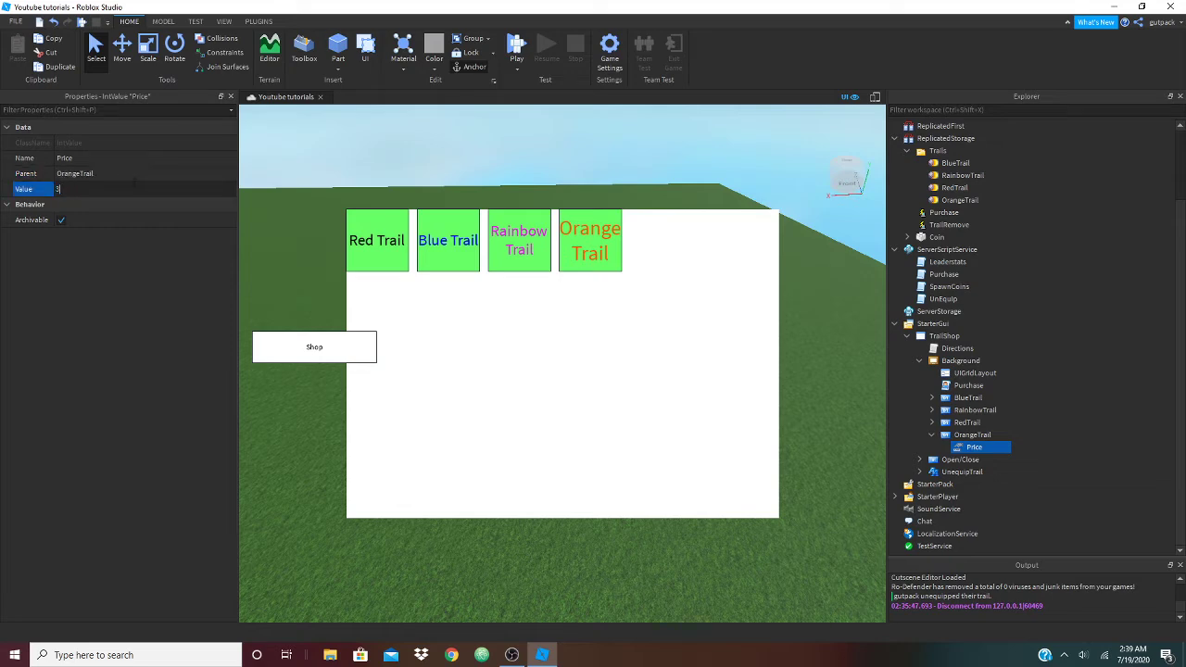
pyautogui.press('Return')
pyautogui.click(420, 161)
pyautogui.press('w')
pyautogui.press('a')
pyautogui.press('s')
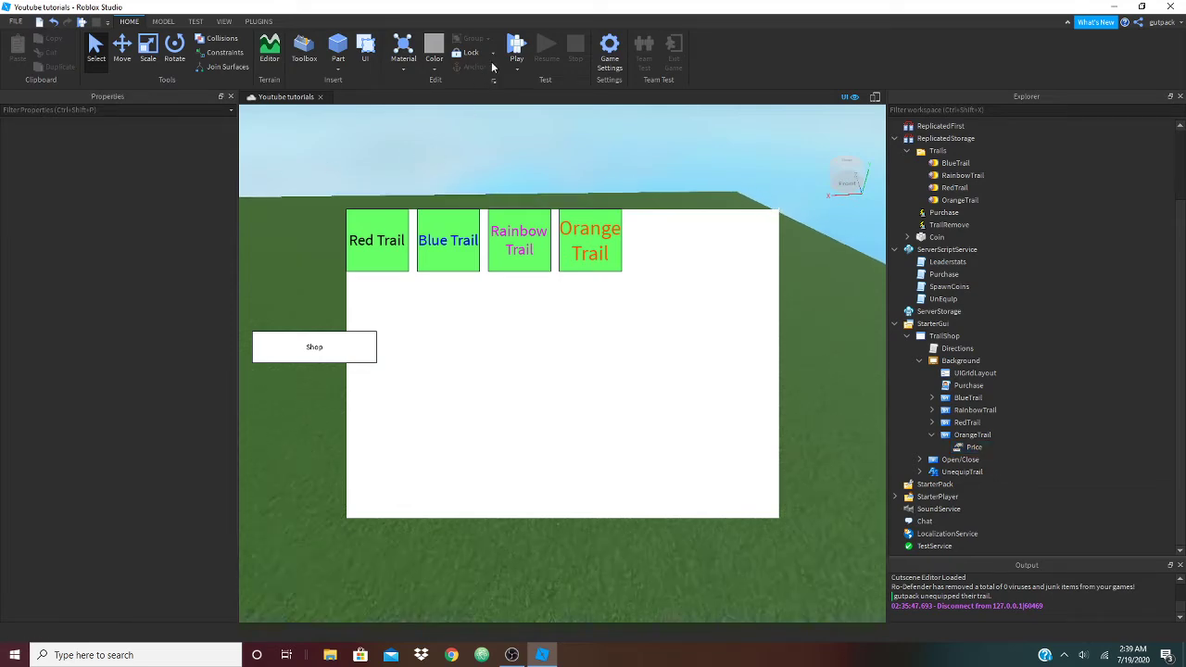
# Hide the TrailShop's Background frame by turning off its Visible property
pyautogui.click(977, 361)
pyautogui.write('v')
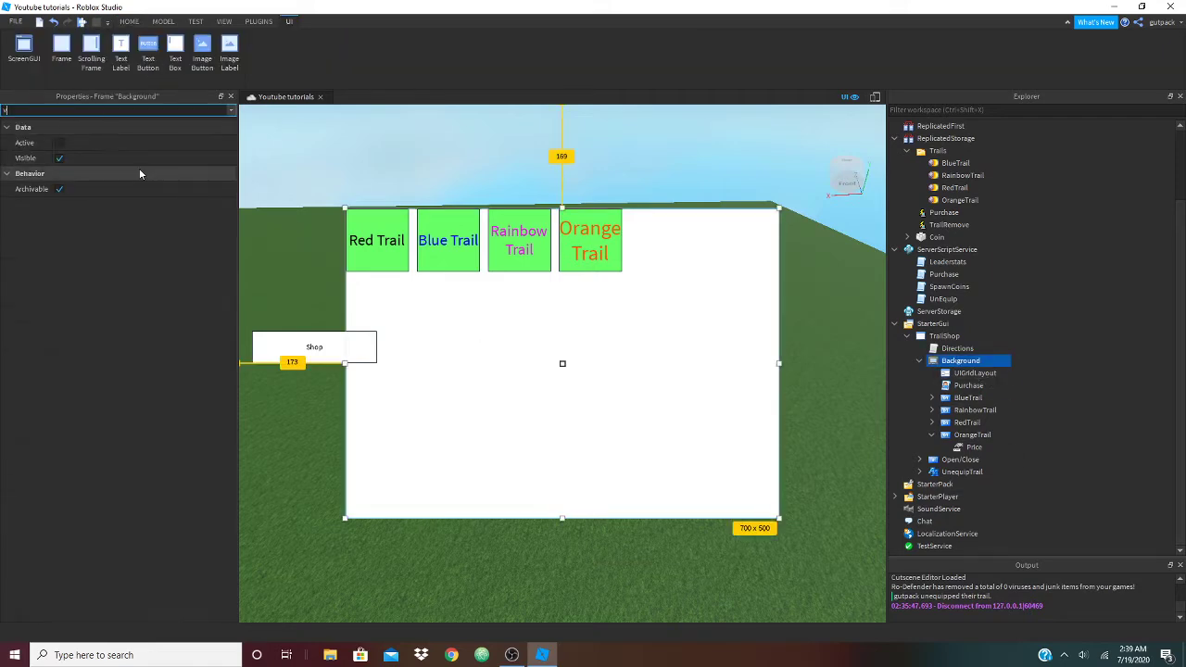
pyautogui.click(134, 157)
pyautogui.click(409, 138)
pyautogui.press('w')
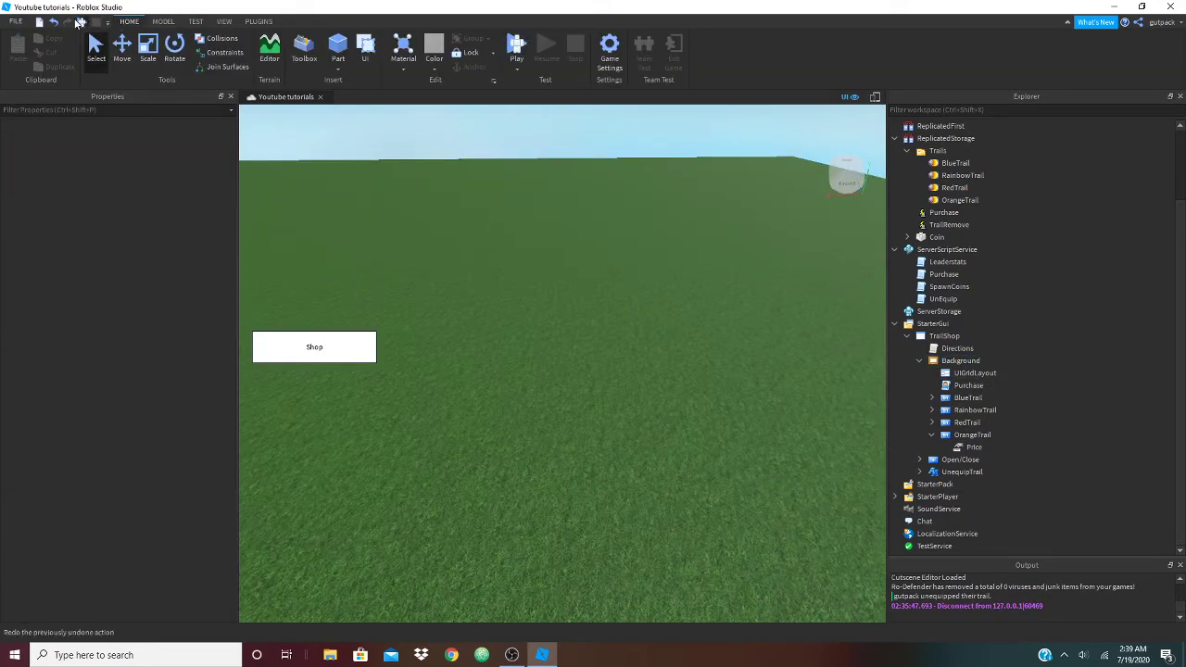
# Start a playtest and buy the Orange Trail from the in-game shop
pyautogui.click(82, 23)
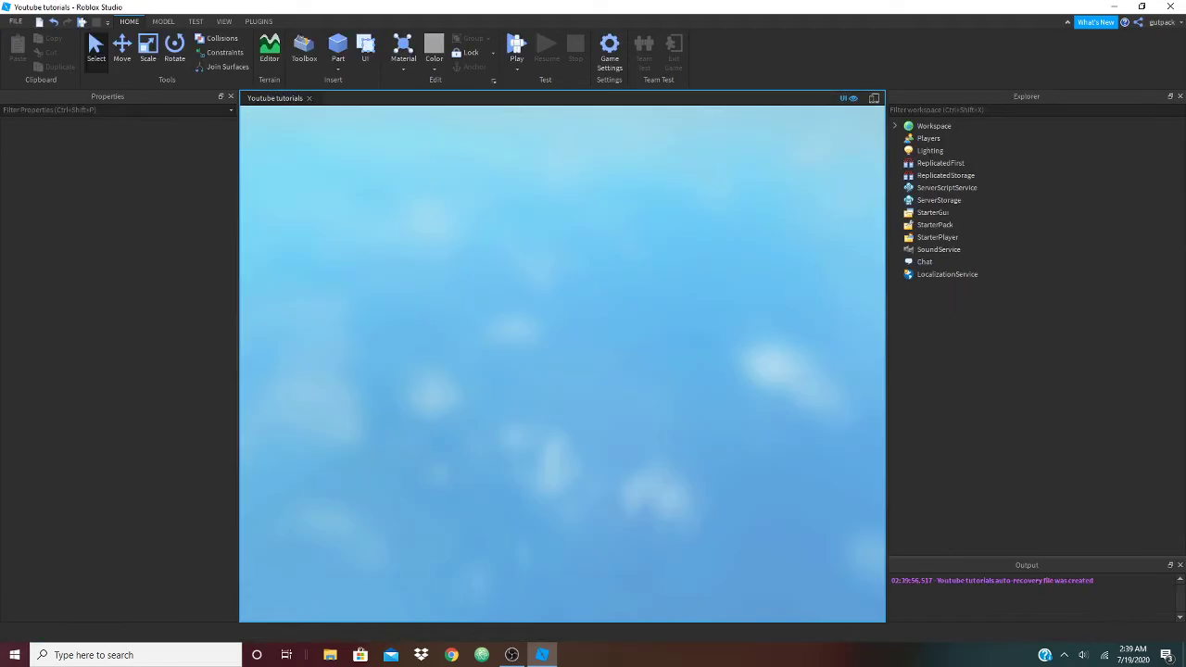
pyautogui.click(511, 655)
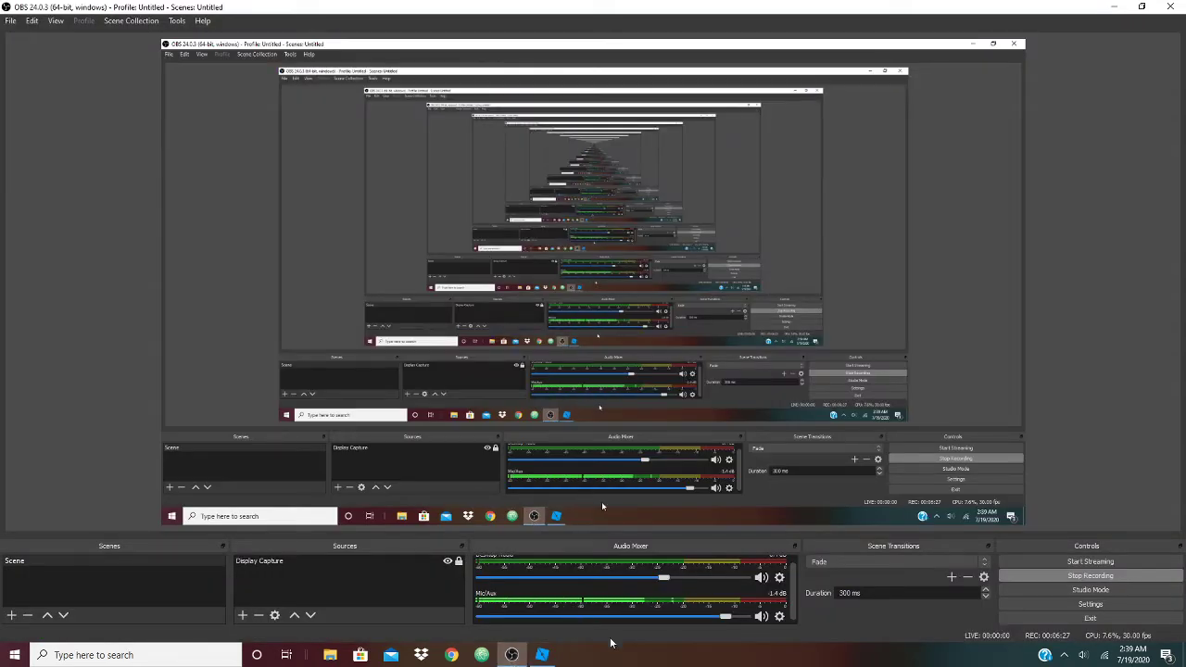
pyautogui.click(543, 655)
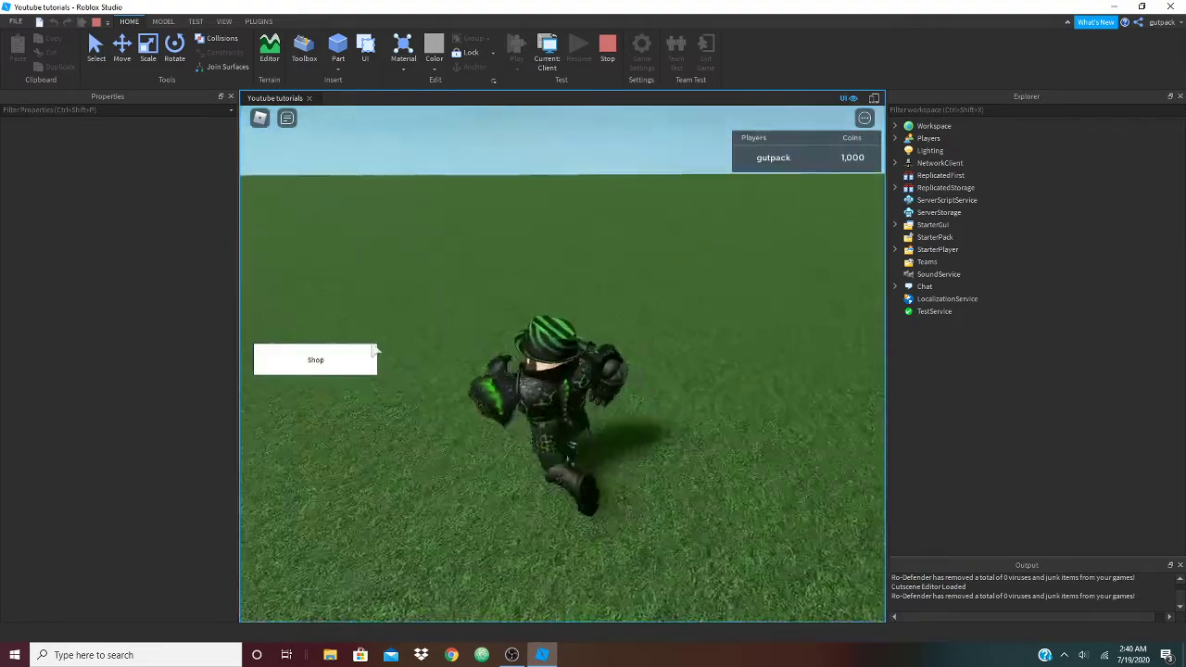
pyautogui.click(315, 359)
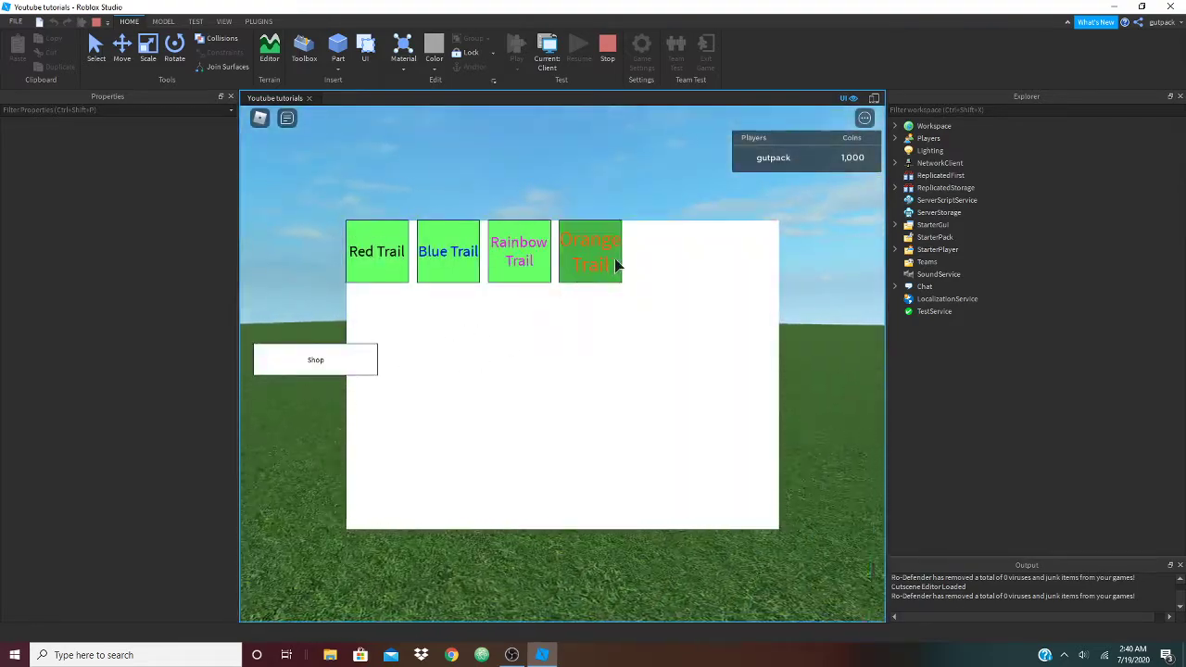
pyautogui.click(611, 258)
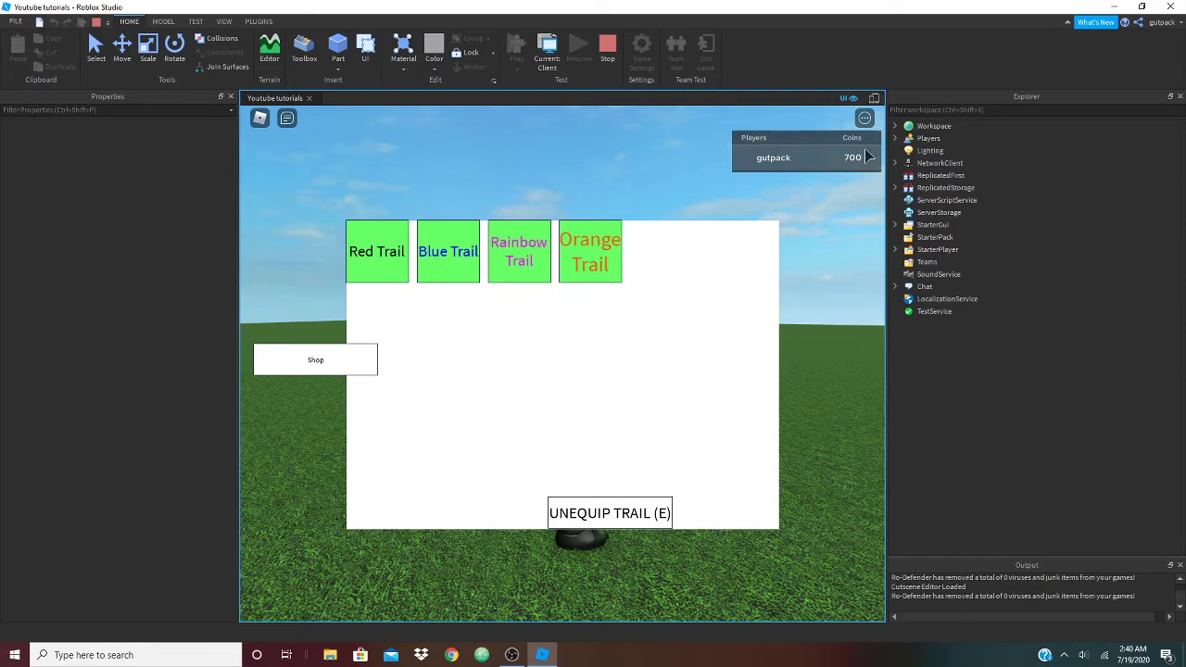
# Close the shop window and run the character around the baseplate to examine the orange trail from different angles, collecting coins
pyautogui.press('s')
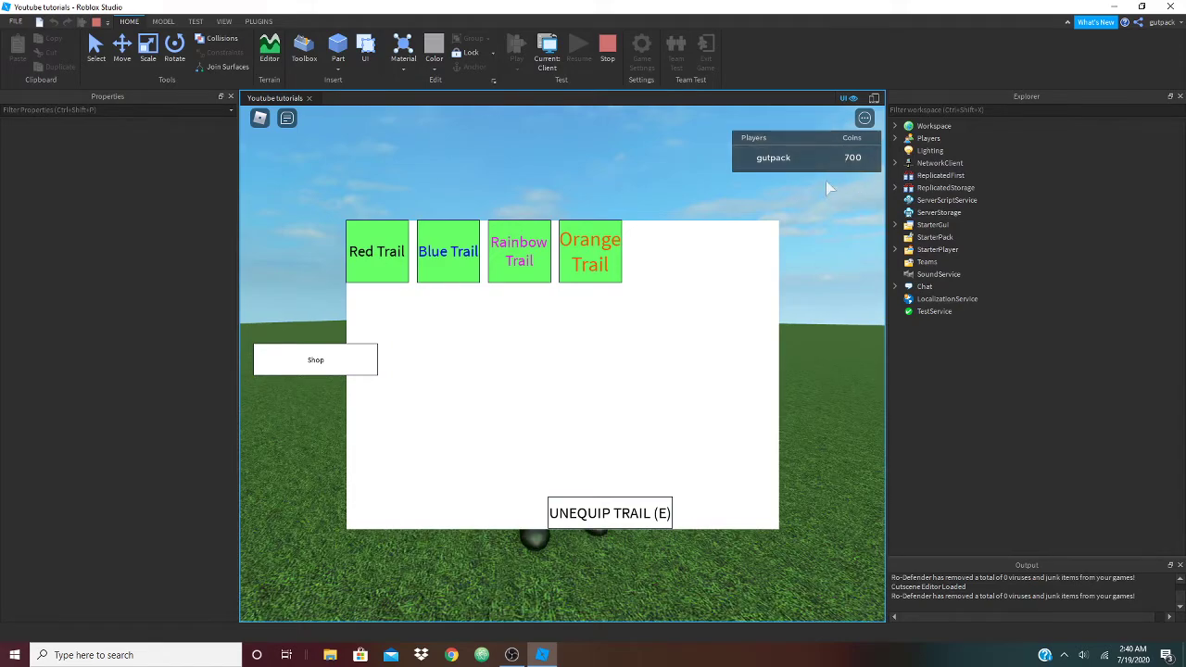
pyautogui.press('w')
pyautogui.press('w')
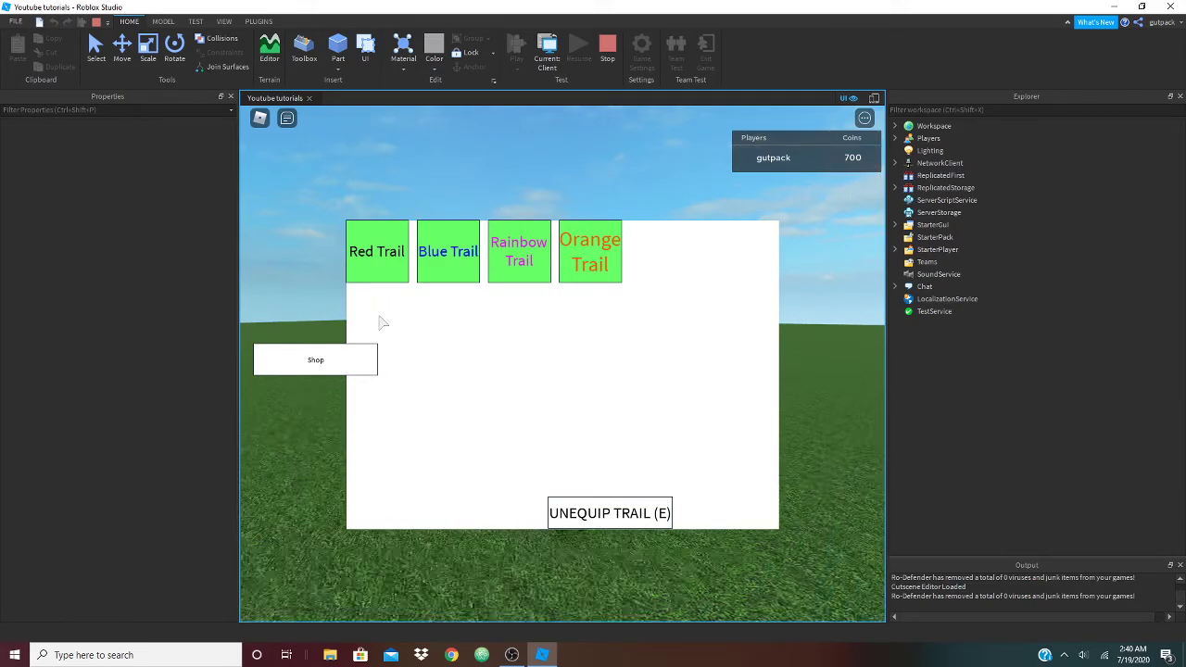
pyautogui.press('space')
pyautogui.click(355, 356)
pyautogui.press('w')
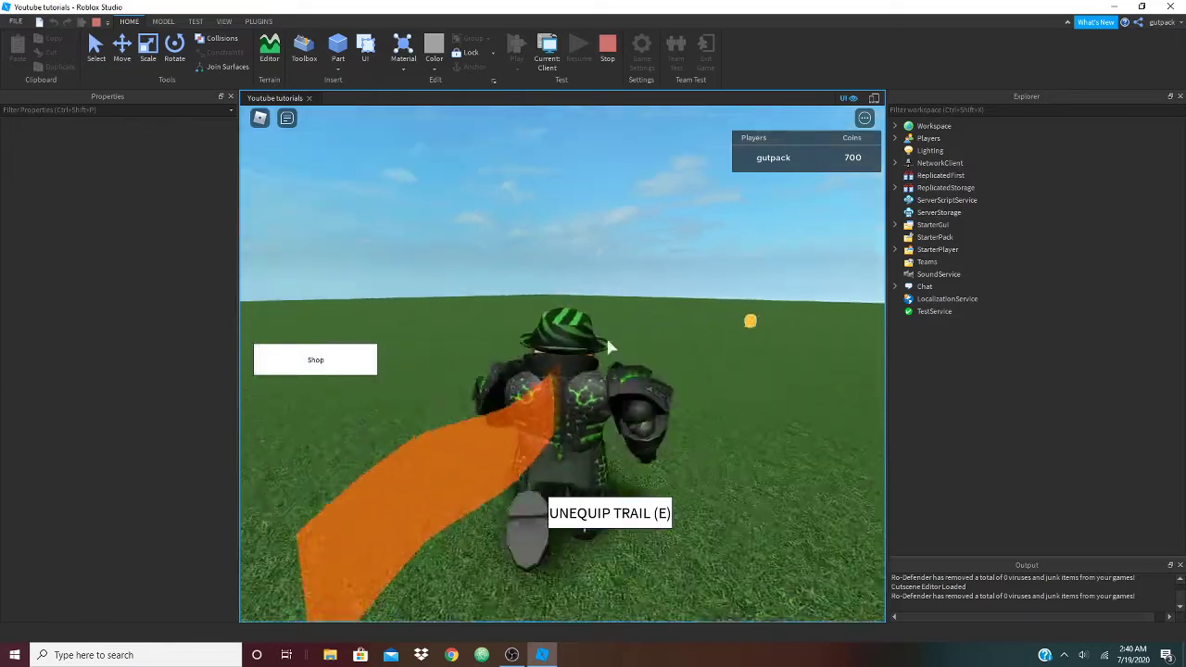
pyautogui.press('s')
pyautogui.moveTo(607, 340); pyautogui.dragTo(611, 325, button='right')
pyautogui.press('a')
pyautogui.press('w')
pyautogui.press('a')
pyautogui.press('w')
pyautogui.press('a')
pyautogui.press('d')
pyautogui.press('s')
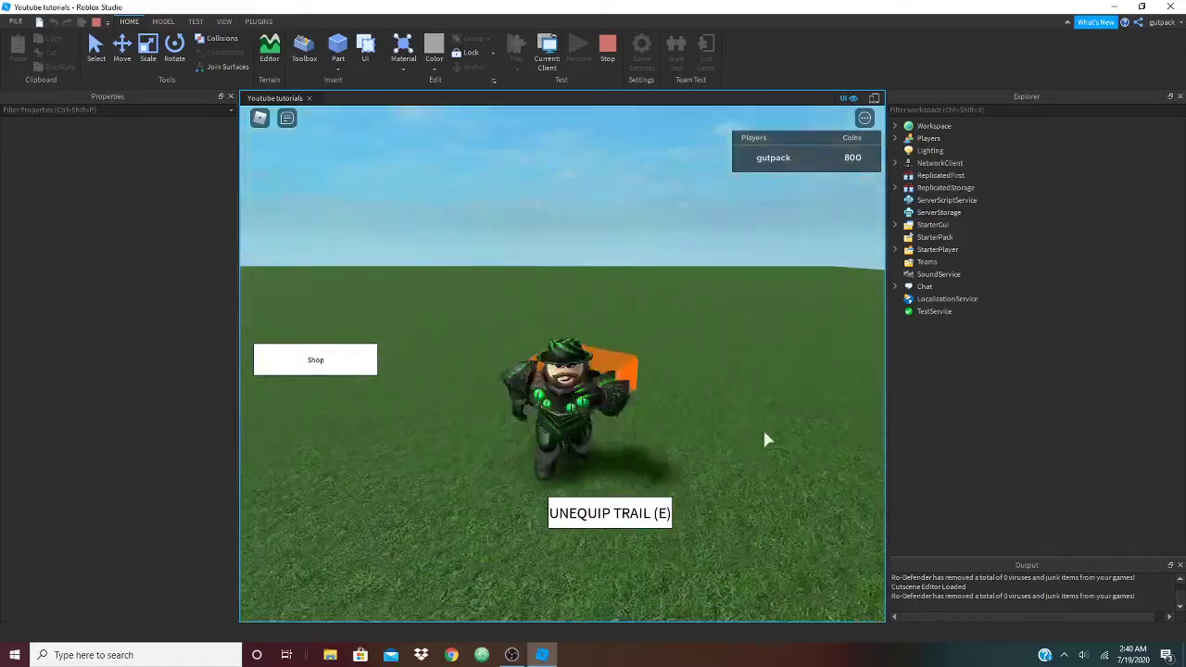
pyautogui.press('a')
pyautogui.press('d')
pyautogui.press('a')
pyautogui.press('s')
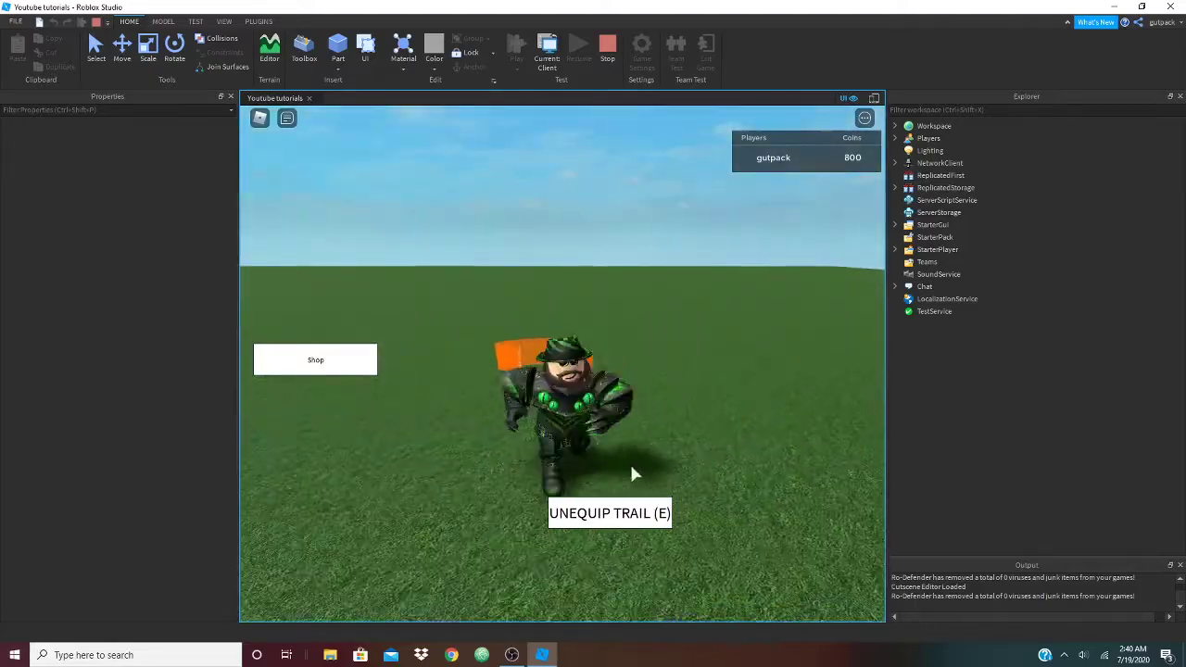
pyautogui.press('a')
pyautogui.press('s')
pyautogui.press('a')
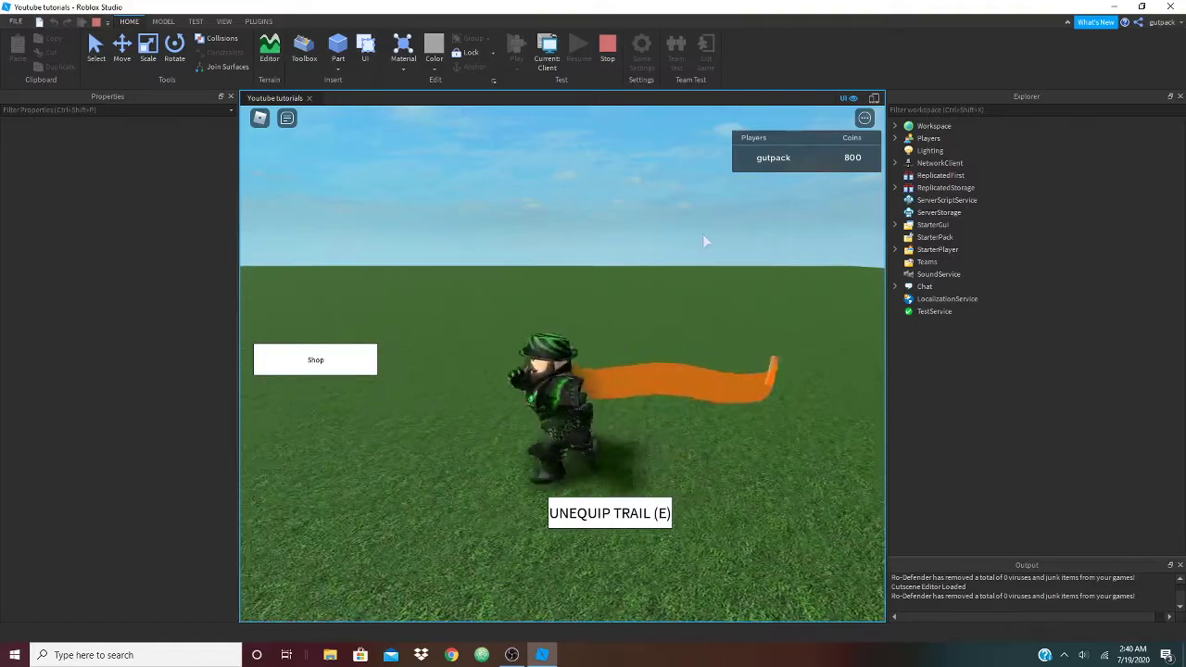
pyautogui.press('s')
pyautogui.press('a')
pyautogui.press('w')
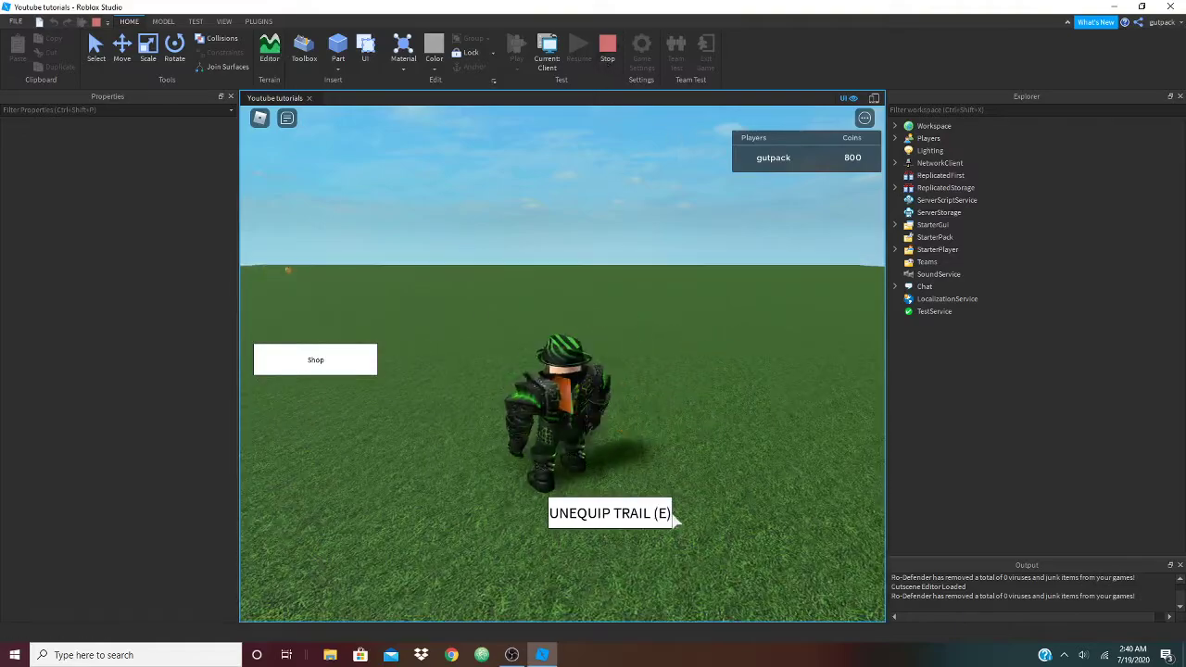
pyautogui.press('a')
pyautogui.moveTo(669, 439); pyautogui.dragTo(712, 568, button='right')
pyautogui.press('s')
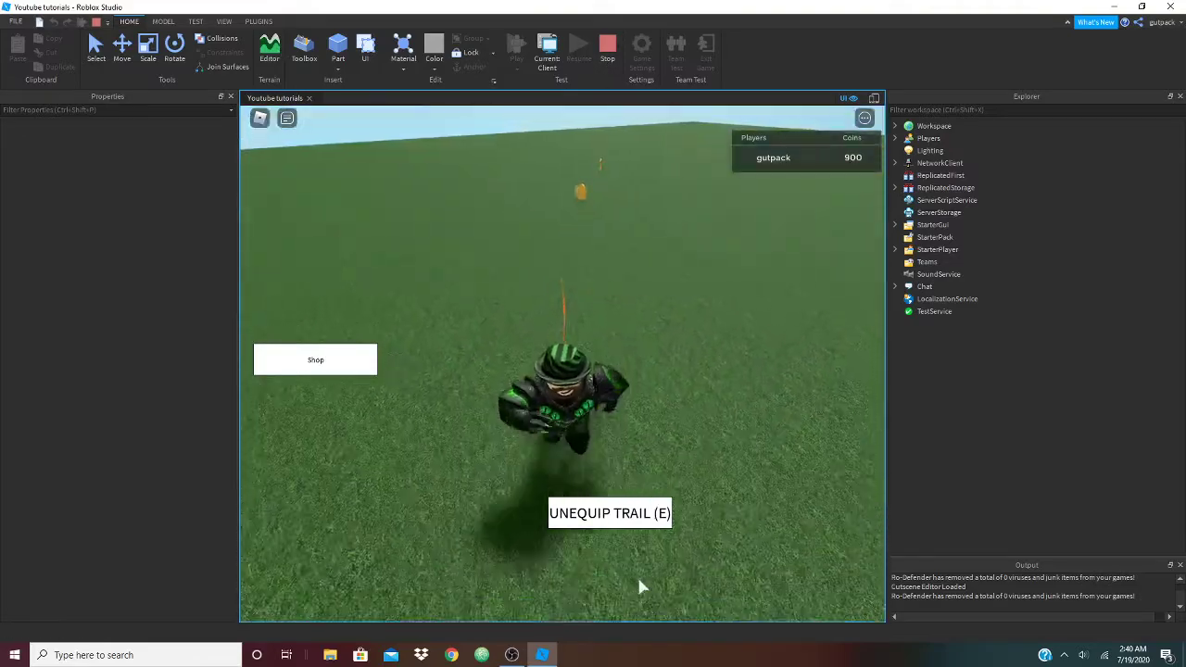
# Unequip the trail from the character and stop the playtest
pyautogui.click(636, 513)
pyautogui.press('w')
pyautogui.moveTo(637, 513); pyautogui.dragTo(650, 125, button='right')
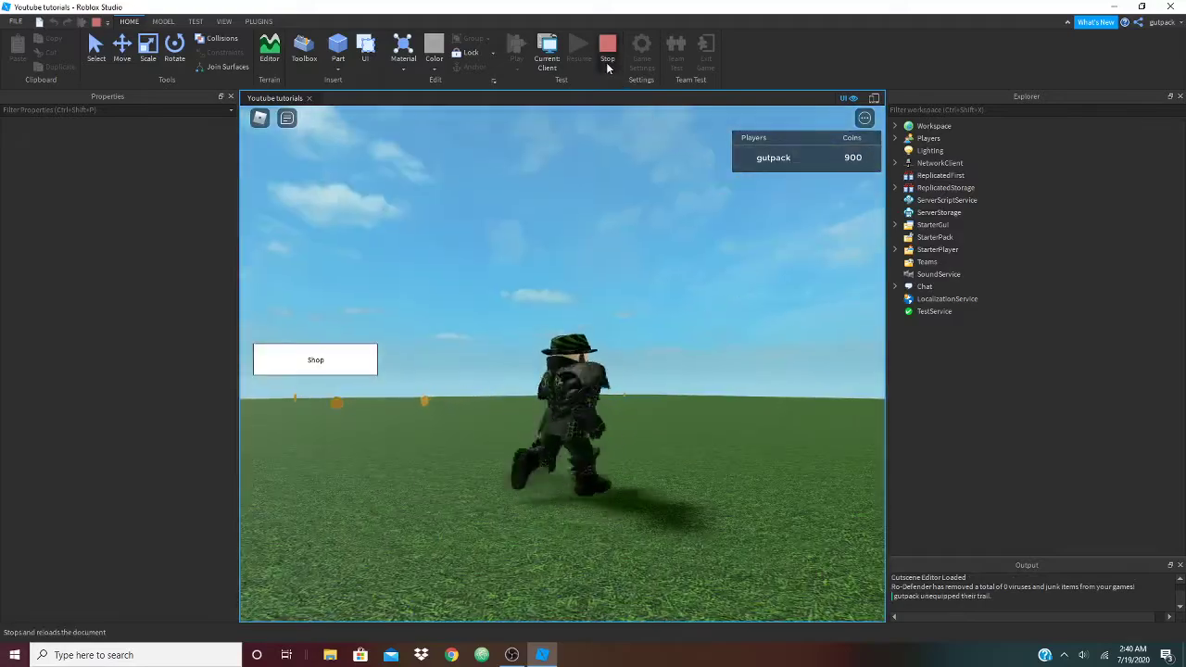
pyautogui.hotkey('shift', 'F5')
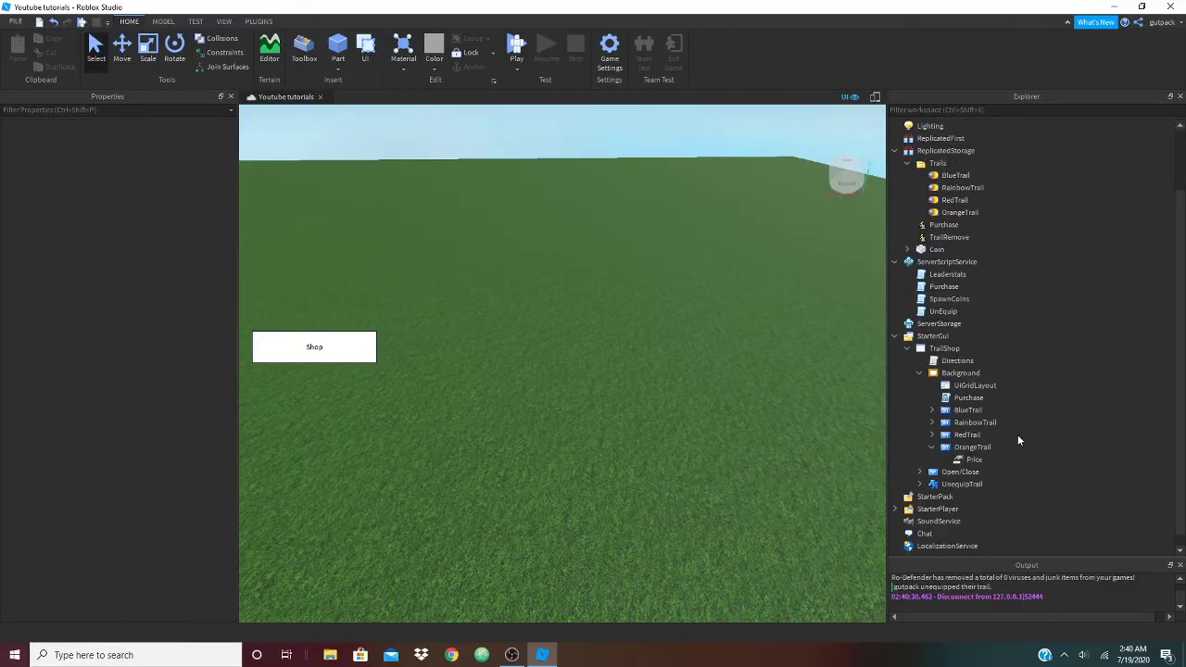
# Check the OrangeTrail's Price value, and read the Directions script under TrailShop on adding new buttons and trails
pyautogui.click(974, 460)
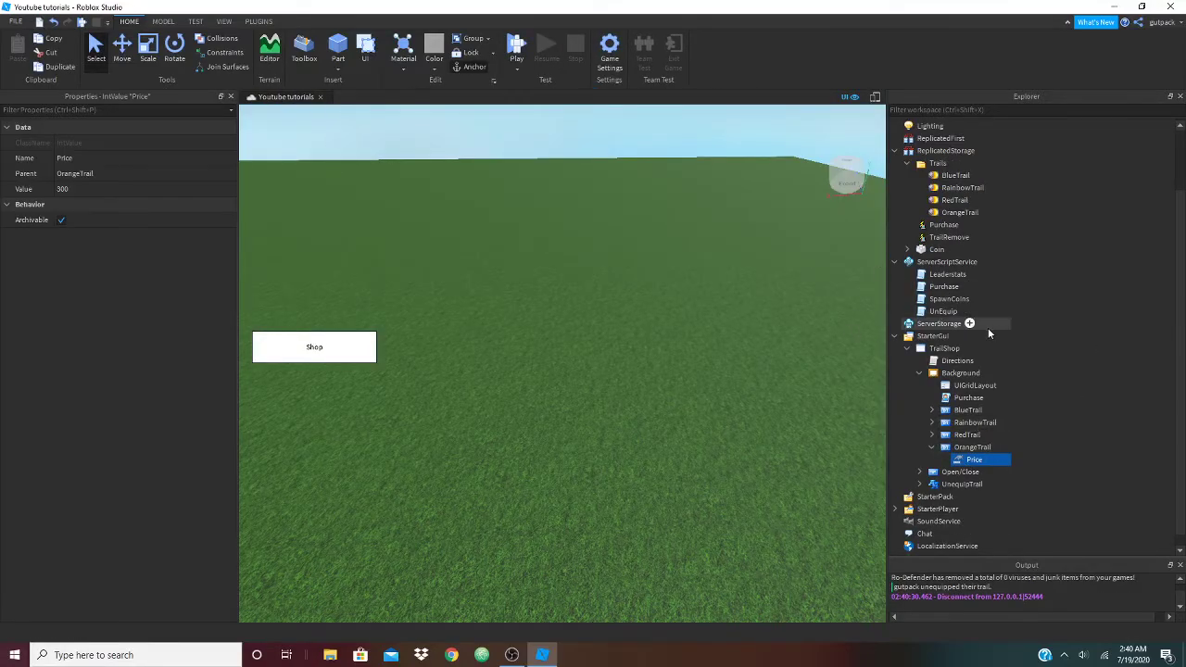
pyautogui.doubleClick(968, 361)
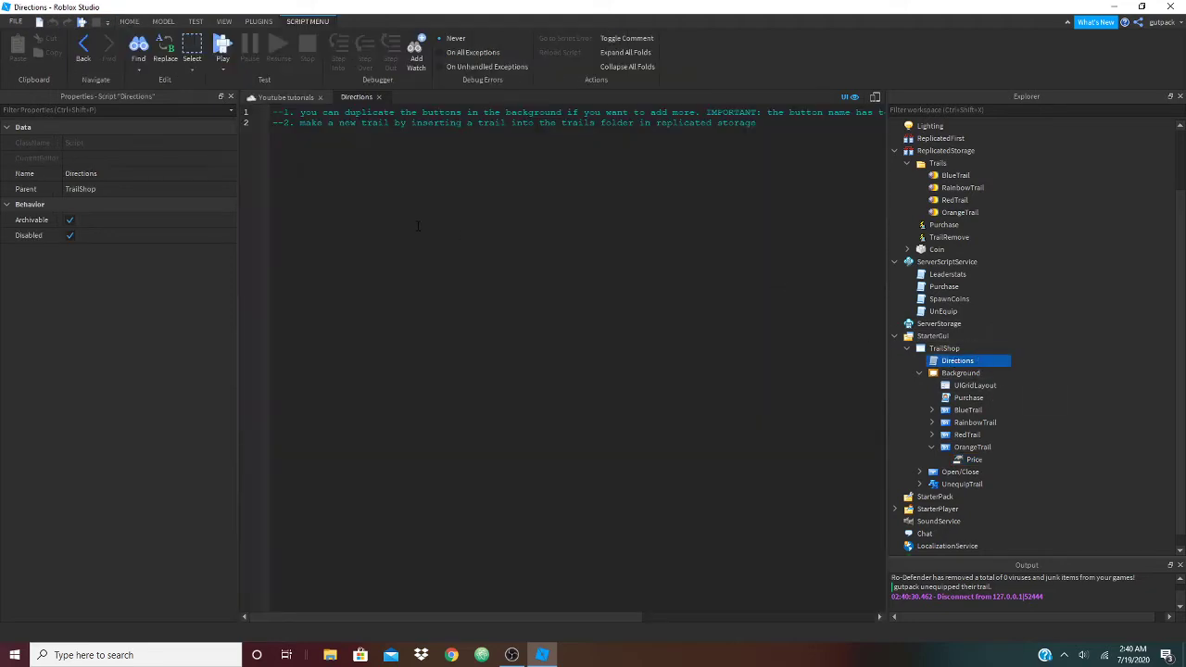
pyautogui.hotkey('ctrl', 'a')
pyautogui.click(412, 139)
pyautogui.moveTo(378, 122); pyautogui.dragTo(881, 113)
pyautogui.hotkey('ctrl', 'a')
pyautogui.click(388, 139)
pyautogui.moveTo(301, 112); pyautogui.dragTo(447, 112)
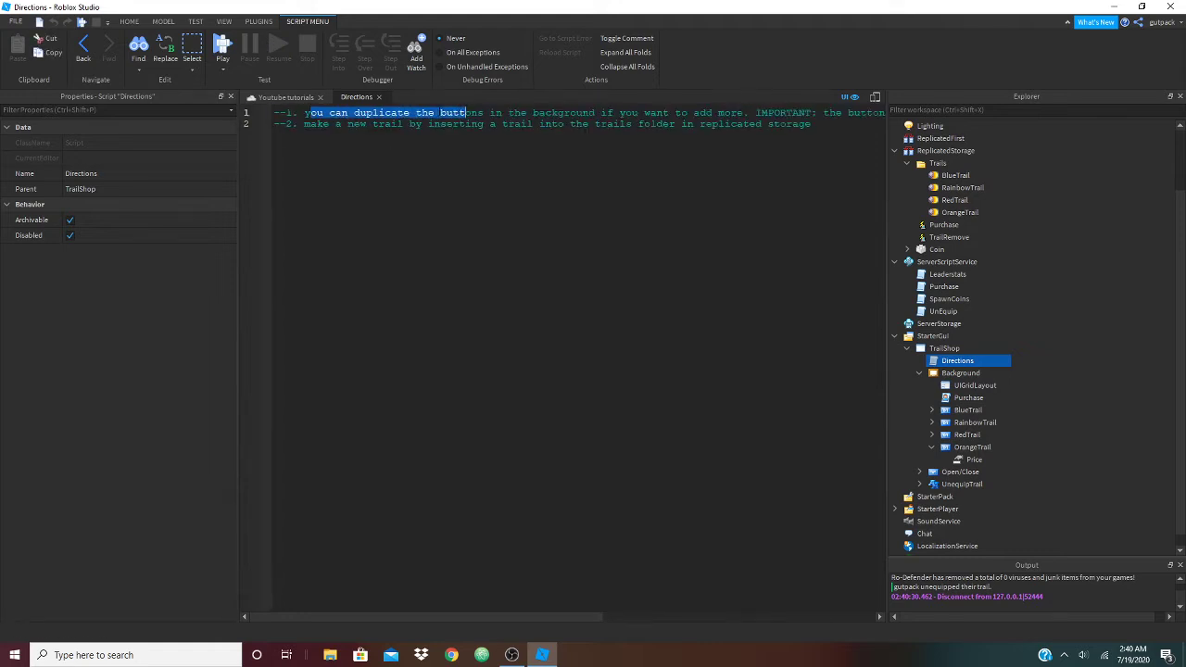
pyautogui.moveTo(576, 112); pyautogui.dragTo(885, 126)
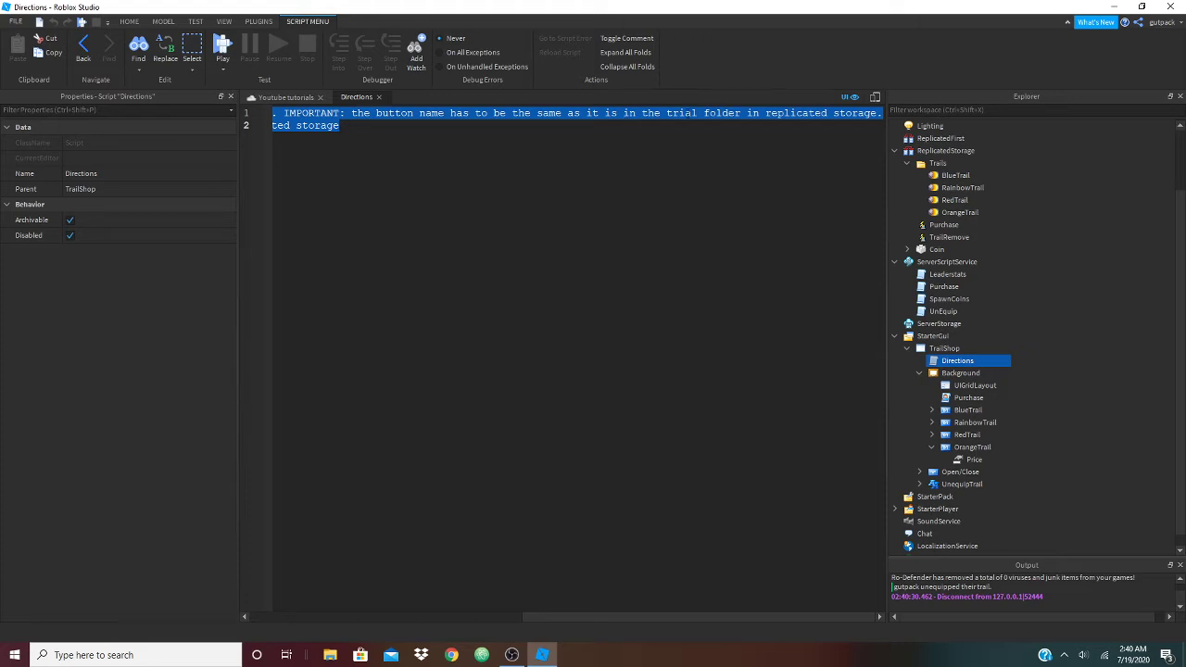
# Correct "trial folder" to "trail folder" in the first comment line of the Directions script
pyautogui.click(680, 112)
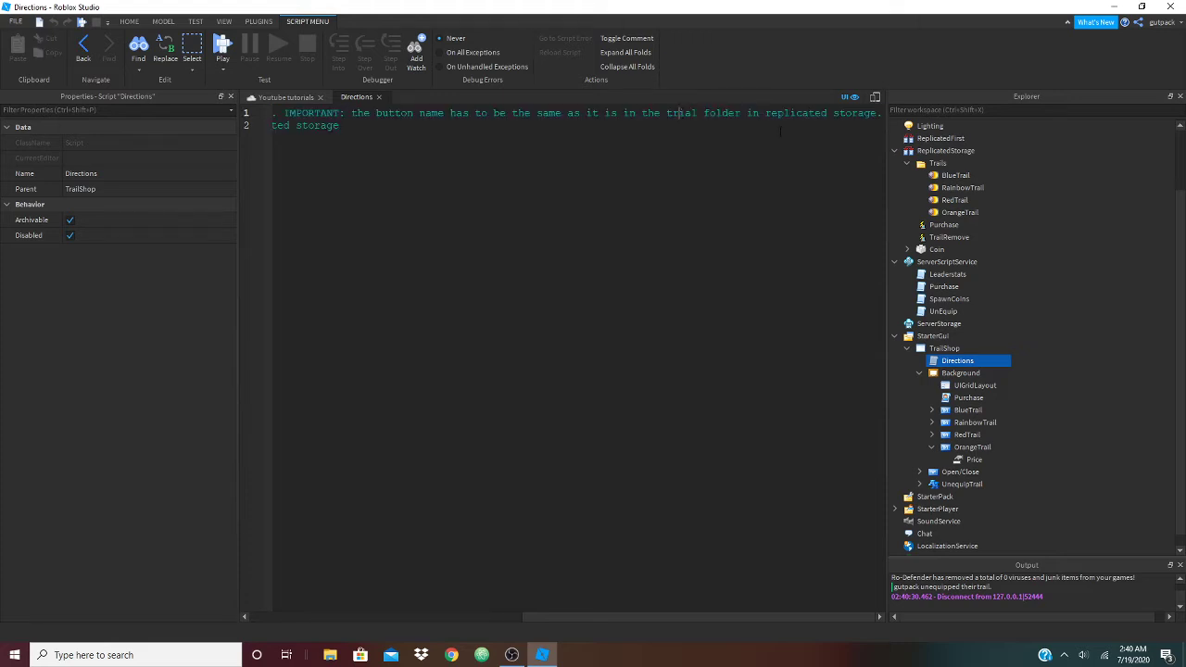
pyautogui.press('BackSpace')
pyautogui.write('a')
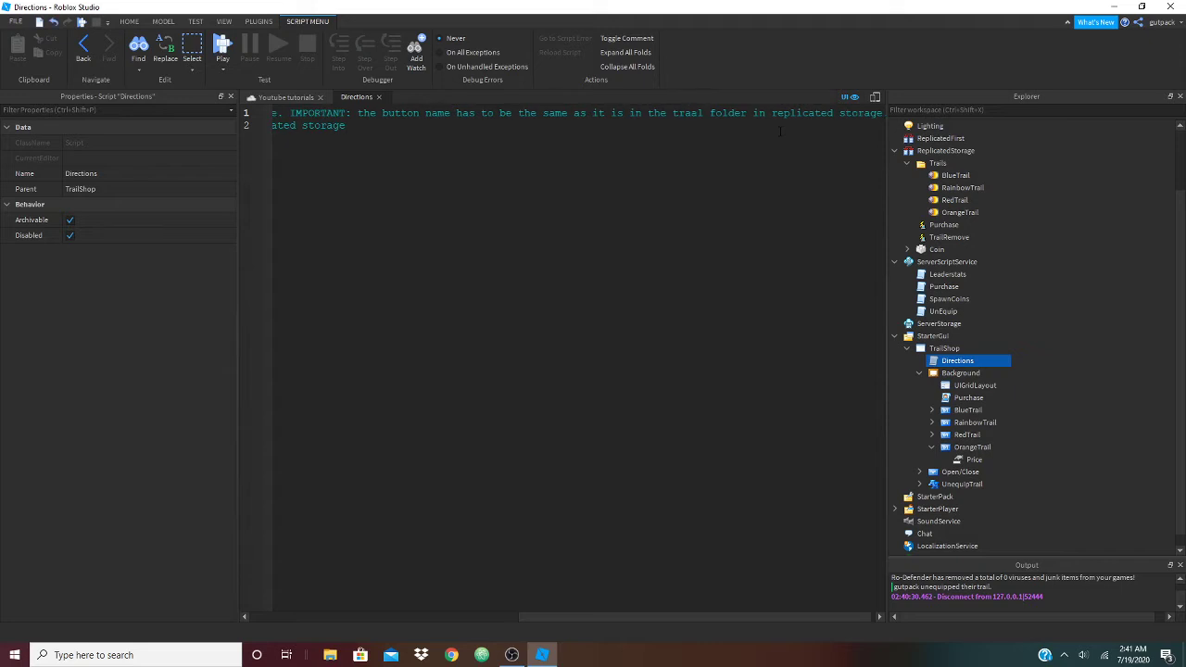
pyautogui.write('i')
pyautogui.press('Delete')
# Compare the trail names in ReplicatedStorage's Trails folder with the names of the RainbowTrail and BlueTrail buttons in the Background frame
pyautogui.moveTo(729, 113); pyautogui.dragTo(884, 113)
pyautogui.click(832, 113)
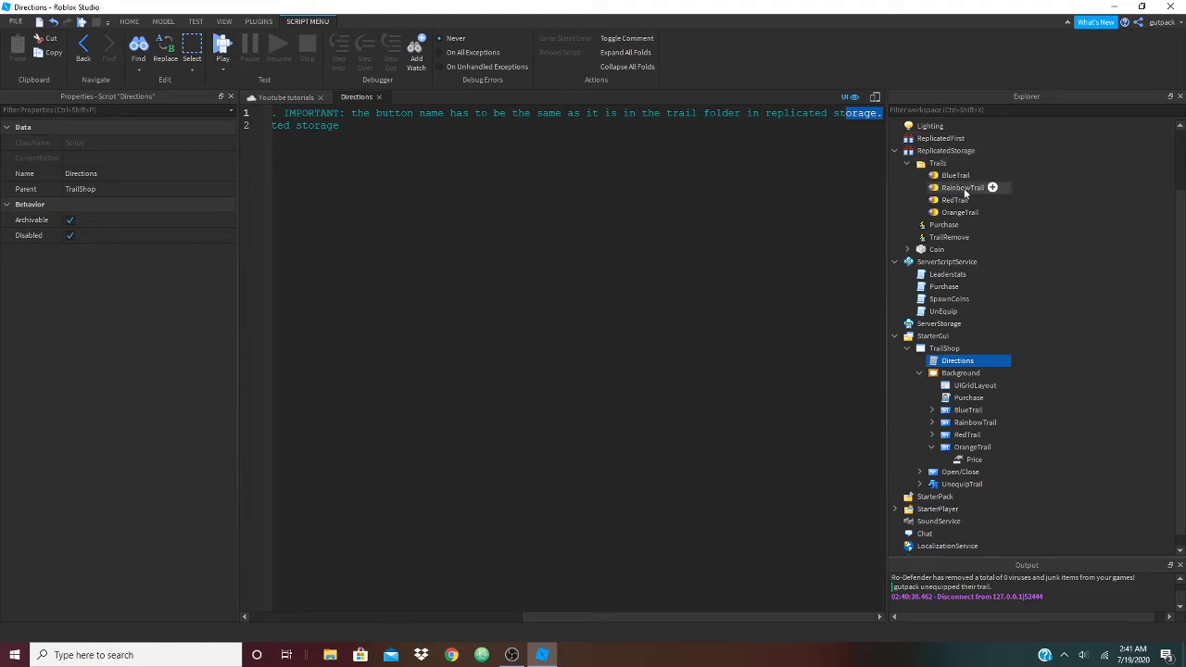
pyautogui.click(952, 163)
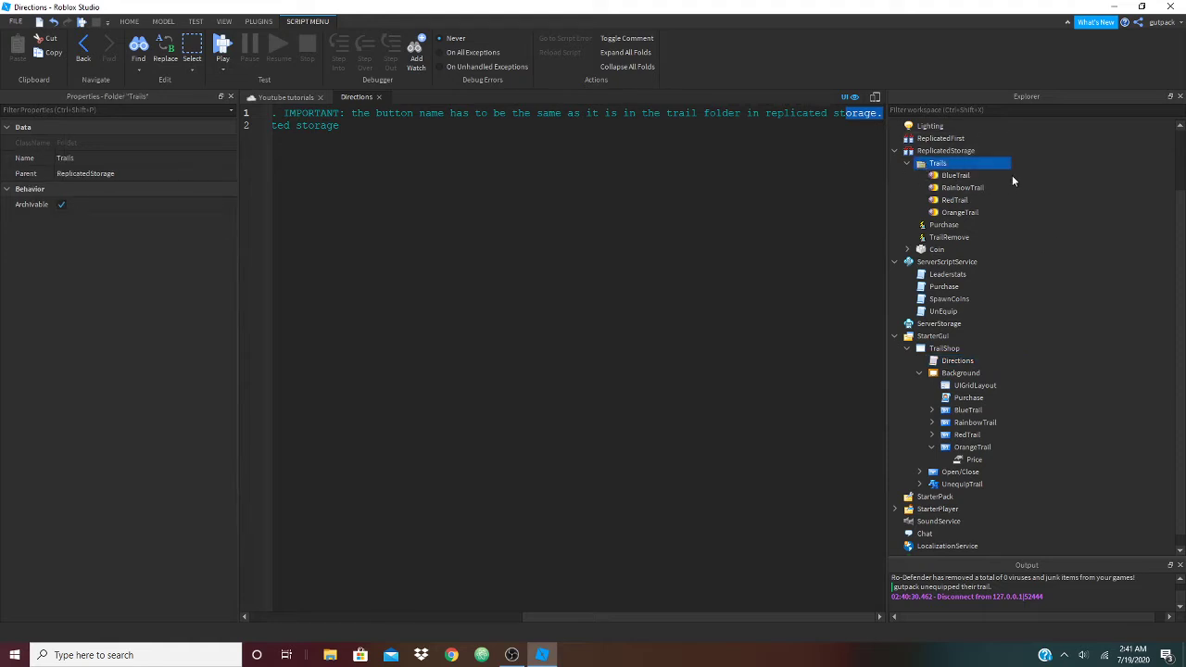
pyautogui.click(834, 172)
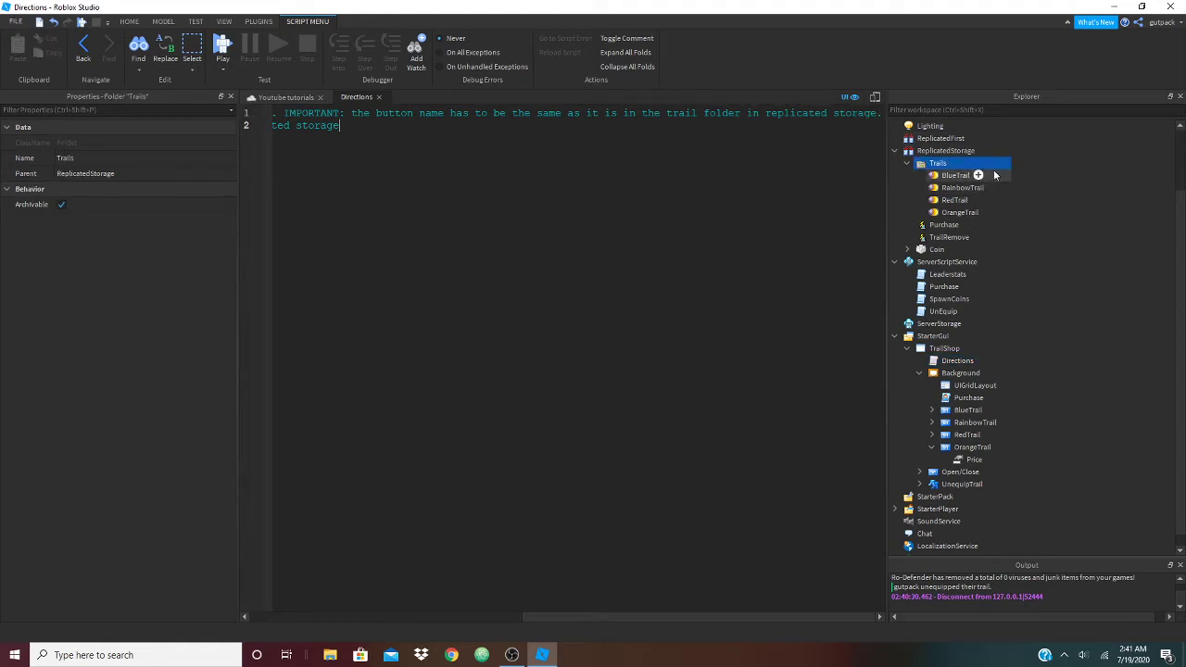
pyautogui.scroll(3, 908, 185)
pyautogui.click(906, 200)
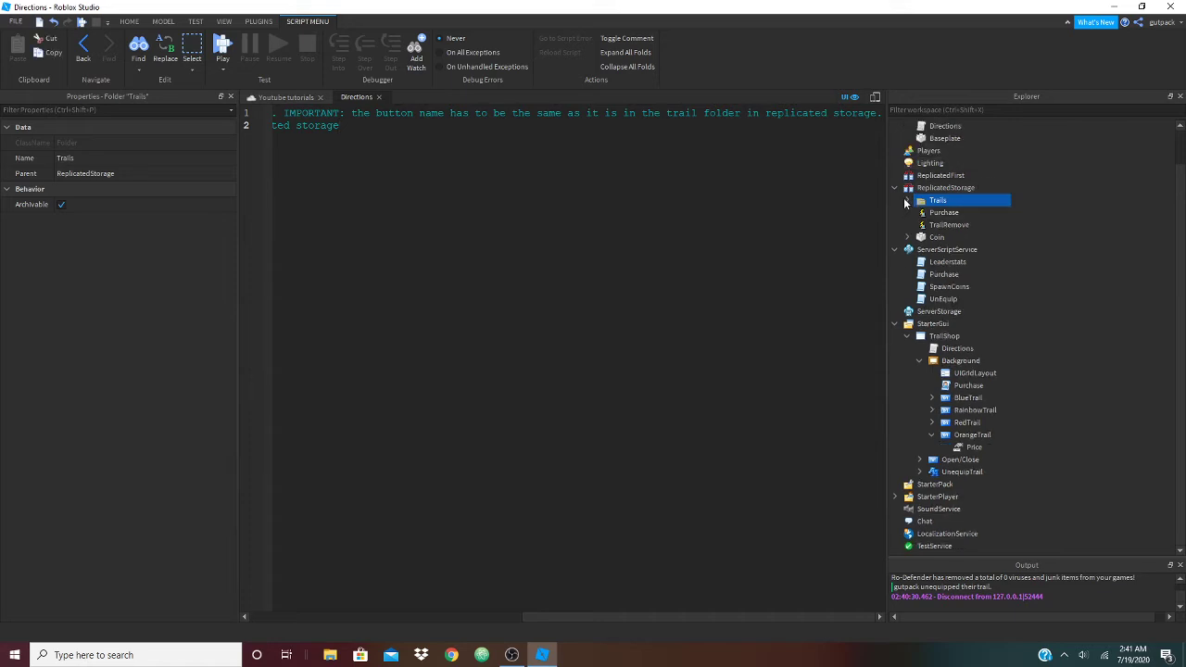
pyautogui.click(907, 200)
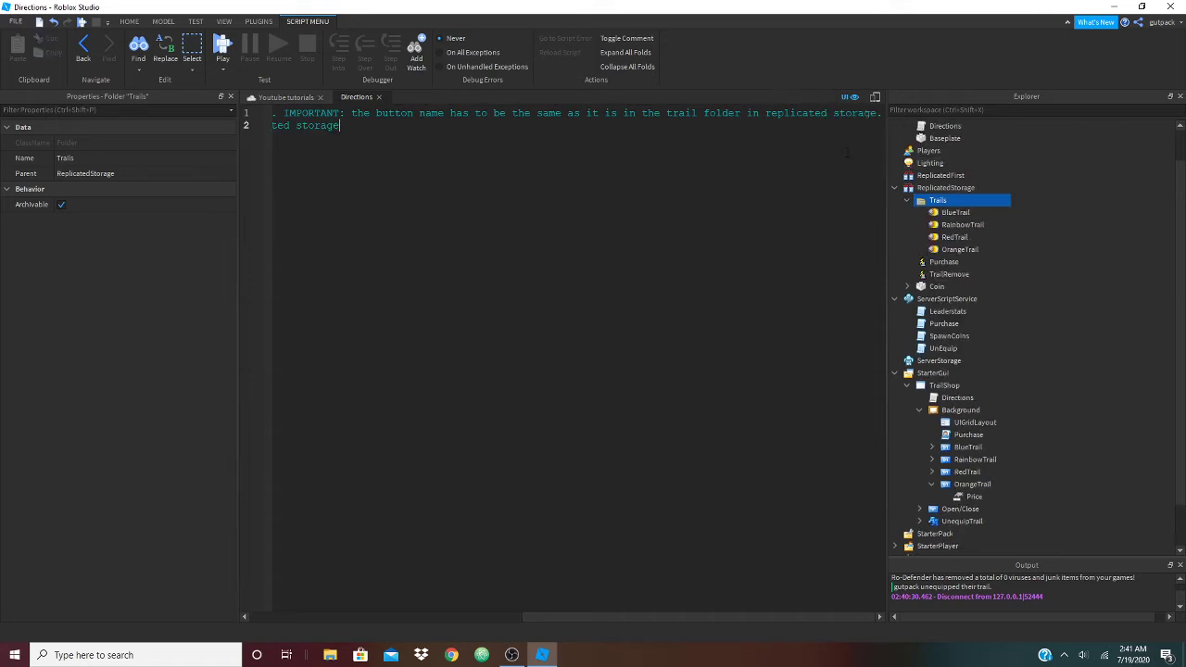
pyautogui.click(996, 460)
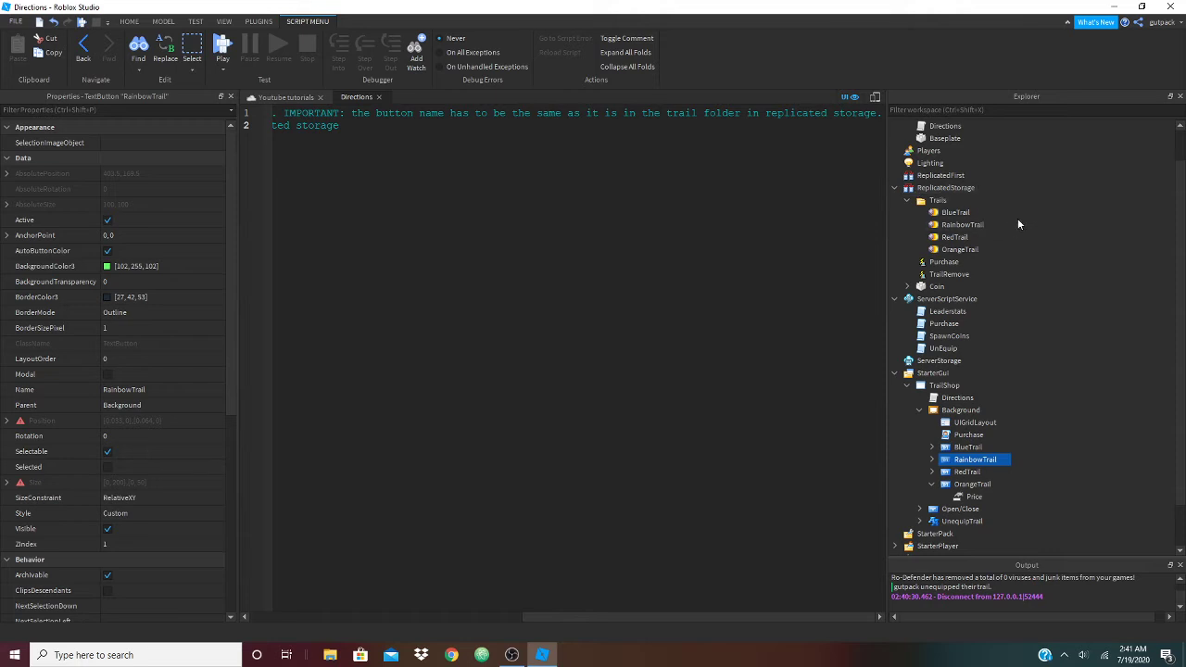
pyautogui.click(972, 447)
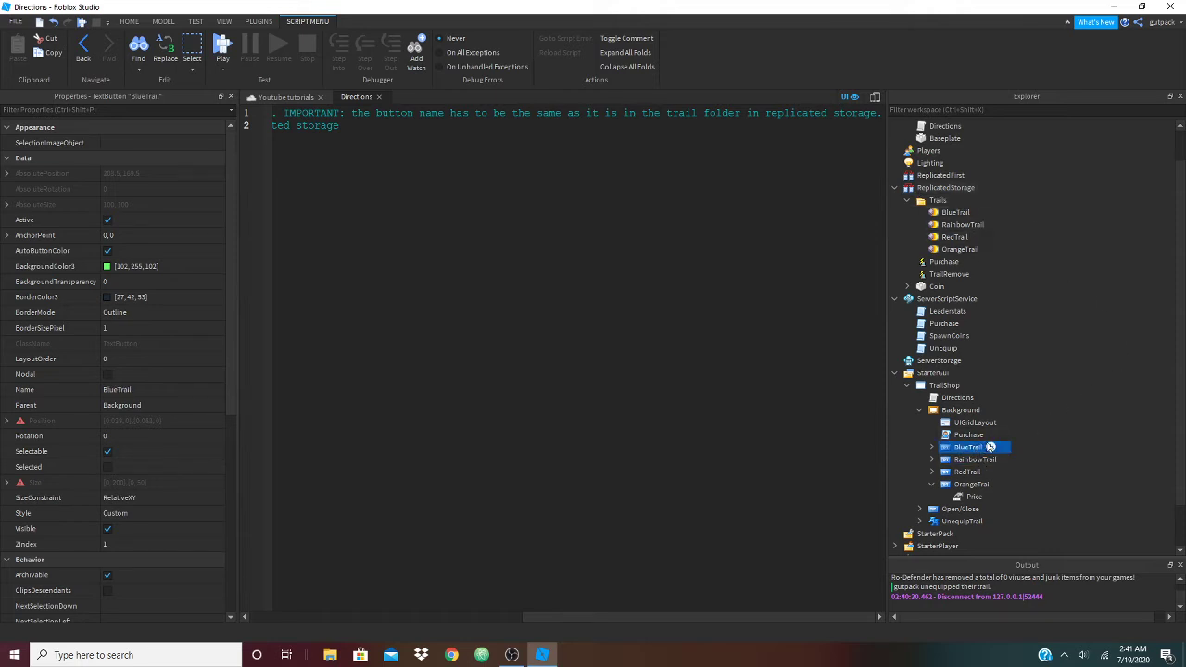
# Compare the BlueTrail button's name in the Background frame with the BlueTrail object in the Trails folder, and reread the Directions script
pyautogui.click(964, 212)
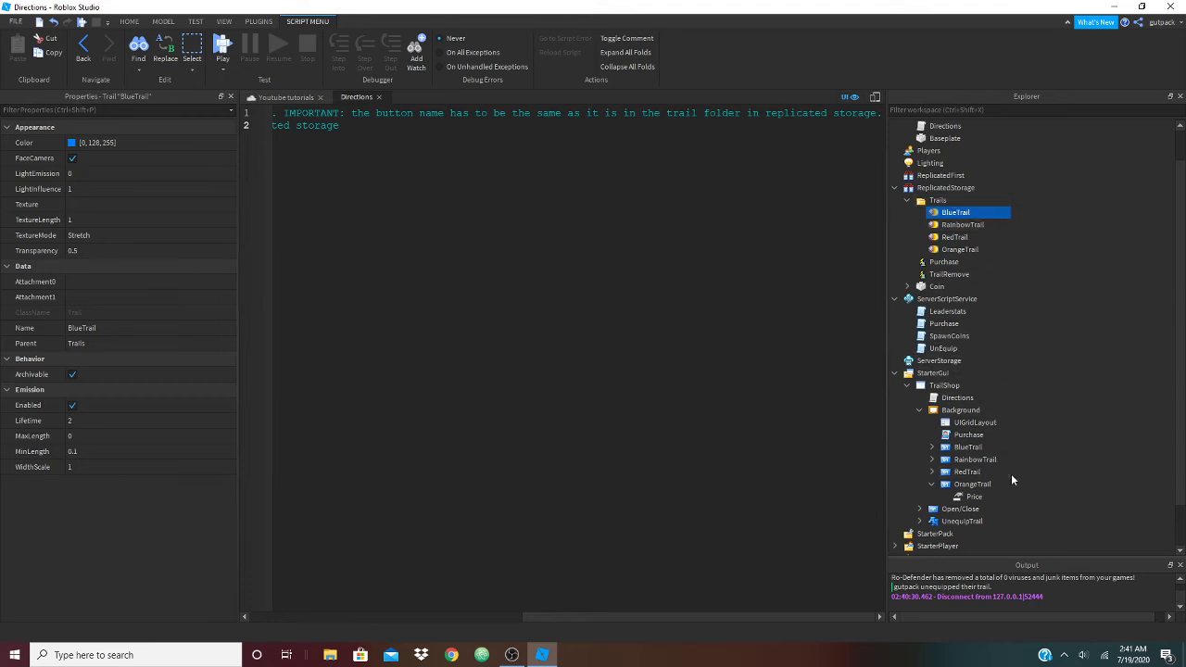
pyautogui.click(989, 451)
pyautogui.click(1120, 445)
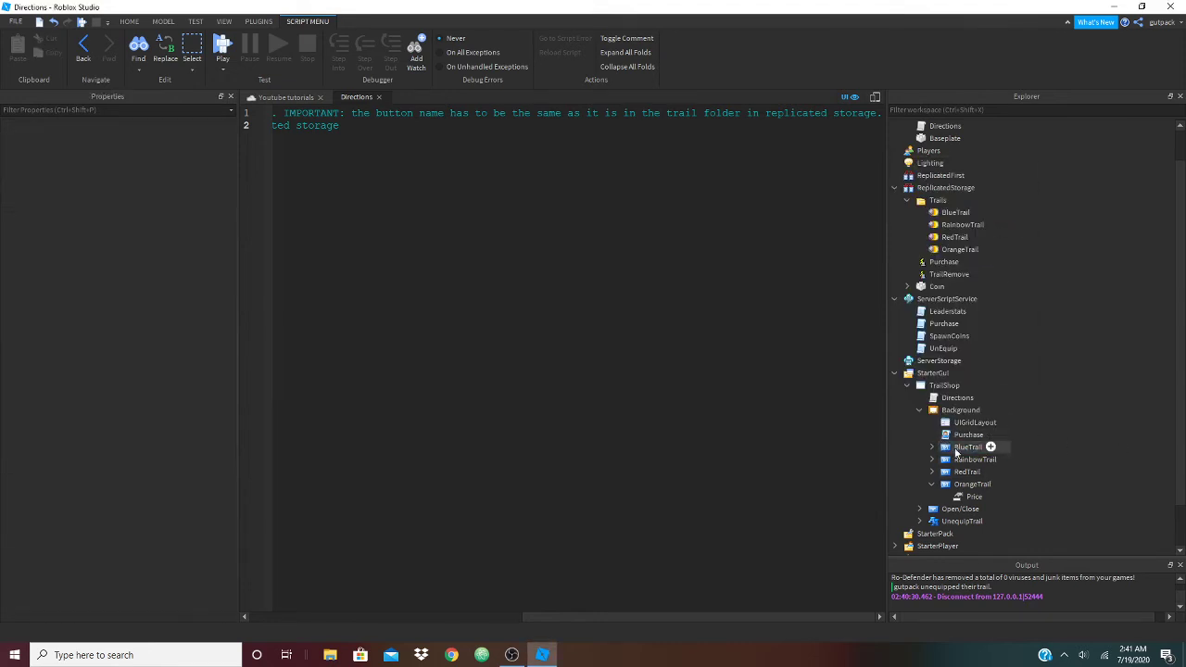
pyautogui.click(955, 214)
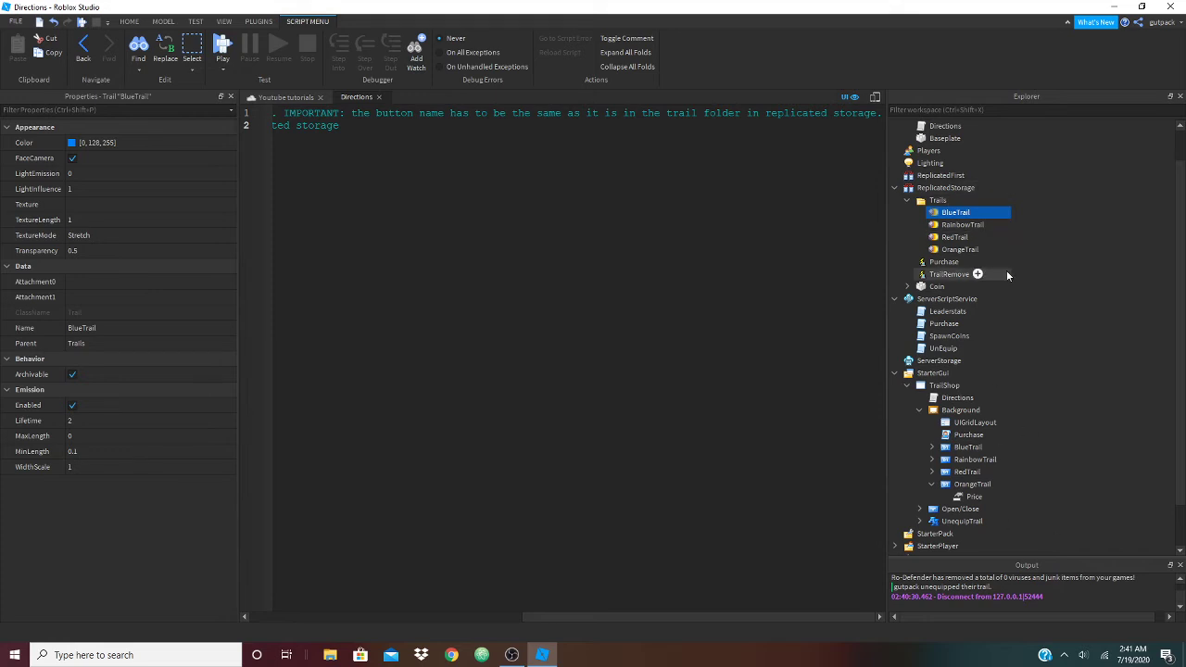
pyautogui.click(1068, 121)
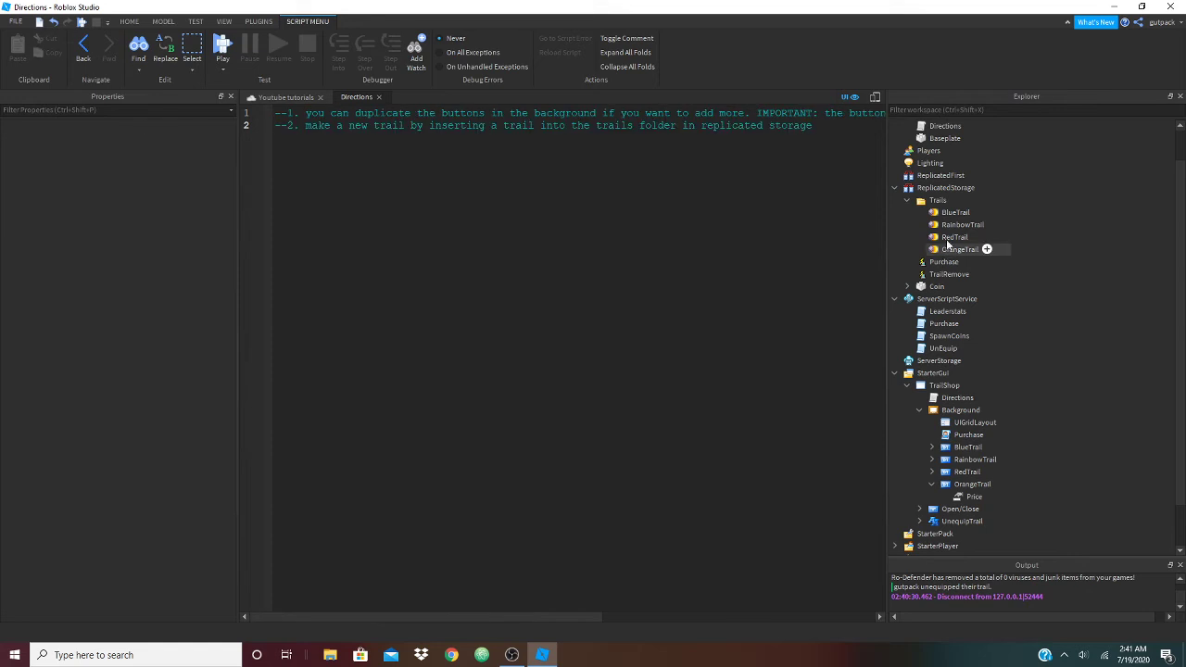
pyautogui.click(956, 213)
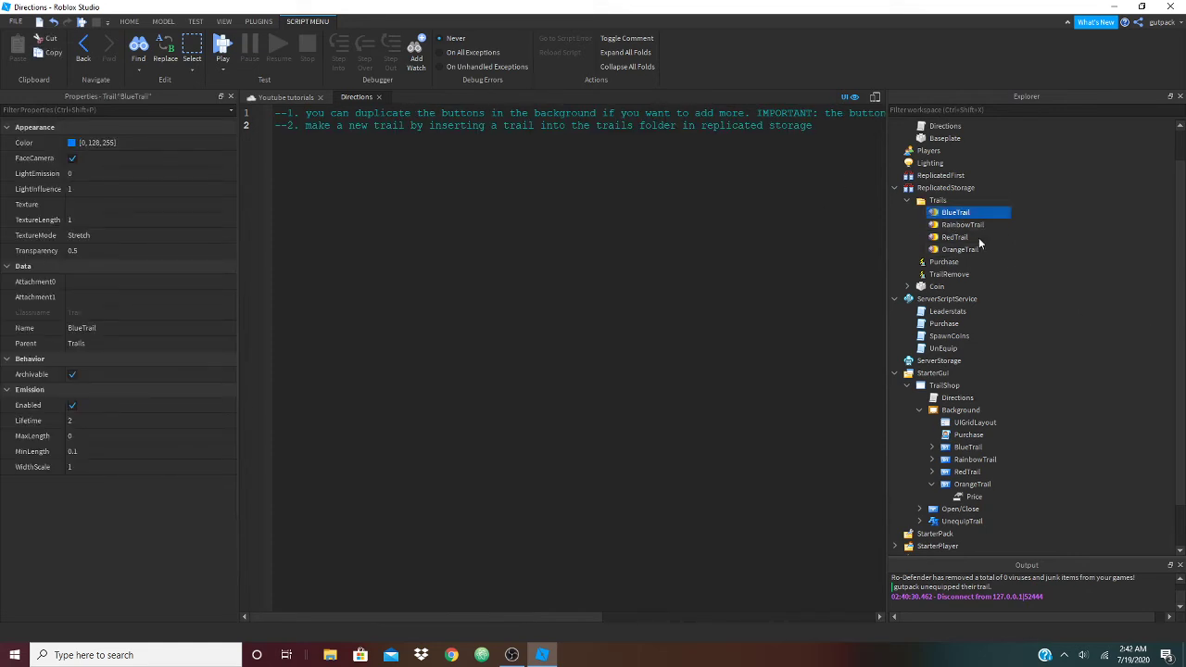
# Close the Directions script and collapse the Background frame and StarterGui in the object tree
pyautogui.click(380, 96)
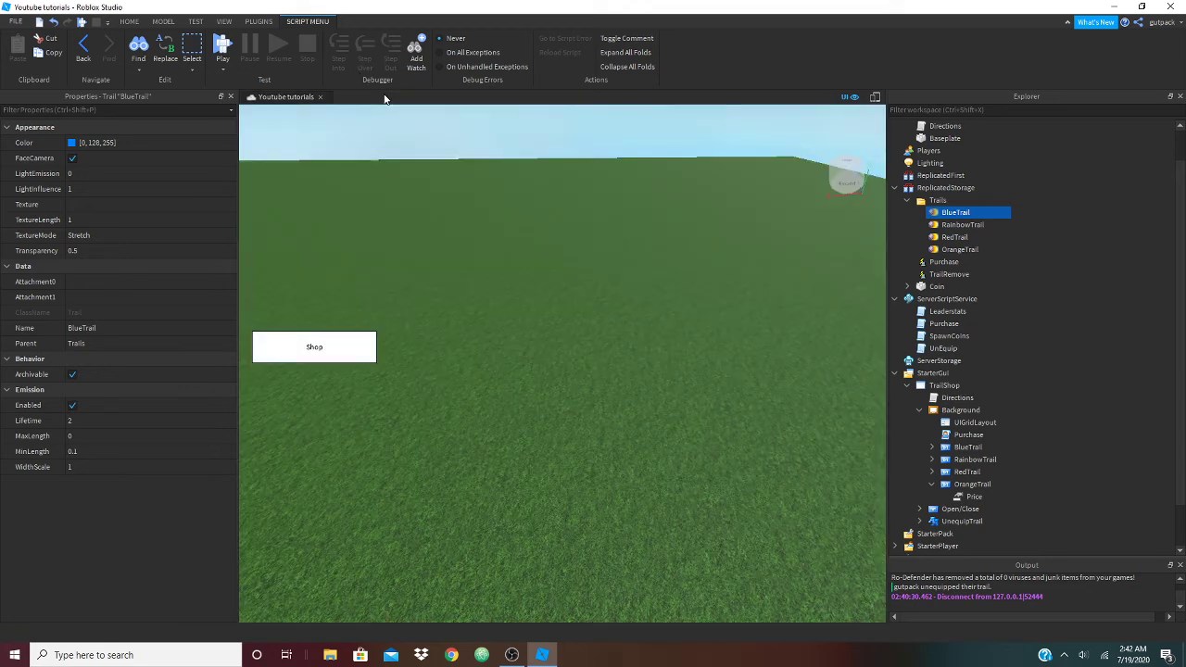
pyautogui.click(518, 154)
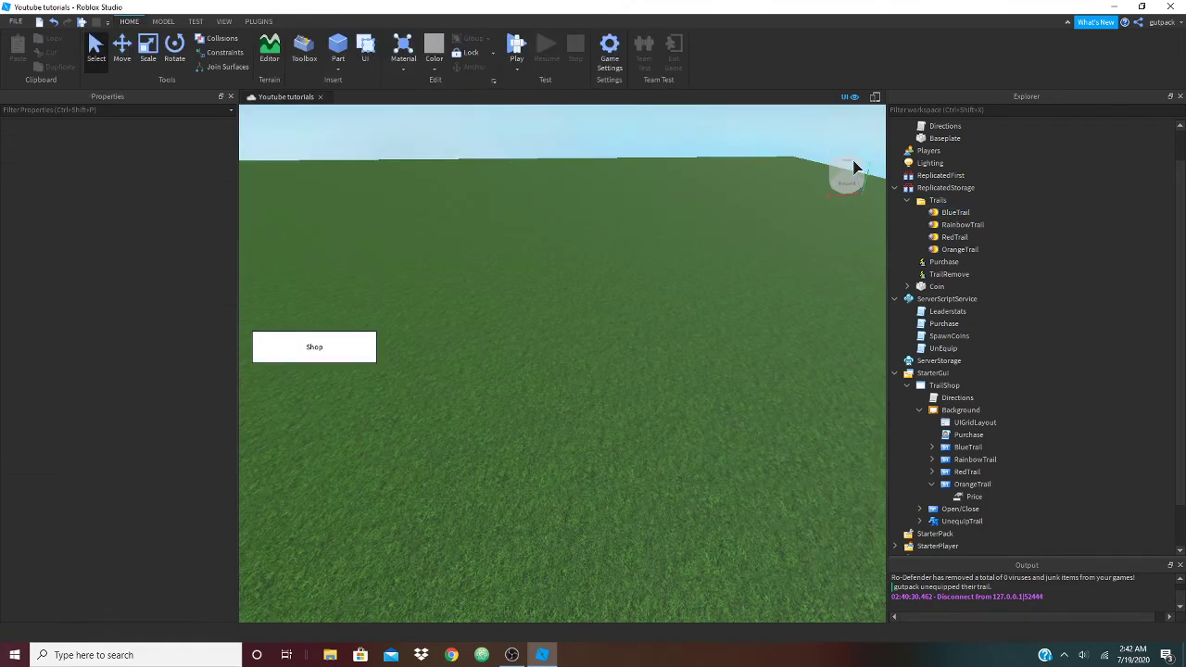
pyautogui.click(920, 410)
pyautogui.keyDown('shift'); pyautogui.click(923, 413); pyautogui.keyUp('shift')
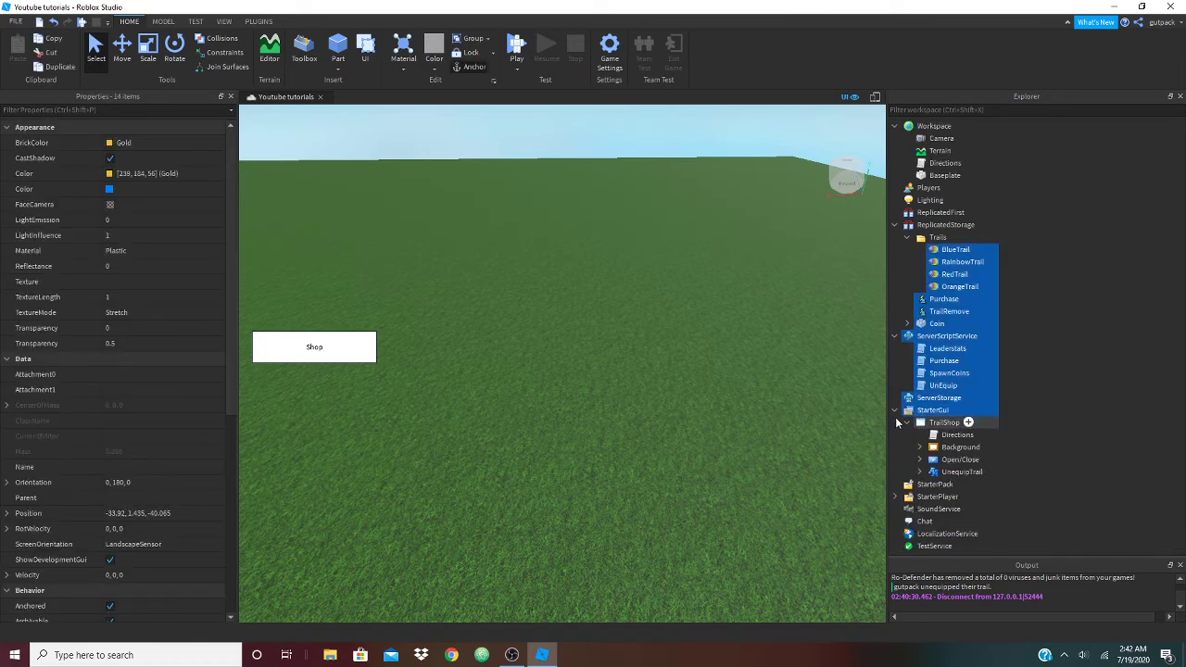
pyautogui.click(896, 410)
pyautogui.click(1048, 385)
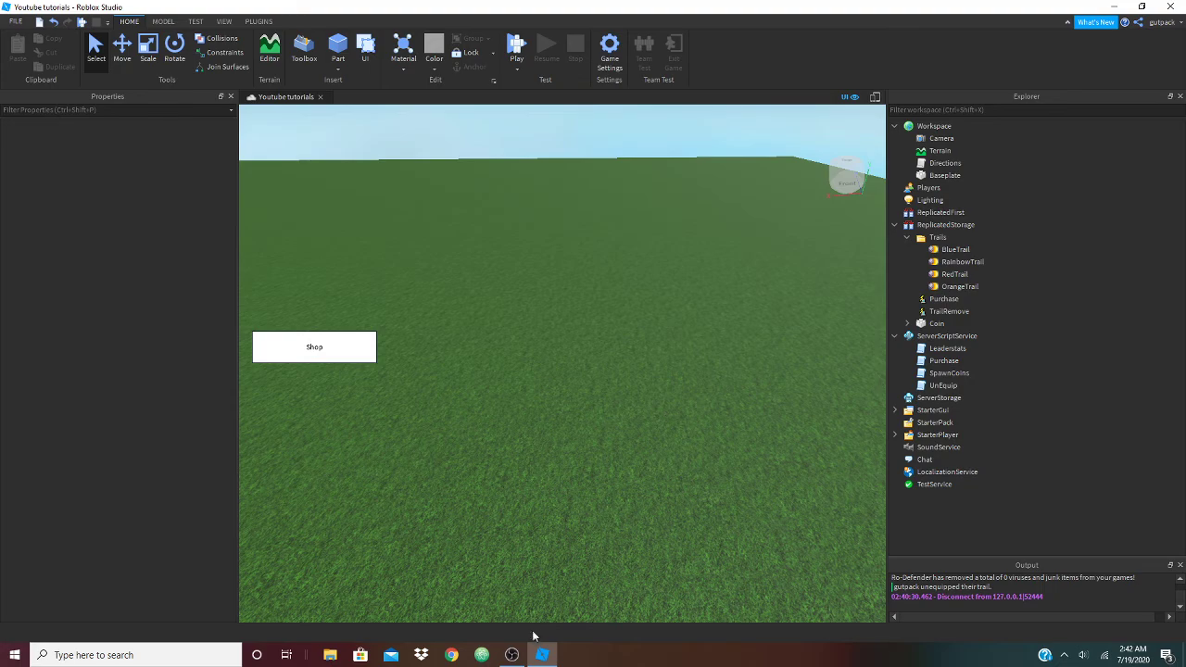
pyautogui.click(512, 654)
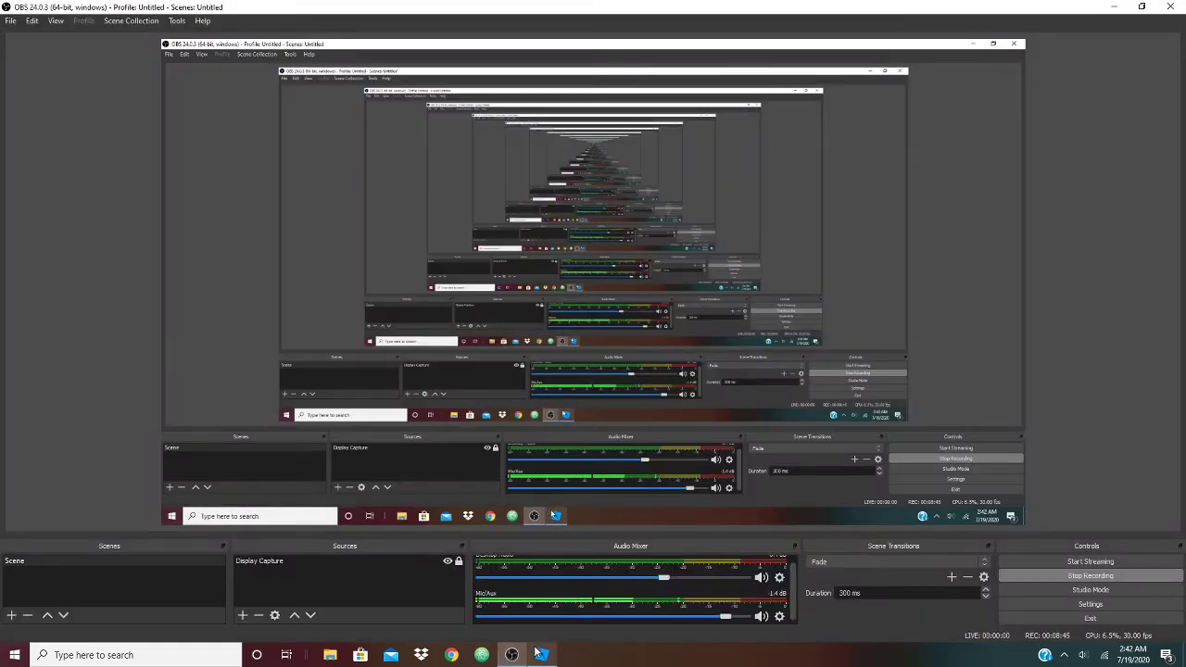
pyautogui.click(537, 655)
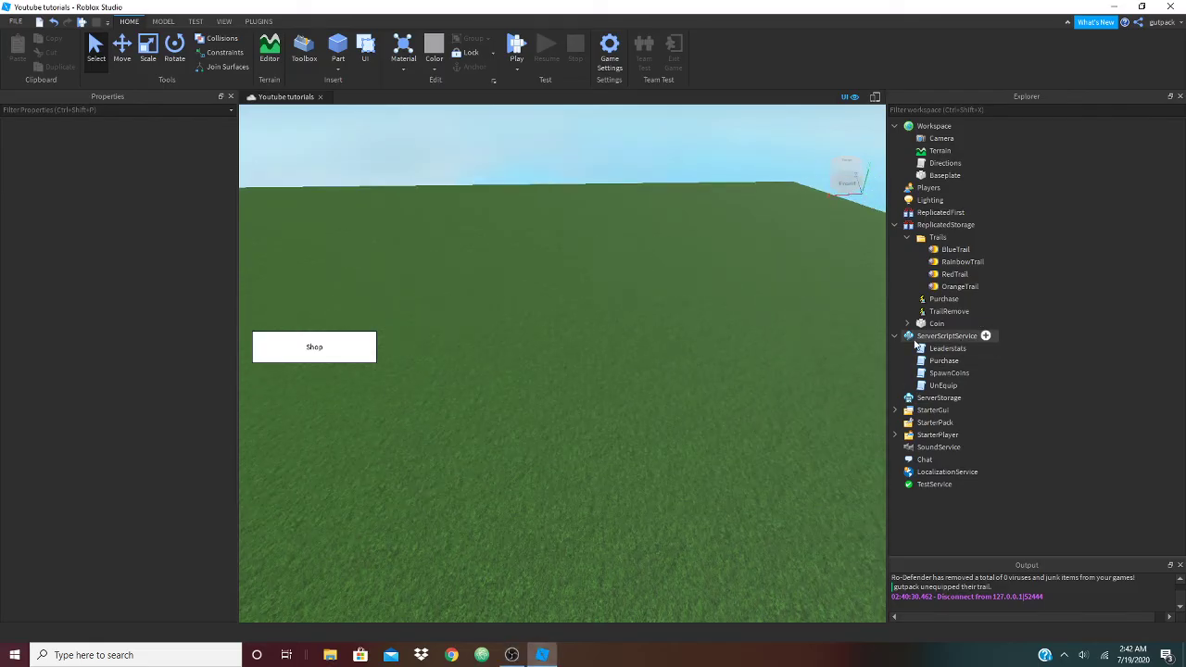
pyautogui.moveTo(857, 315)
pyautogui.mouseDown(button='right')
pyautogui.moveTo(466, 94)
pyautogui.moveTo(515, 77)
pyautogui.moveTo(659, 158)
pyautogui.moveTo(490, 340)
pyautogui.moveTo(634, 374)
pyautogui.moveTo(831, 289)
pyautogui.moveTo(871, 315)
pyautogui.mouseUp(button='right')
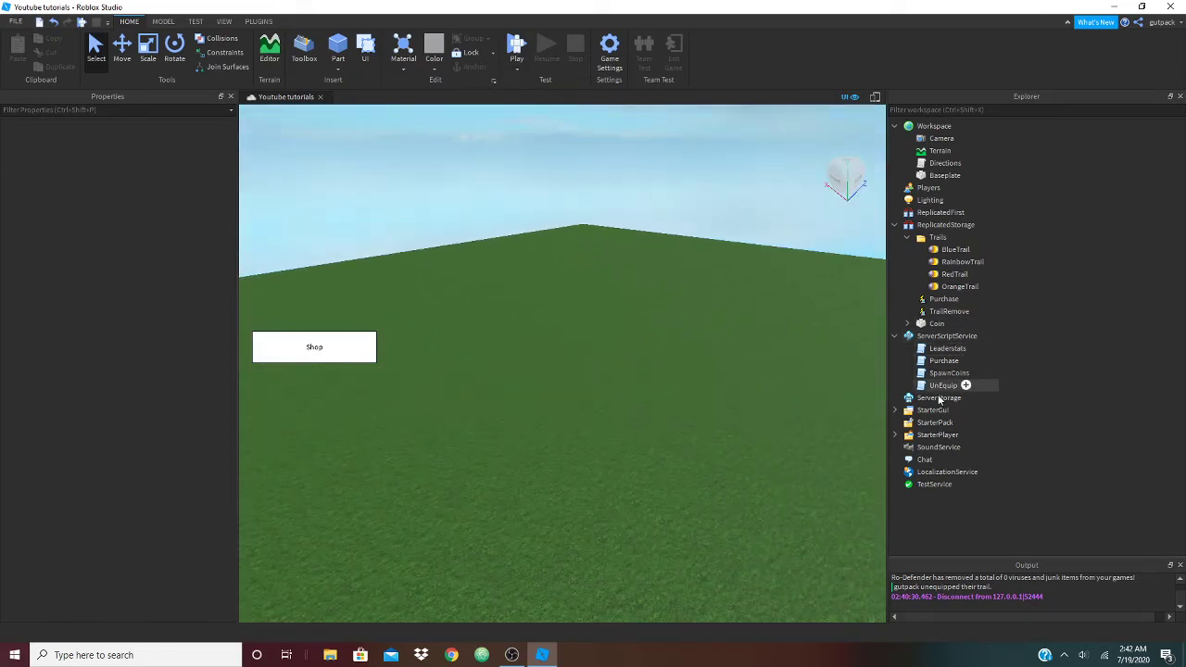
# Open the SpawnCoins script in ServerScriptService and examine the wait interval of its while loop
pyautogui.doubleClick(949, 373)
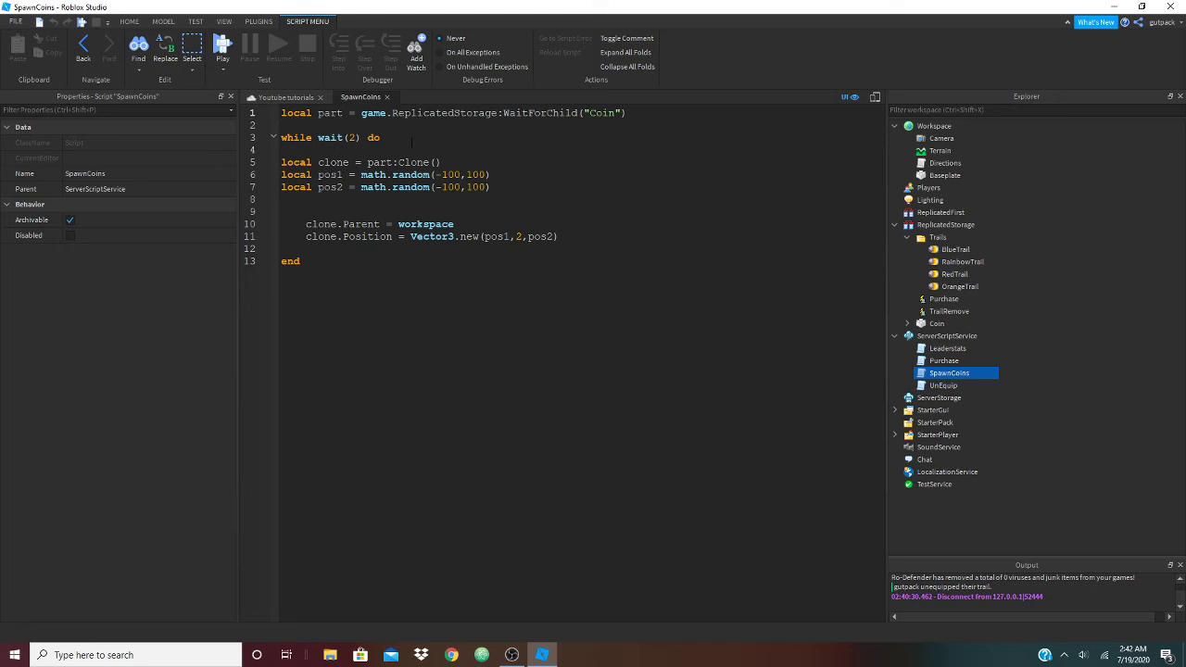
pyautogui.moveTo(411, 138); pyautogui.dragTo(317, 138)
pyautogui.click(292, 98)
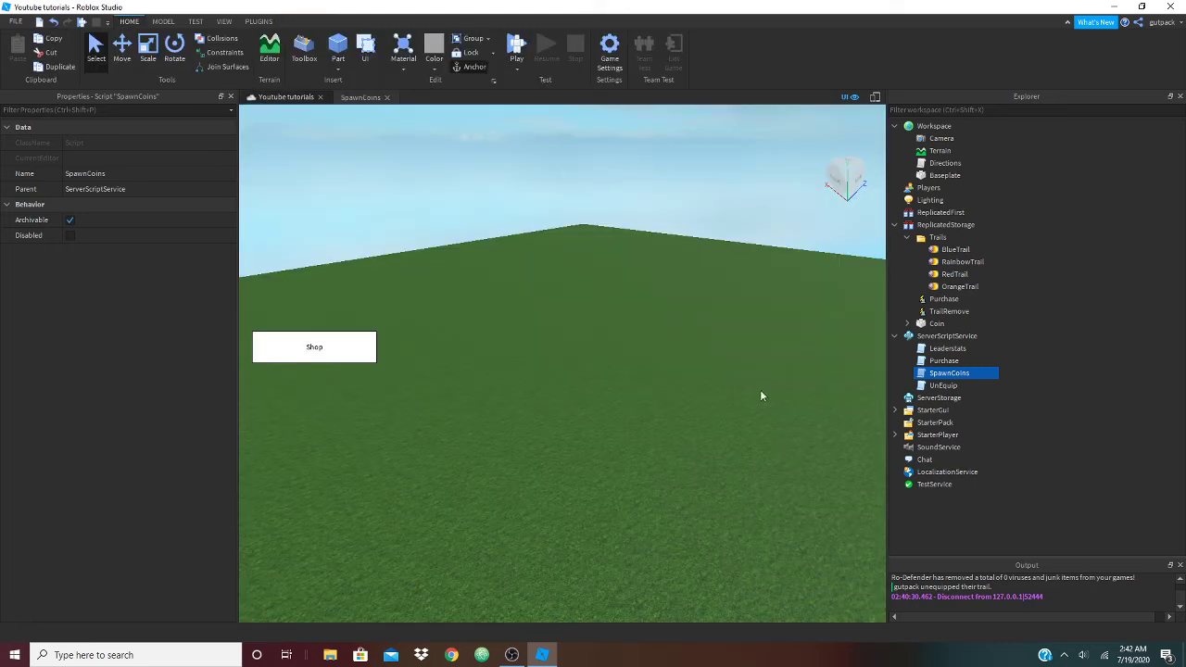
pyautogui.moveTo(564, 275); pyautogui.dragTo(591, 232, button='right')
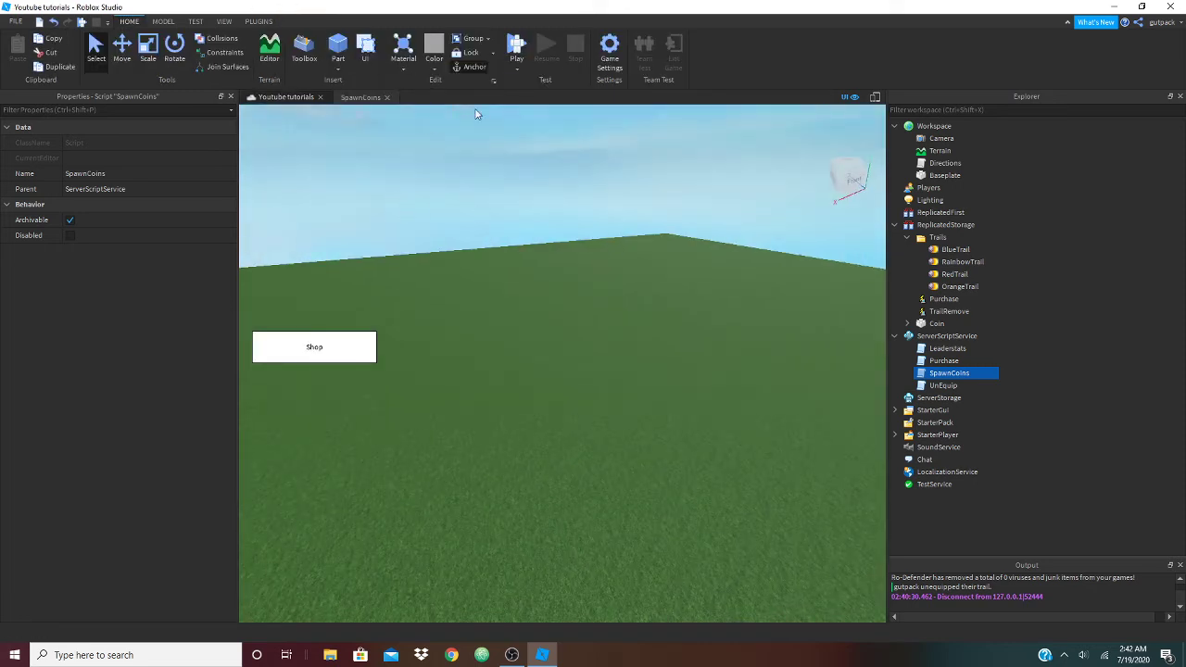
# Filter the Baseplate's properties by "size" and check its dimensions
pyautogui.click(969, 175)
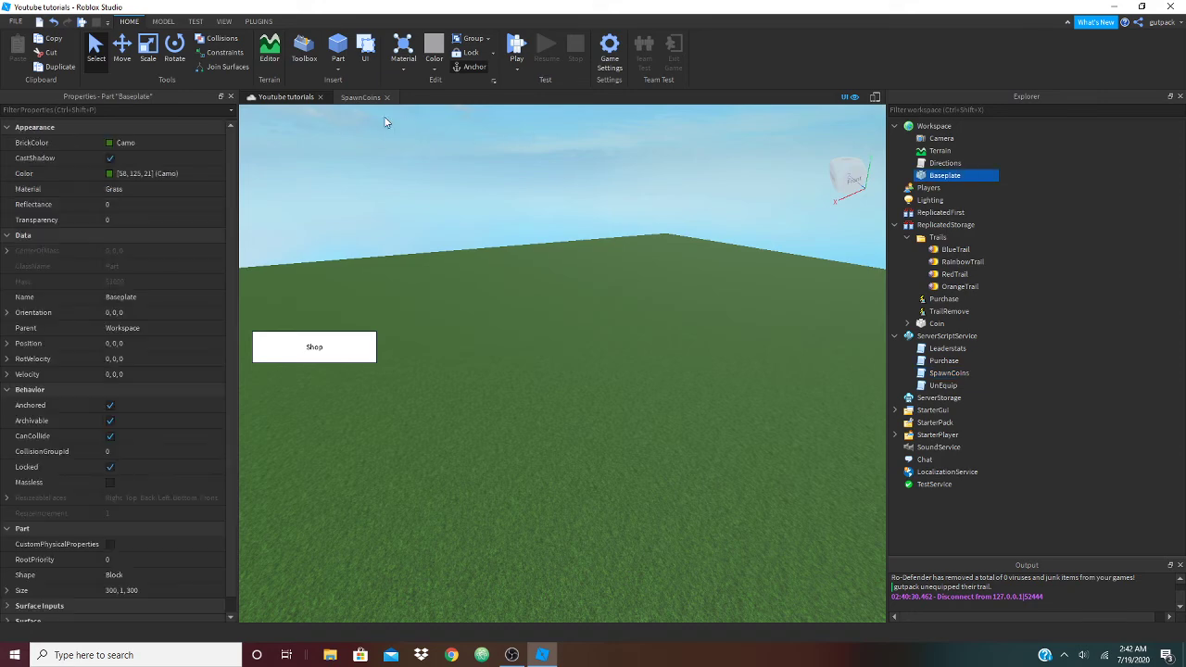
pyautogui.moveTo(669, 277); pyautogui.dragTo(655, 256, button='right')
pyautogui.moveTo(663, 252); pyautogui.dragTo(361, 466)
pyautogui.click(973, 175)
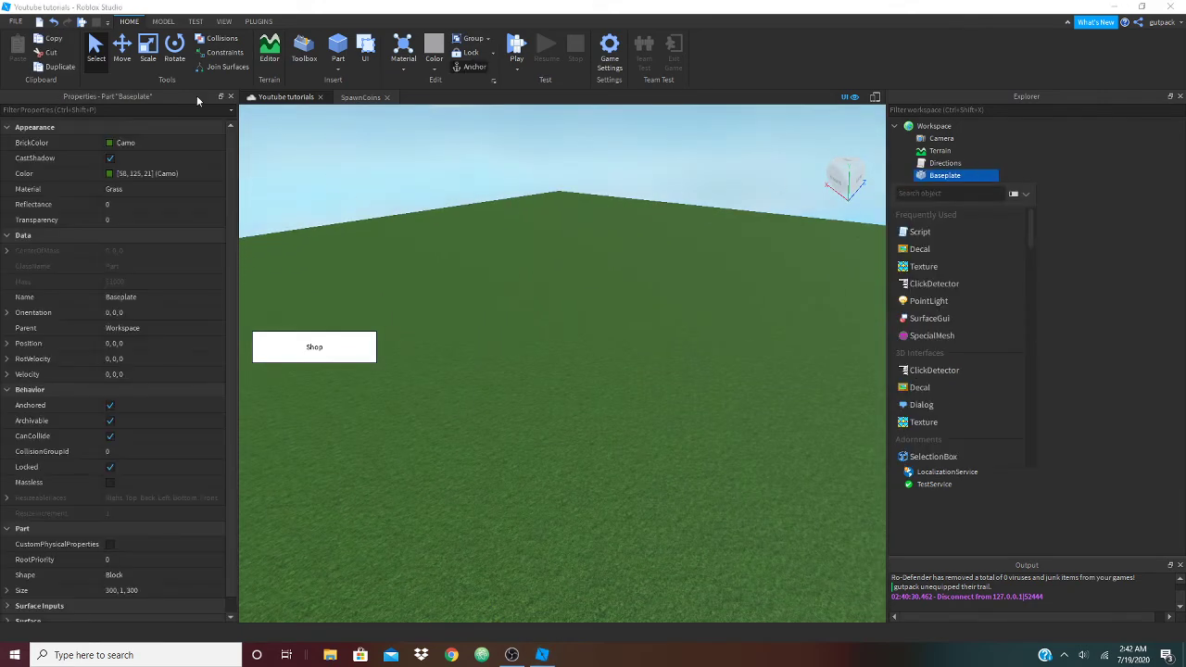
pyautogui.click(170, 110)
pyautogui.write('size')
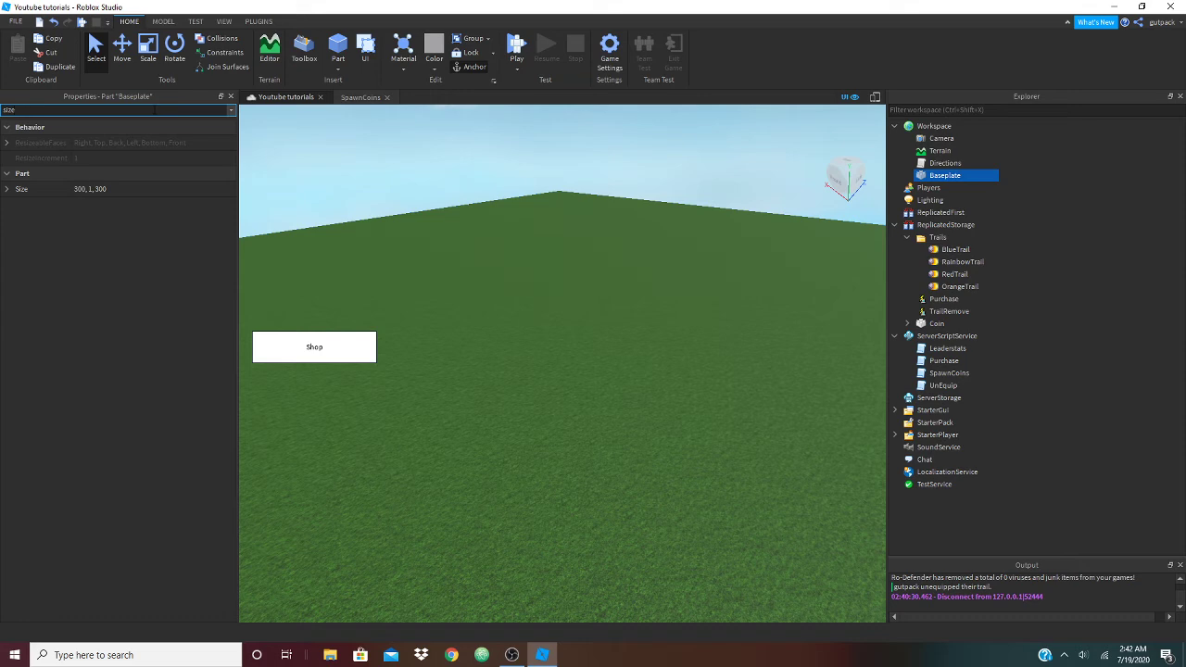
pyautogui.click(83, 195)
pyautogui.click(318, 173)
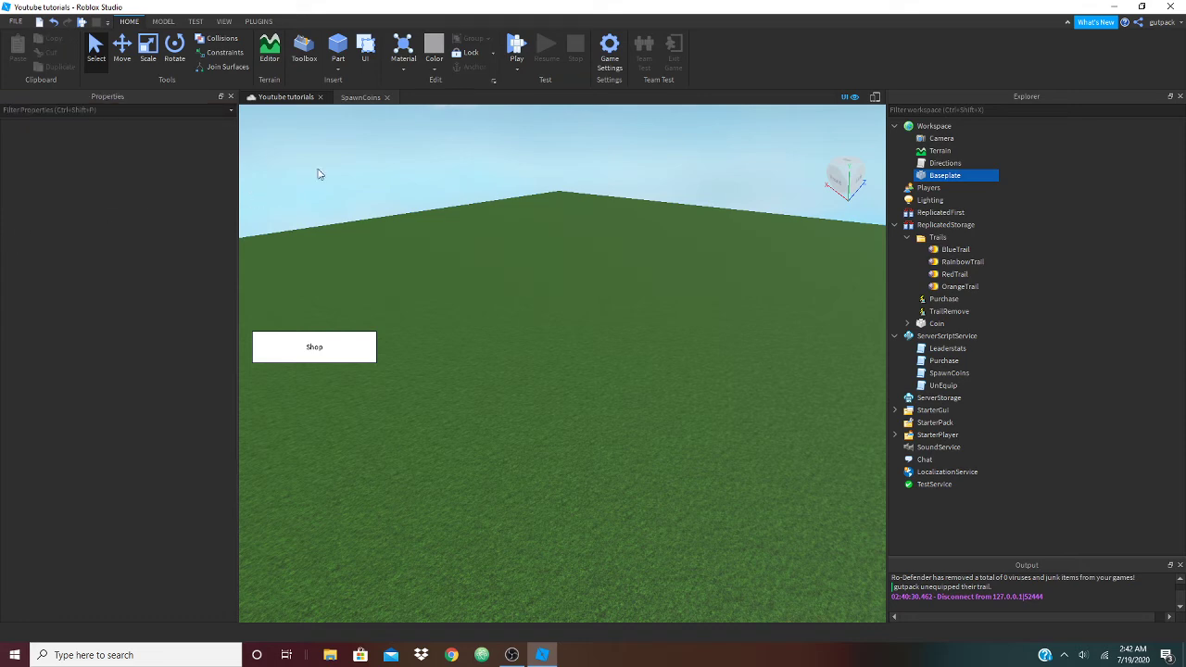
# Set the math.random ranges of both pos1 and pos2 in the SpawnCoins script to -300,300
pyautogui.click(360, 97)
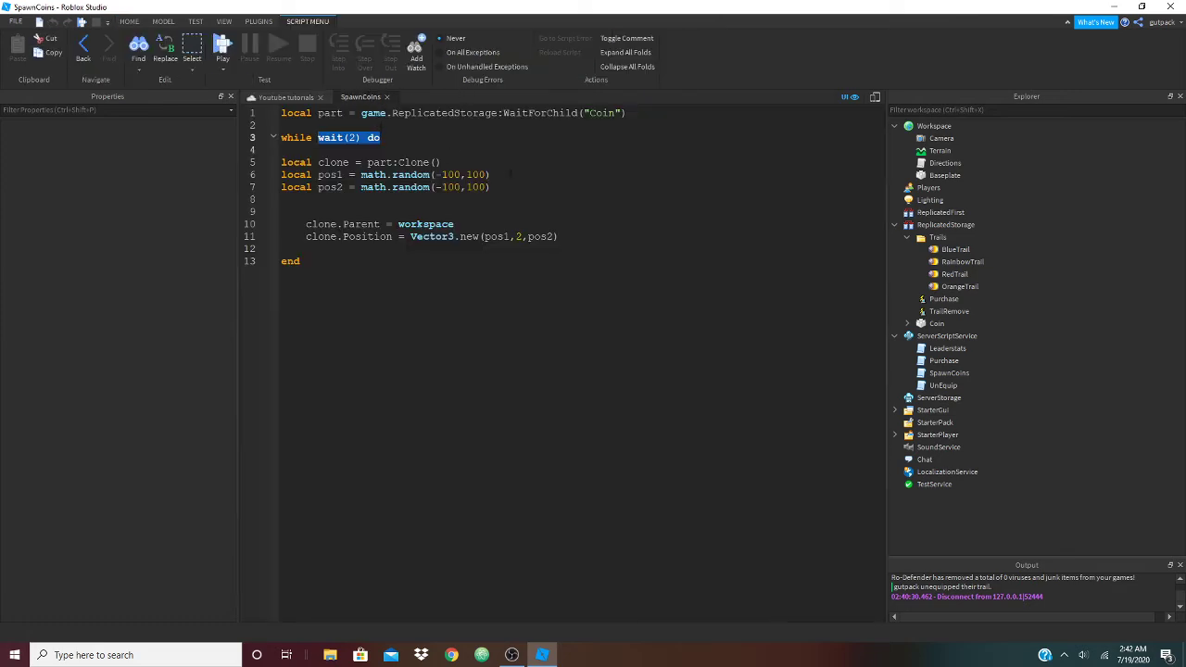
pyautogui.click(463, 174)
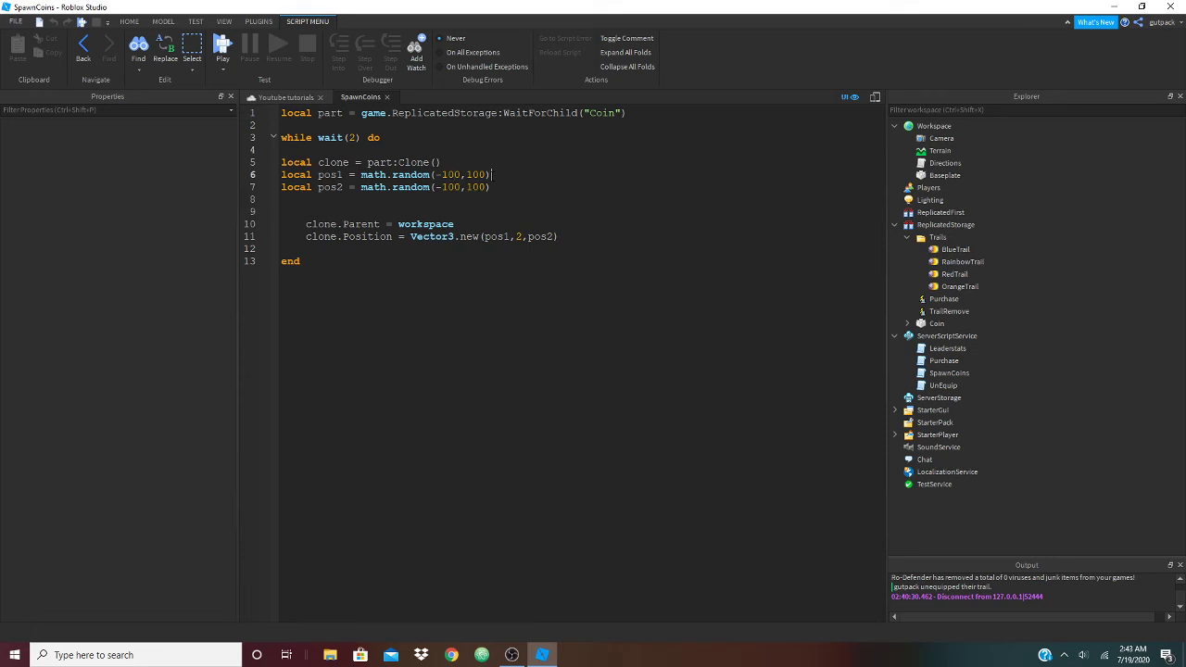
pyautogui.click(282, 98)
pyautogui.moveTo(396, 181); pyautogui.dragTo(643, 247, button='right')
pyautogui.click(353, 99)
pyautogui.press('Down')
pyautogui.write('\\')
pyautogui.press('BackSpace')
pyautogui.write('3')
pyautogui.press('BackSpace')
pyautogui.press('BackSpace')
pyautogui.write('3')
pyautogui.press('Left')
pyautogui.press('Left')
# Run the place simulation to inspect where a spawned coin lands, and stop the run
pyautogui.click(223, 70)
pyautogui.click(267, 112)
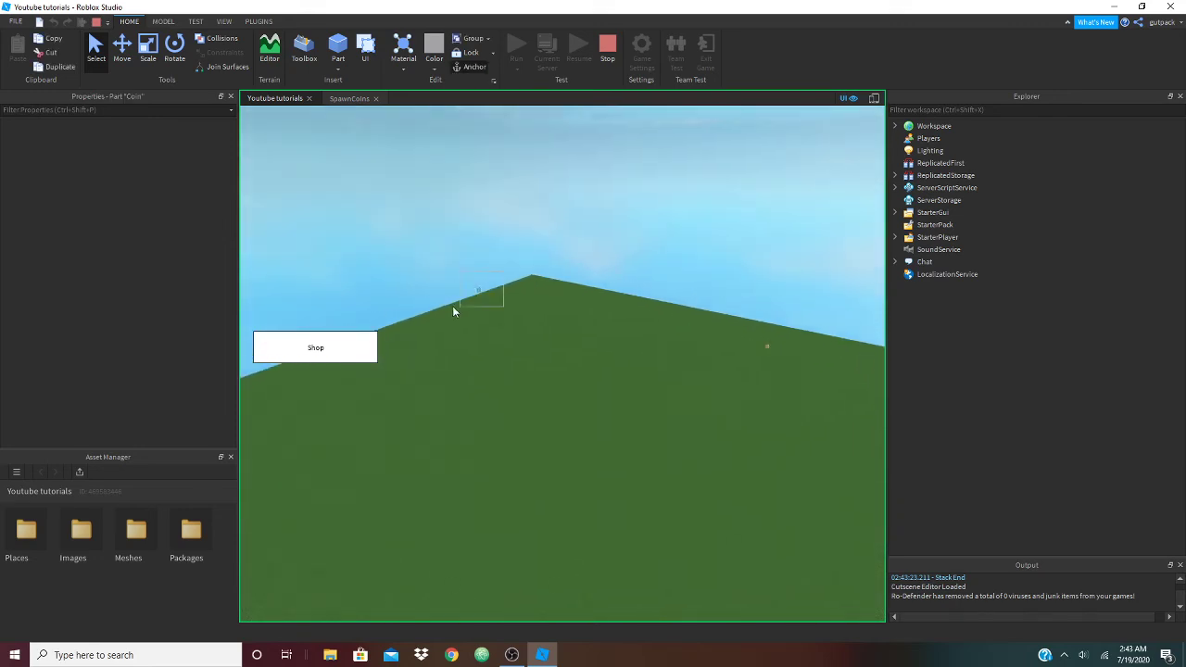
pyautogui.click(454, 307)
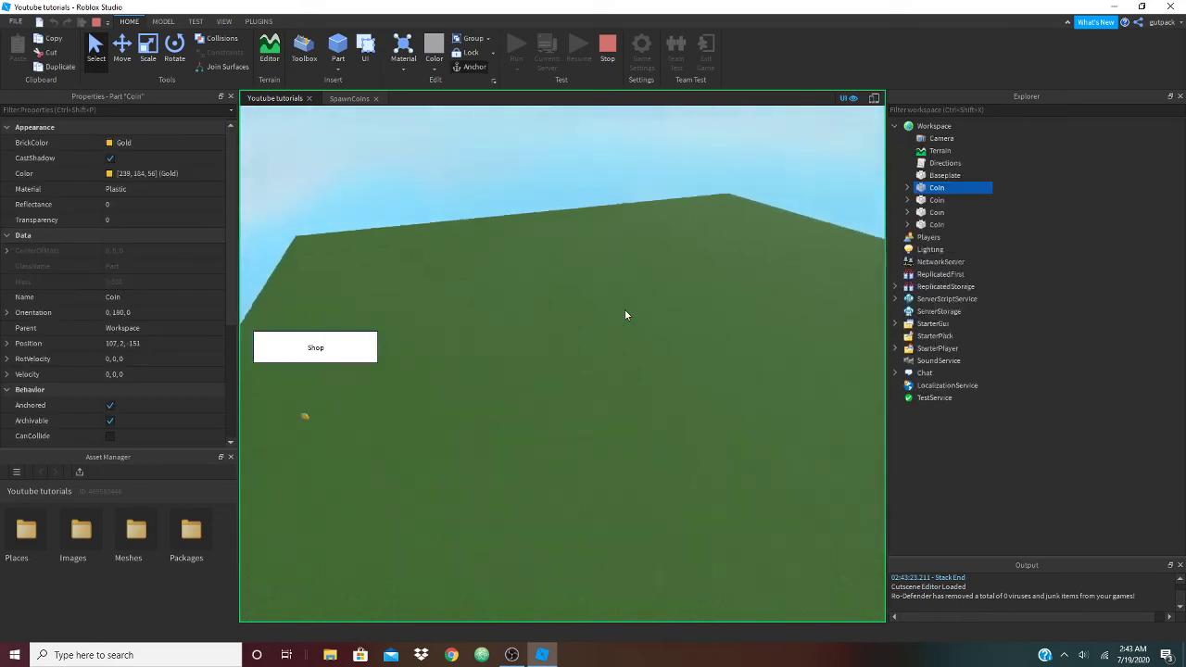
pyautogui.click(607, 47)
# Restore the pos1 and pos2 math.random ranges in SpawnCoins to -100,100 and close the script
pyautogui.click(360, 97)
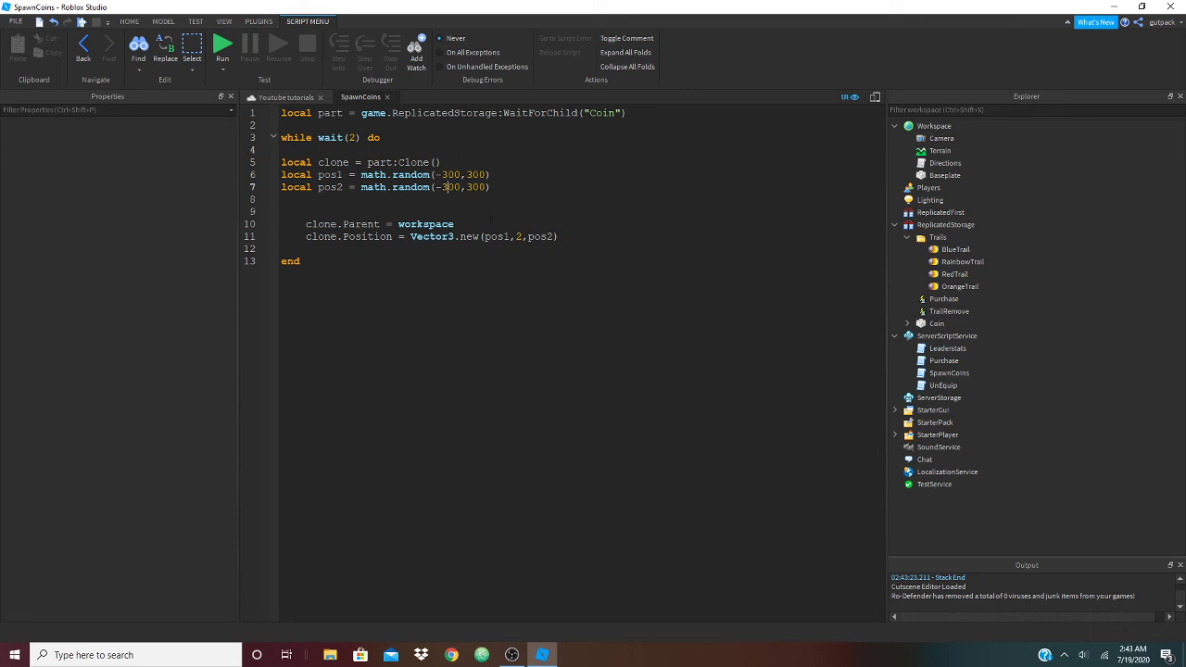
pyautogui.press('BackSpace')
pyautogui.write('1')
pyautogui.press('BackSpace')
pyautogui.write('1')
pyautogui.press('BackSpace')
pyautogui.write('1')
pyautogui.click(388, 97)
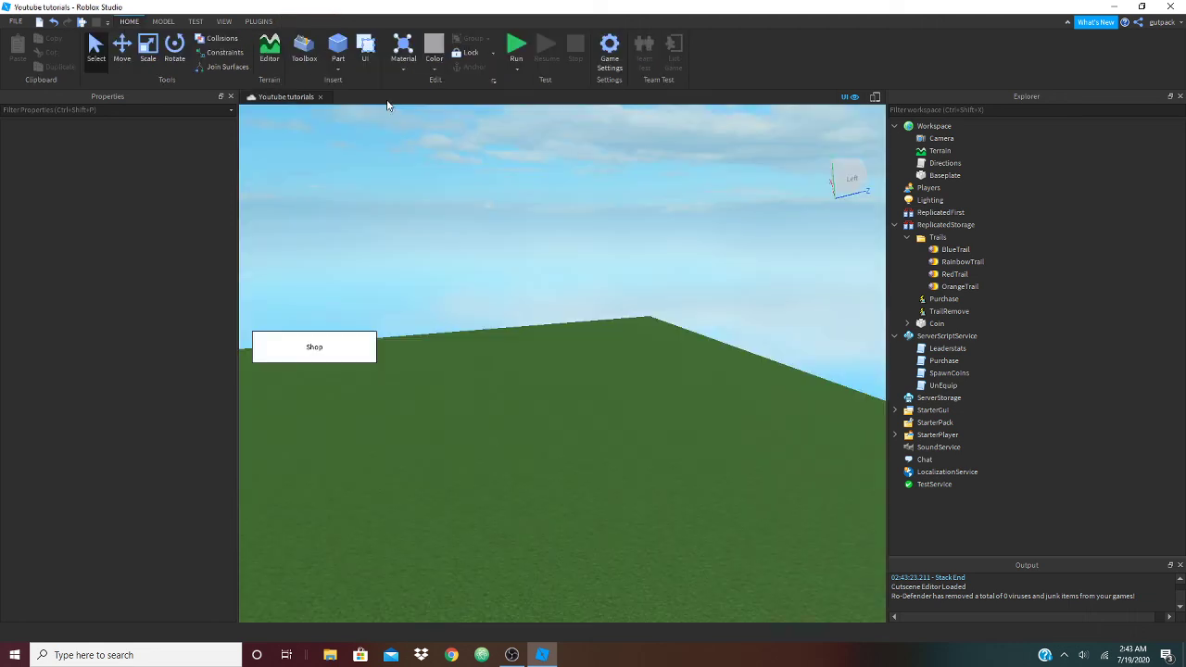
pyautogui.moveTo(489, 220); pyautogui.dragTo(468, 225, button='right')
pyautogui.moveTo(738, 284); pyautogui.dragTo(353, 346, button='right')
pyautogui.moveTo(549, 226); pyautogui.dragTo(568, 244, button='right')
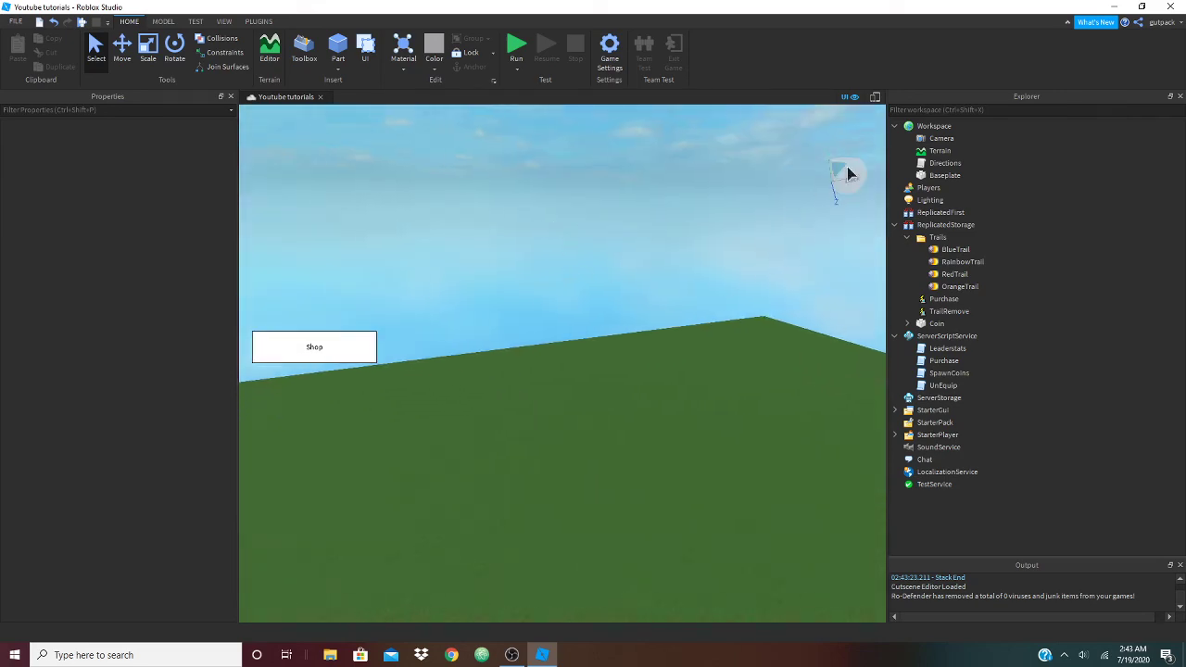
pyautogui.click(831, 191)
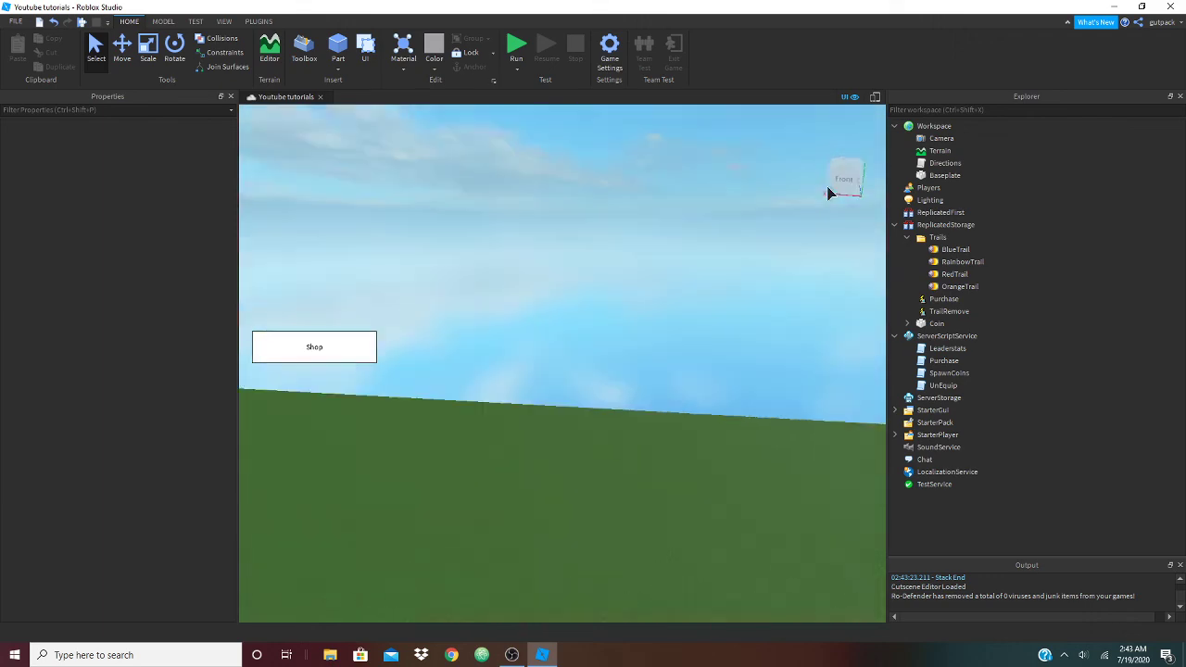
pyautogui.moveTo(830, 192); pyautogui.dragTo(829, 192, button='right')
pyautogui.press('s')
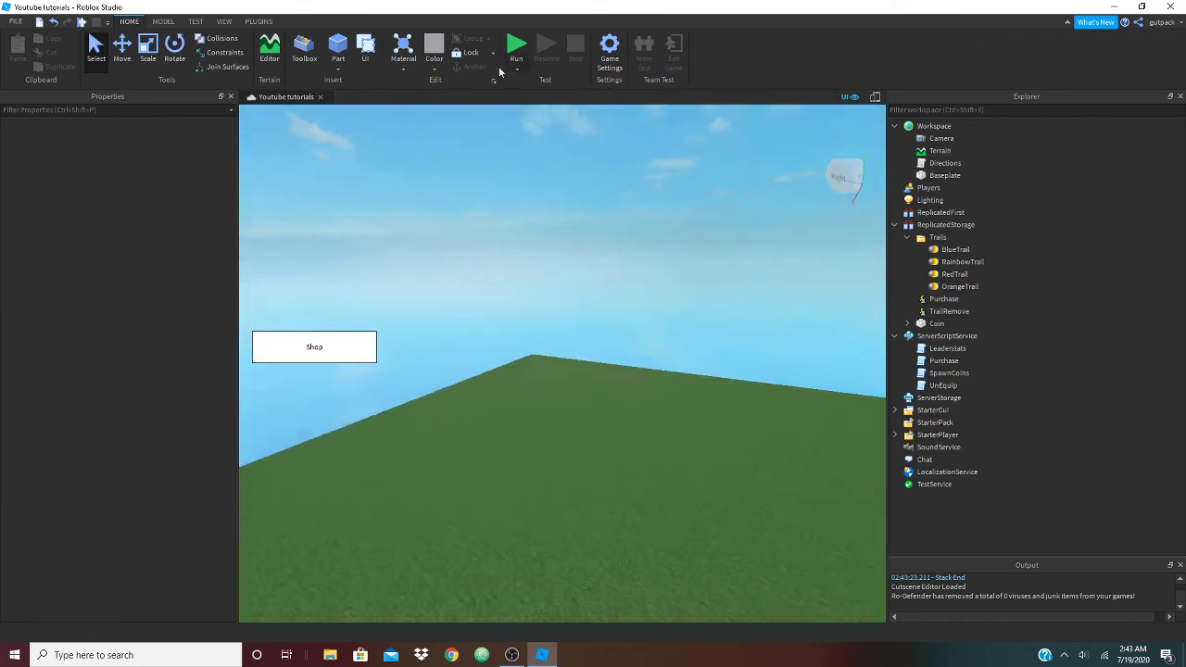
pyautogui.press('d')
pyautogui.press('d')
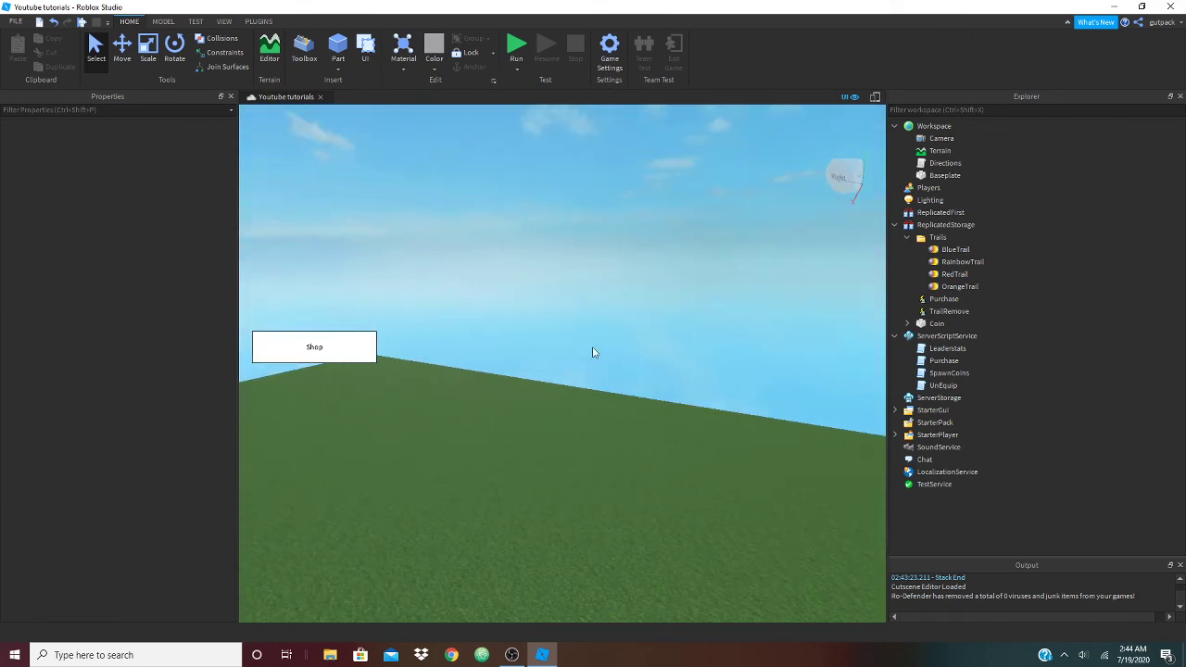
pyautogui.moveTo(536, 391); pyautogui.dragTo(435, 538)
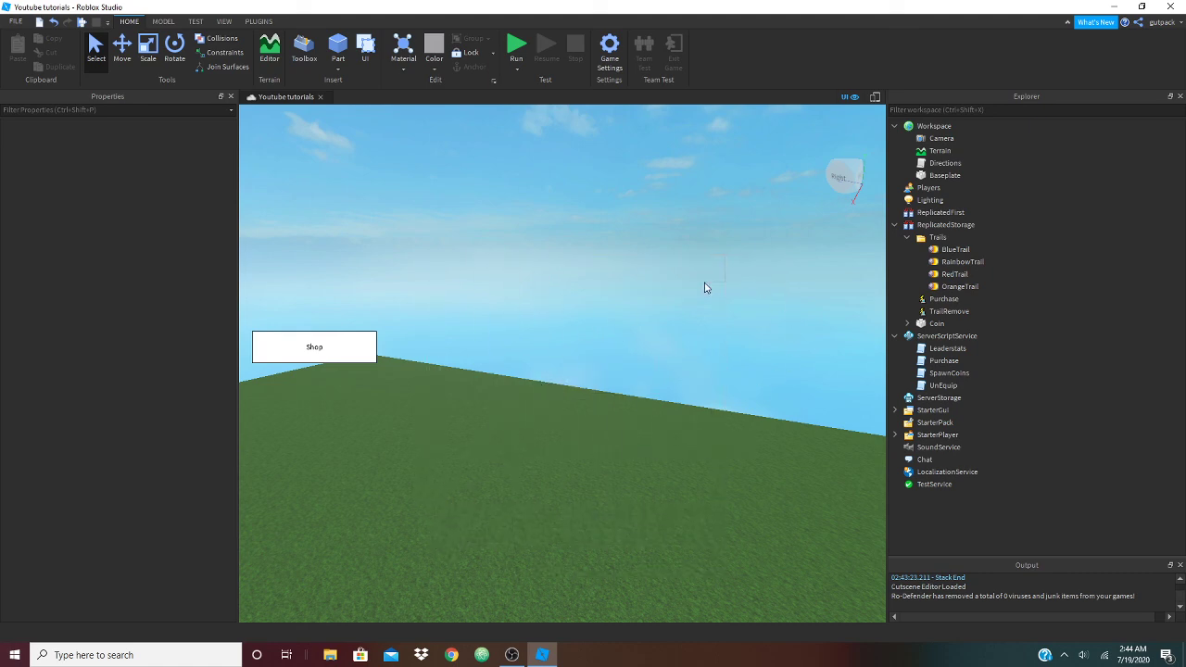